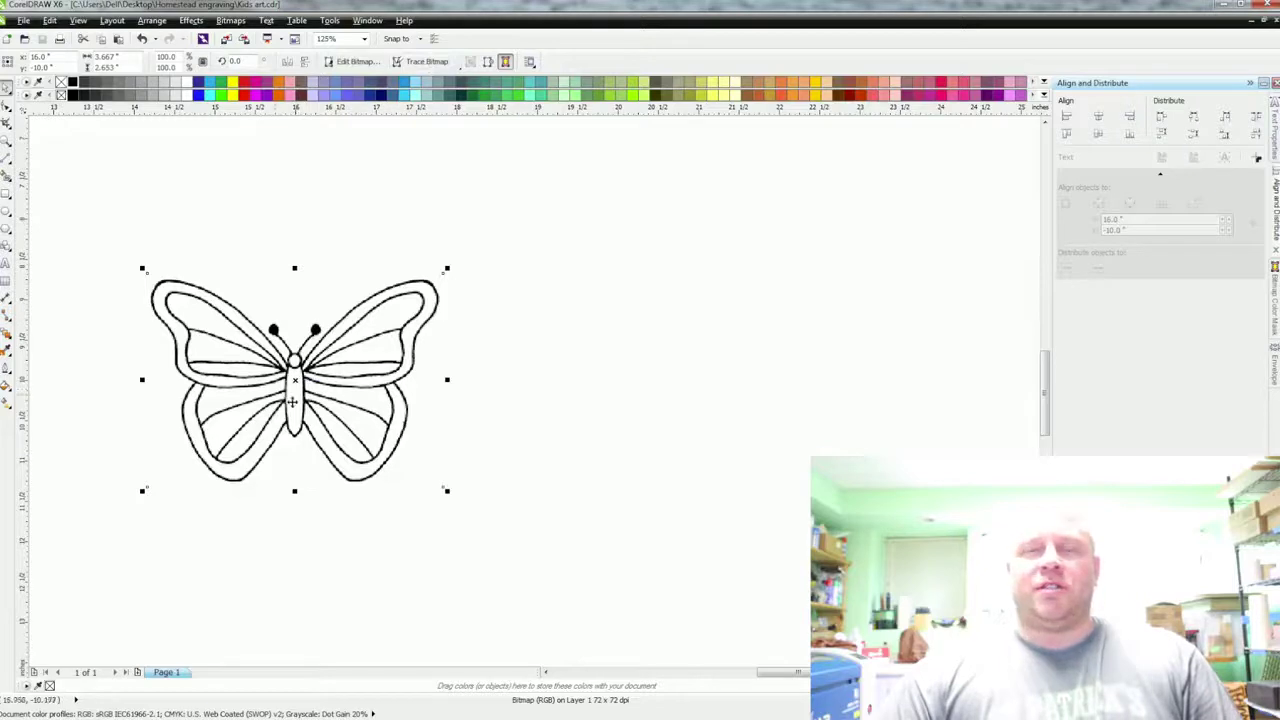
Start an outline trace of the butterfly bitmap with Clipart as the image type.
{"action": "scroll", "coordinate": [316, 421], "scroll_direction": "left", "scroll_amount": 3}
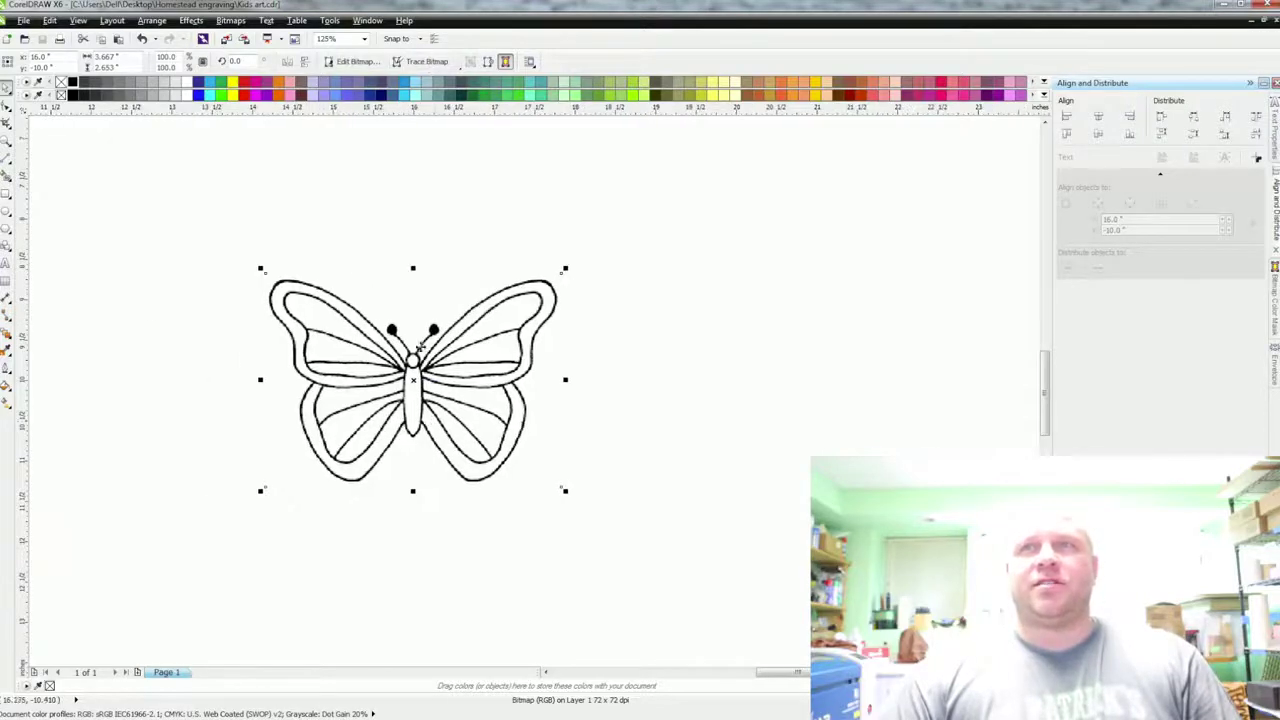
{"action": "left_click", "coordinate": [426, 62]}
{"action": "mouse_move", "coordinate": [437, 112]}
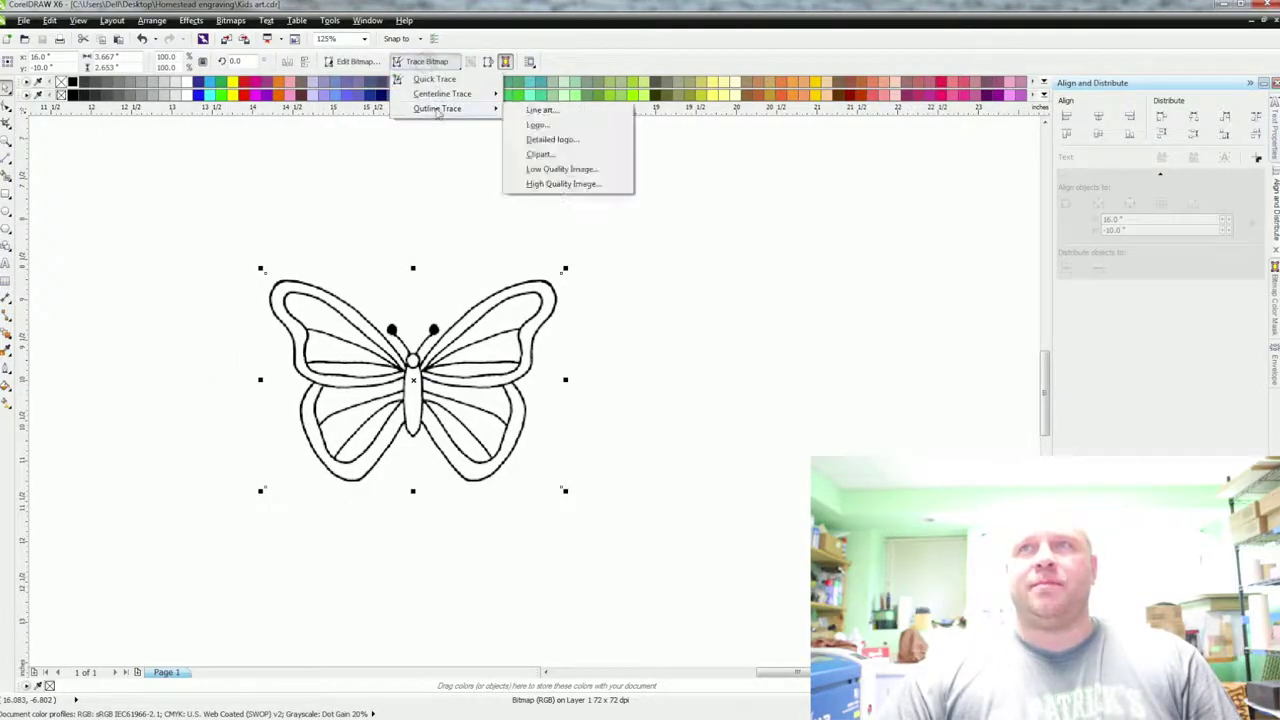
{"action": "left_click", "coordinate": [537, 155]}
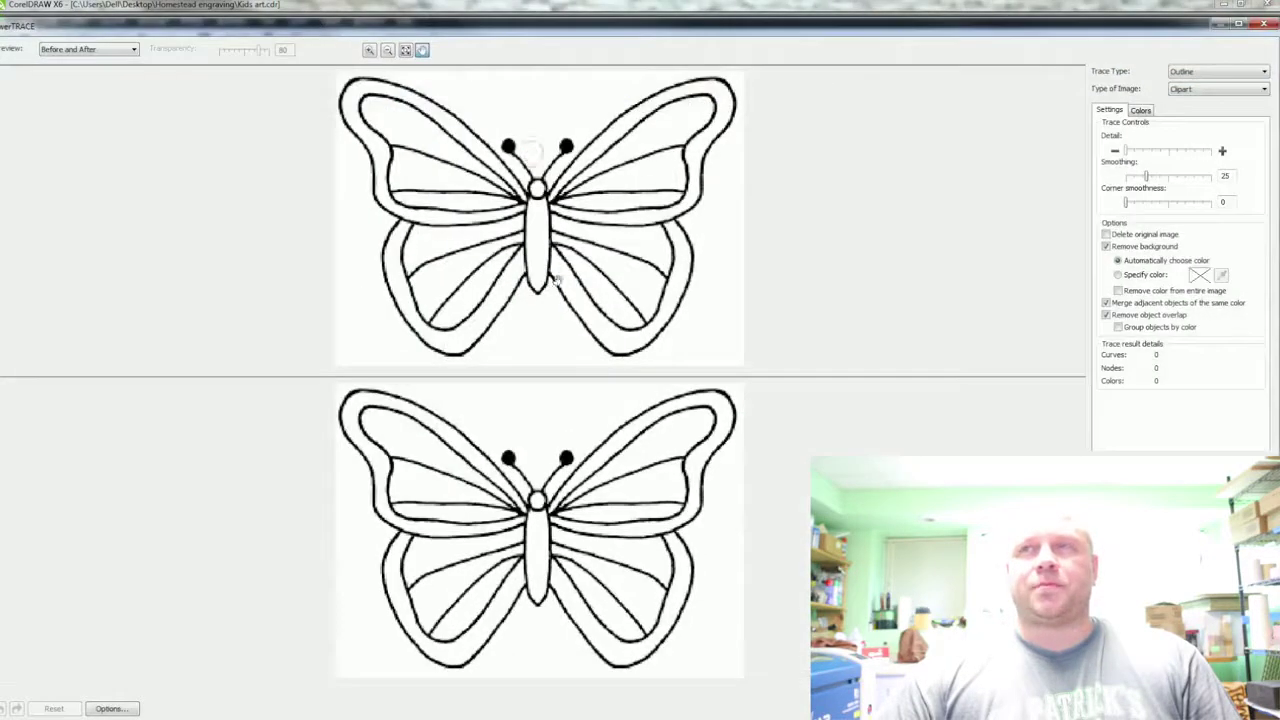
Set the trace's color mode to Black and White and accept the traced result.
{"action": "left_click", "coordinate": [1138, 112]}
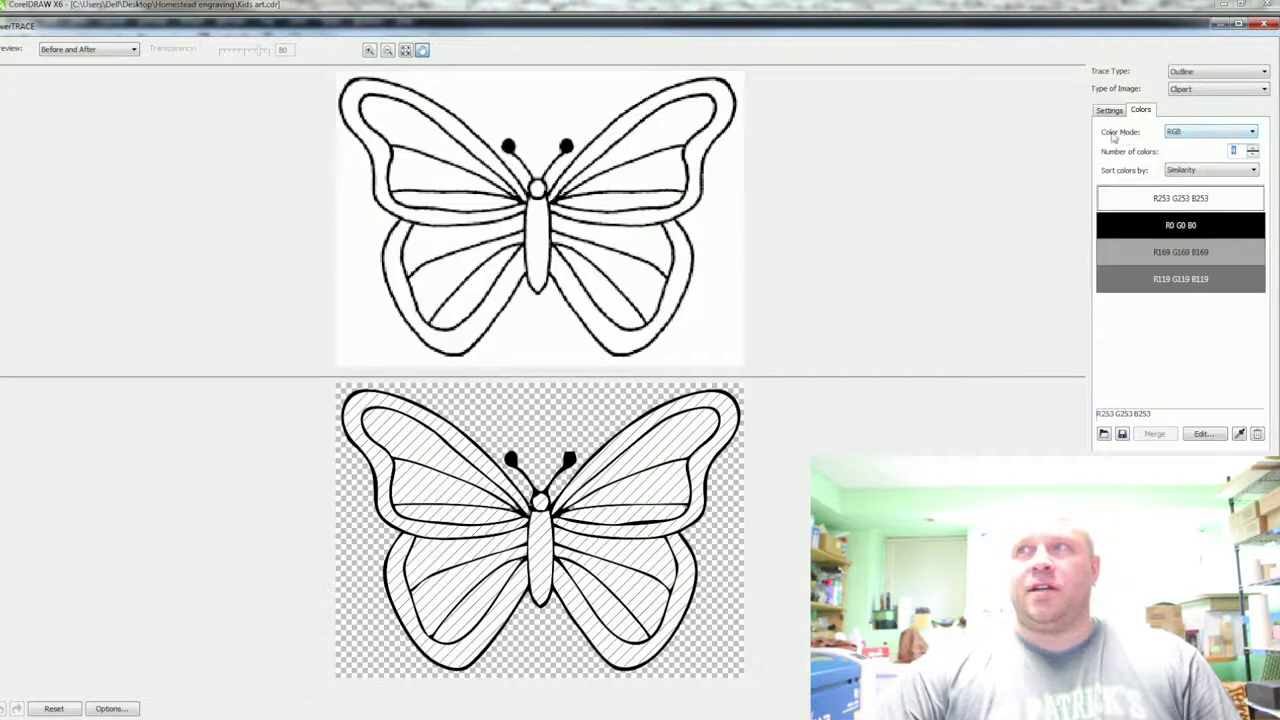
{"action": "left_click", "coordinate": [1192, 138]}
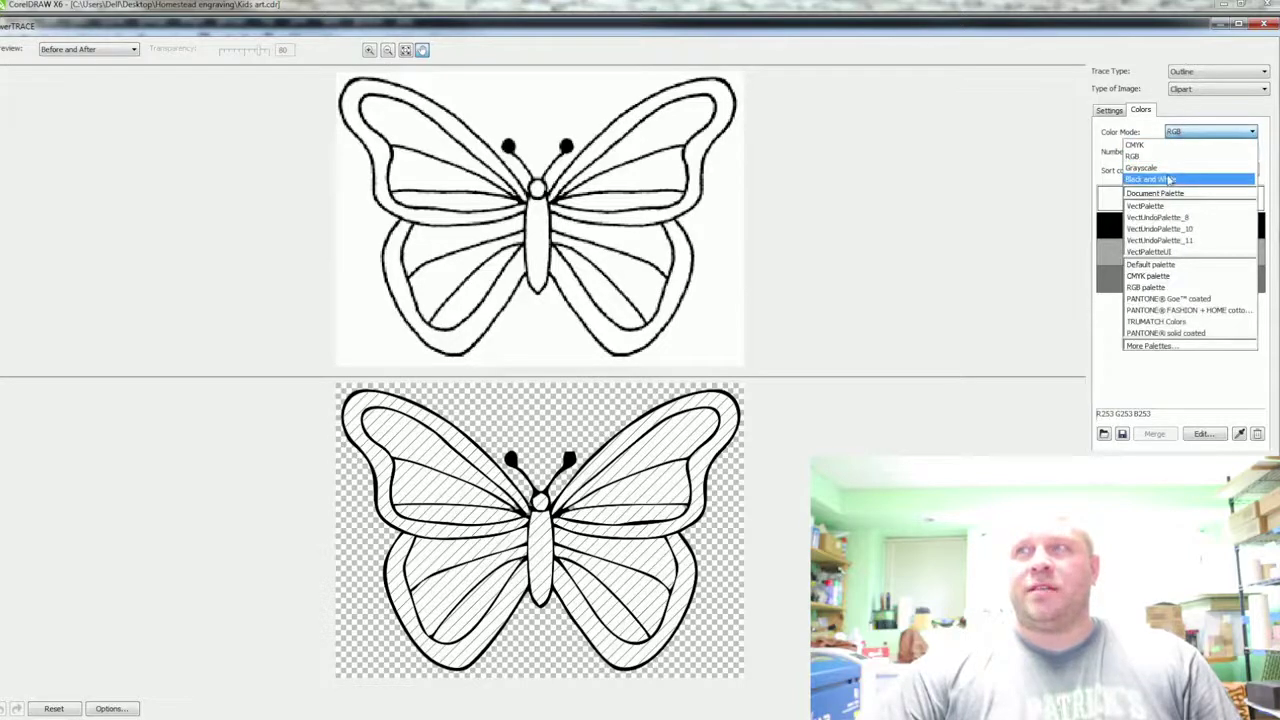
{"action": "left_click", "coordinate": [1170, 179]}
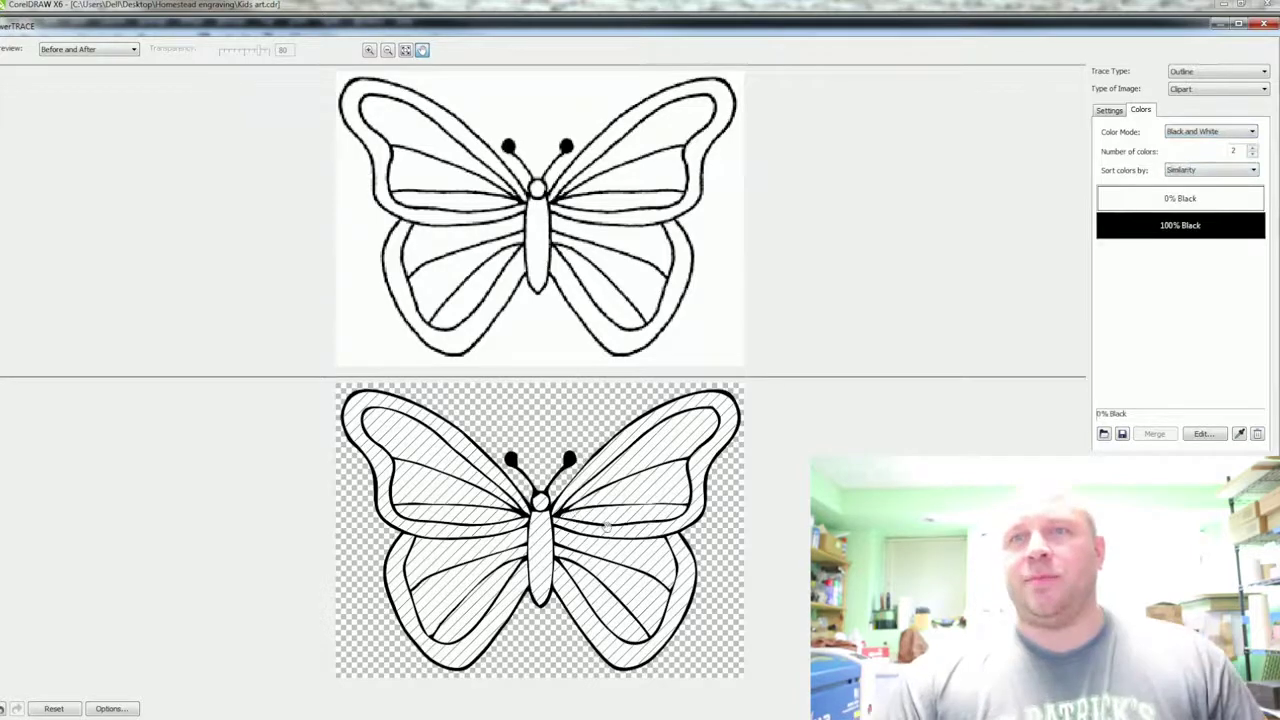
{"action": "left_click", "coordinate": [1121, 708]}
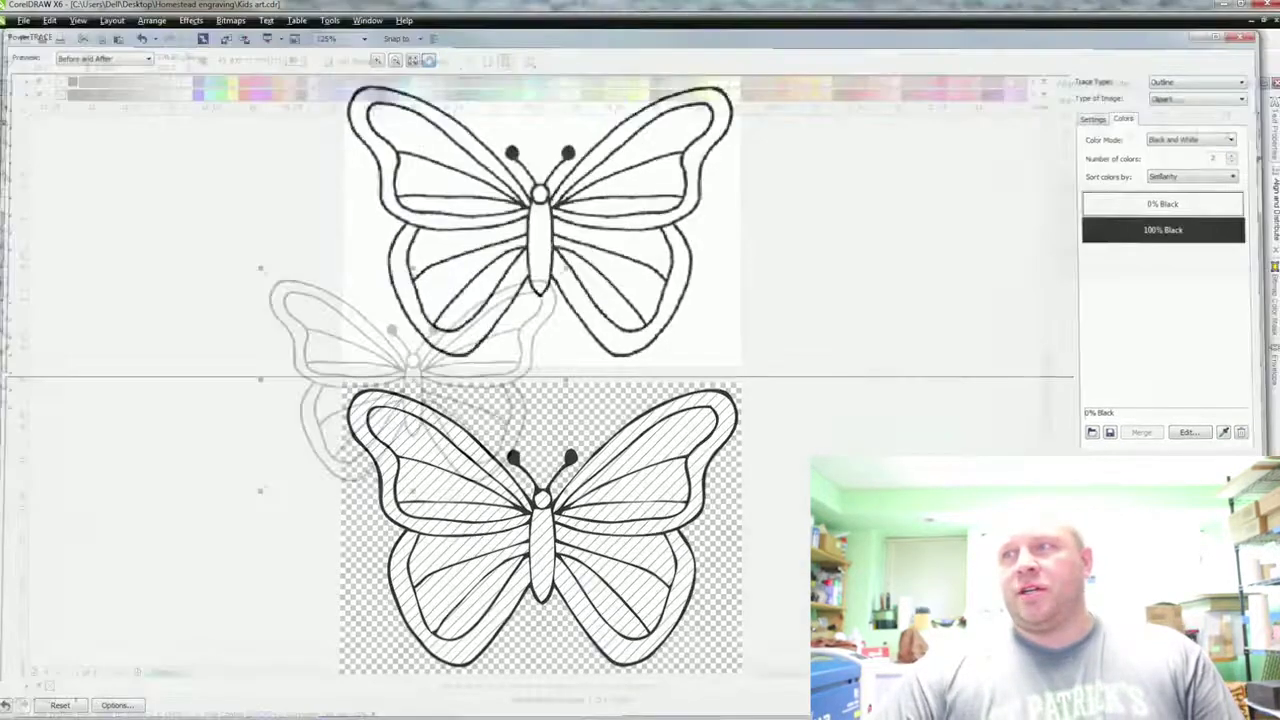
Move the traced butterfly aside from the original bitmap and delete the bitmap.
{"action": "left_click_drag", "start_coordinate": [437, 393], "coordinate": [700, 420]}
{"action": "left_click", "coordinate": [370, 397]}
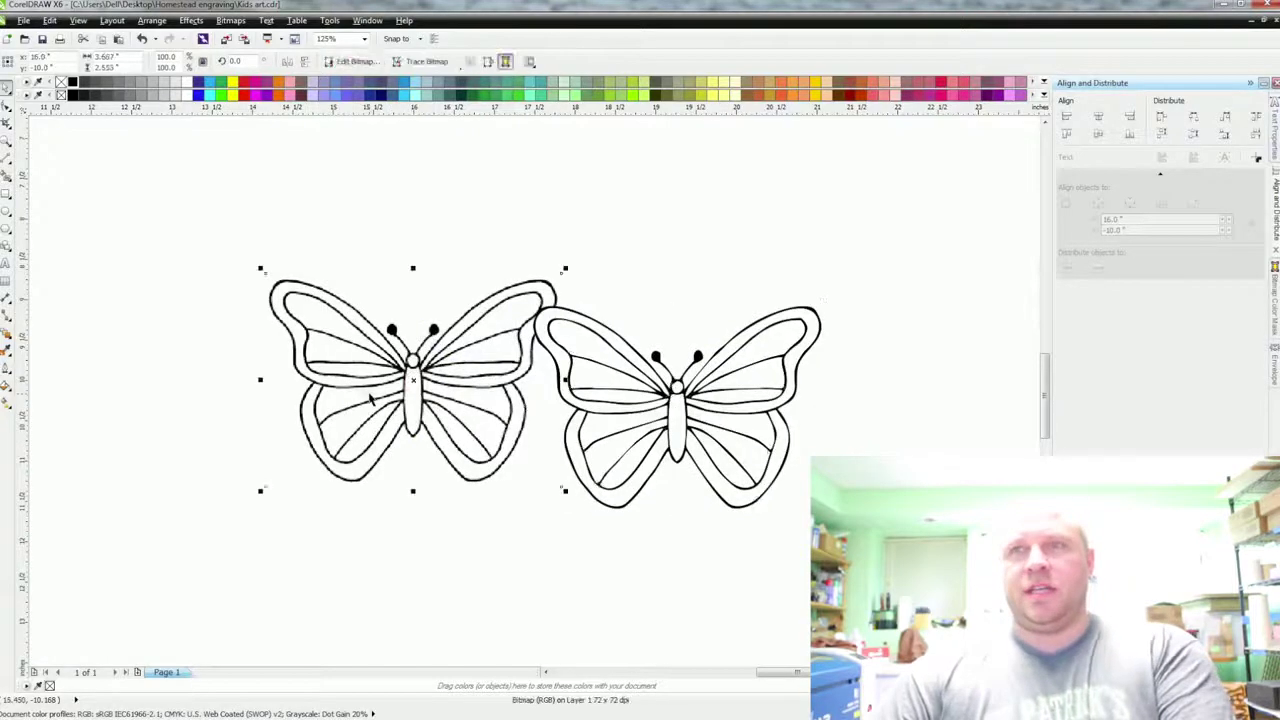
{"action": "key", "text": "Delete"}
Draw a yellow-filled rectangle about 11.2 by 11.4 inches beside the butterfly on the page.
{"action": "scroll", "coordinate": [646, 403], "scroll_direction": "down", "scroll_amount": 3}
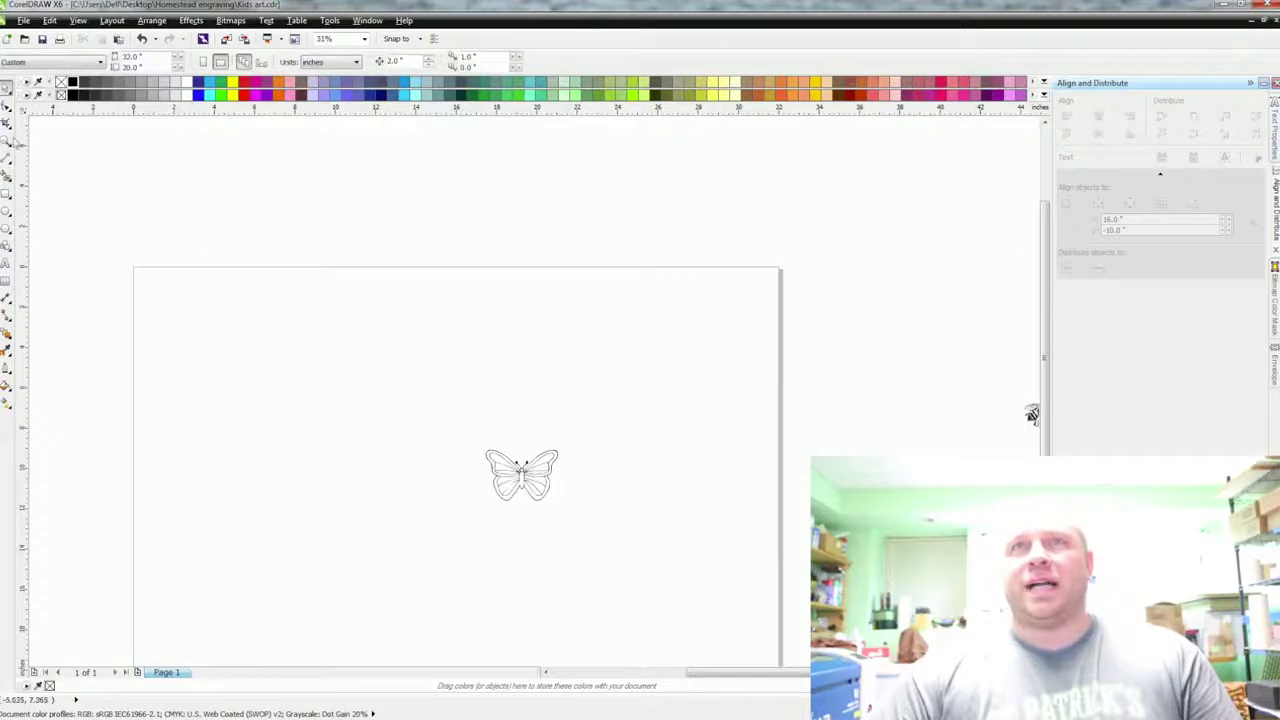
{"action": "key", "text": "F6"}
{"action": "left_click_drag", "start_coordinate": [232, 364], "coordinate": [463, 598]}
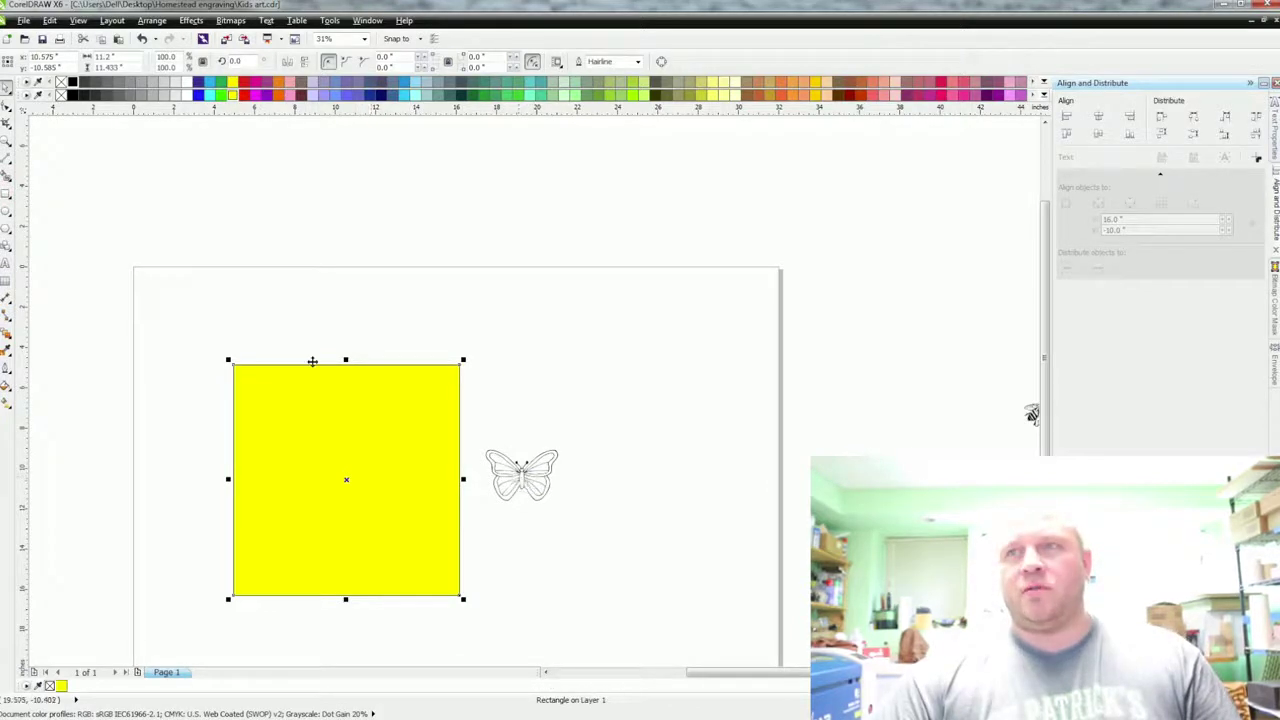
Move the traced butterfly onto the yellow rectangle's upper corner and bring it to the front of the page.
{"action": "left_click_drag", "start_coordinate": [522, 484], "coordinate": [381, 387]}
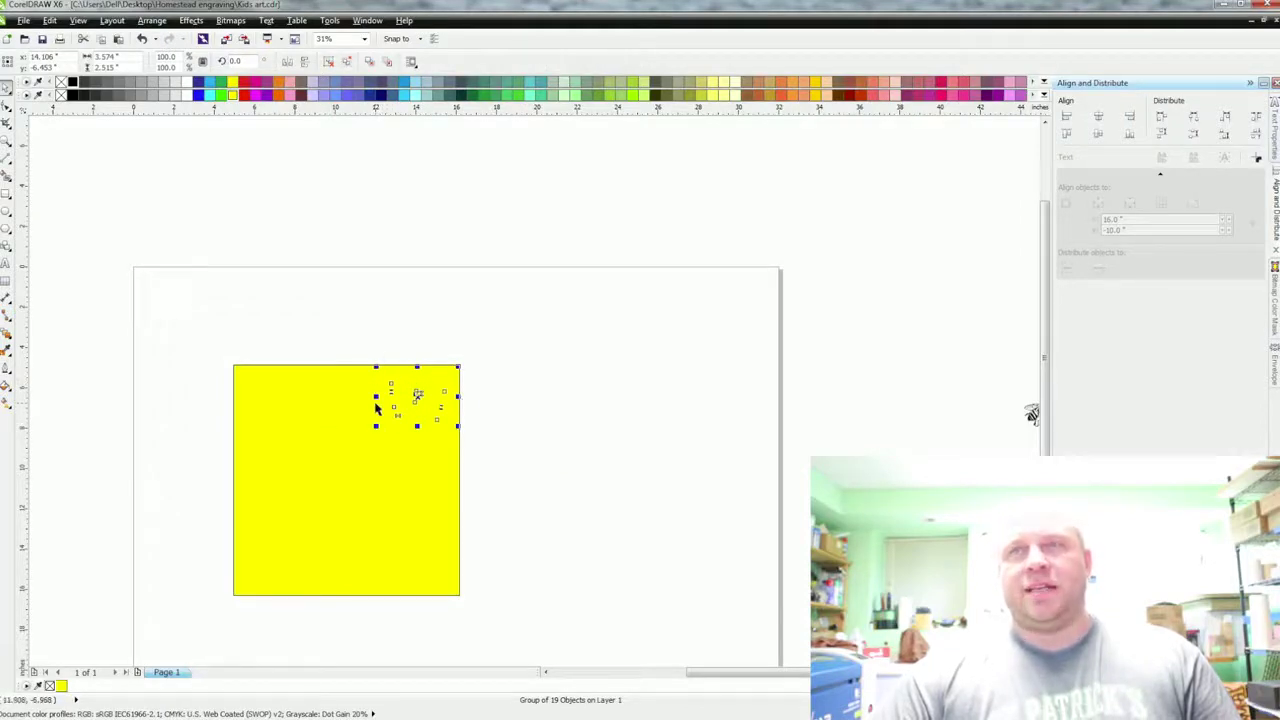
{"action": "left_click", "coordinate": [152, 21]}
{"action": "mouse_move", "coordinate": [180, 88]}
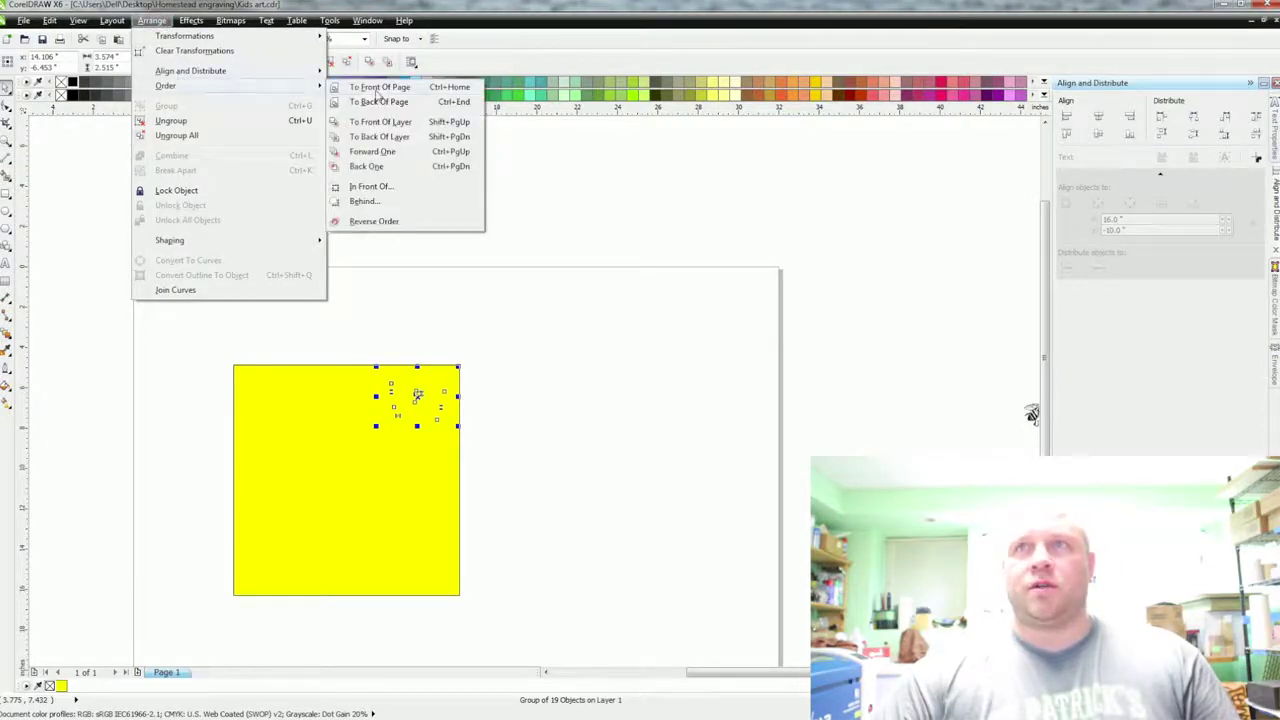
{"action": "left_click", "coordinate": [378, 89]}
{"action": "left_click", "coordinate": [537, 483]}
{"action": "scroll", "coordinate": [380, 408], "scroll_direction": "up", "scroll_amount": 3}
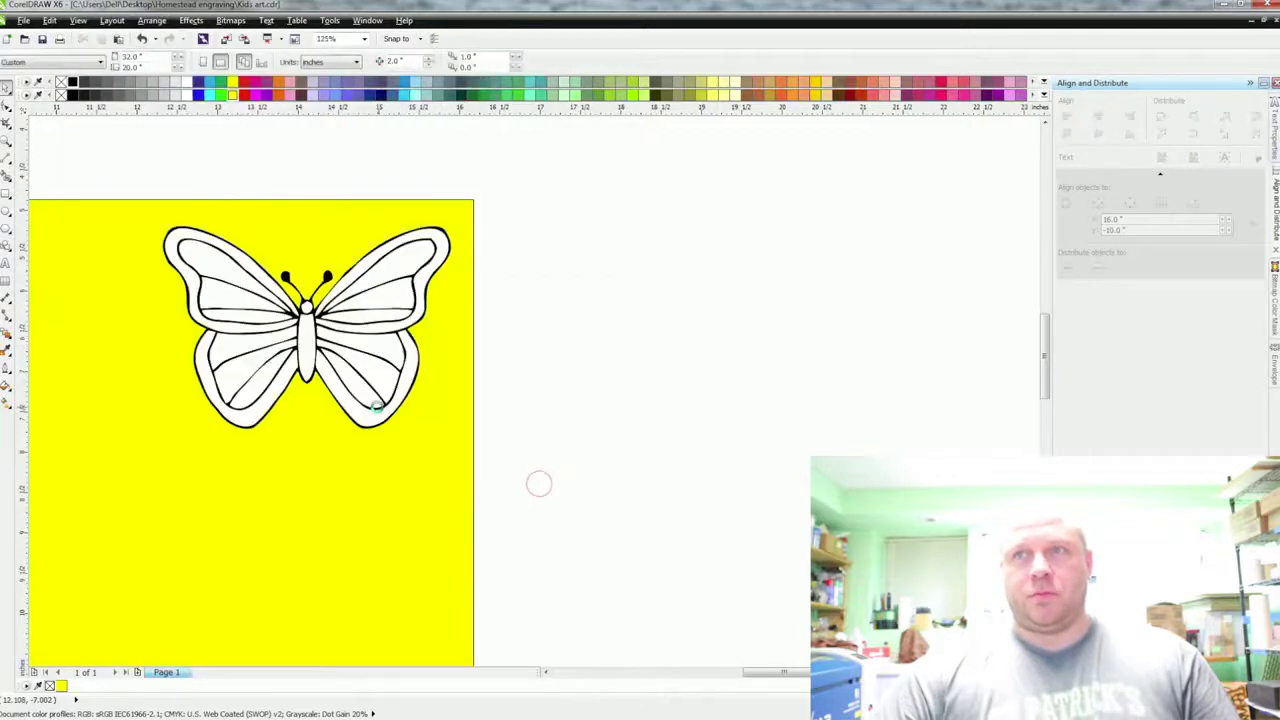
Ungroup the traced butterfly into its separate objects.
{"action": "left_click_drag", "start_coordinate": [377, 407], "coordinate": [517, 430]}
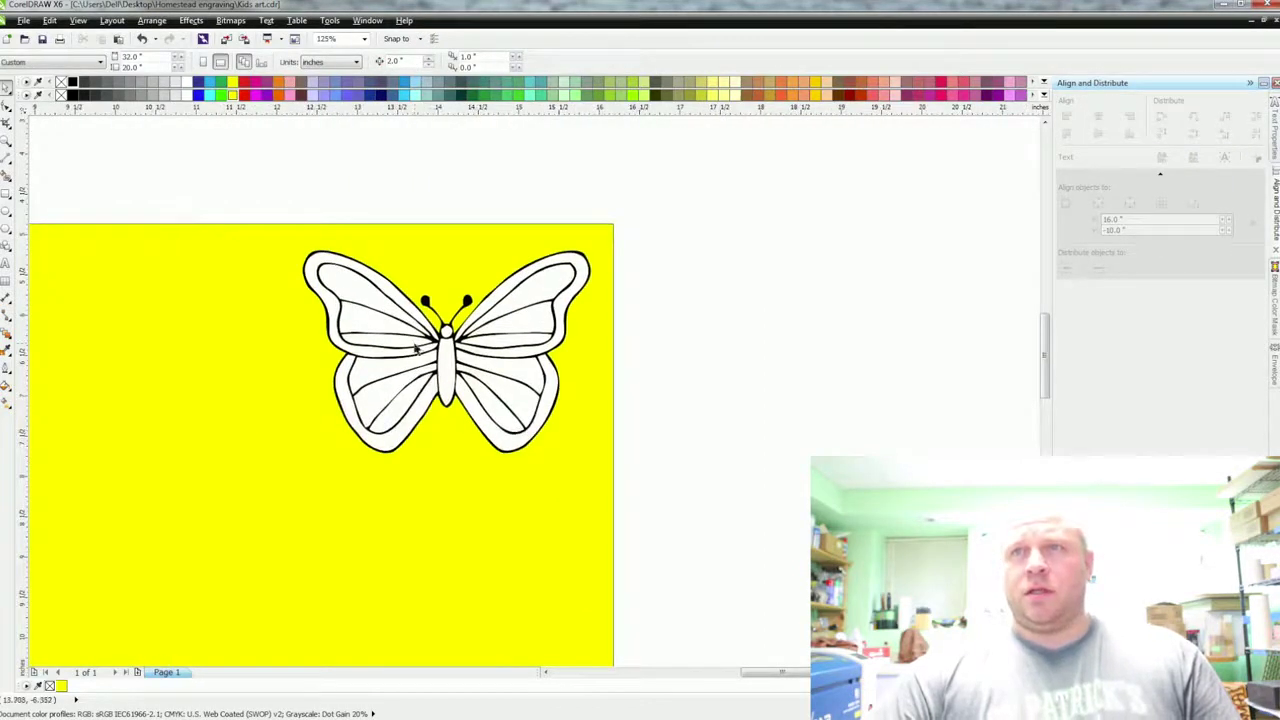
{"action": "scroll", "coordinate": [435, 405], "scroll_direction": "up", "scroll_amount": 3}
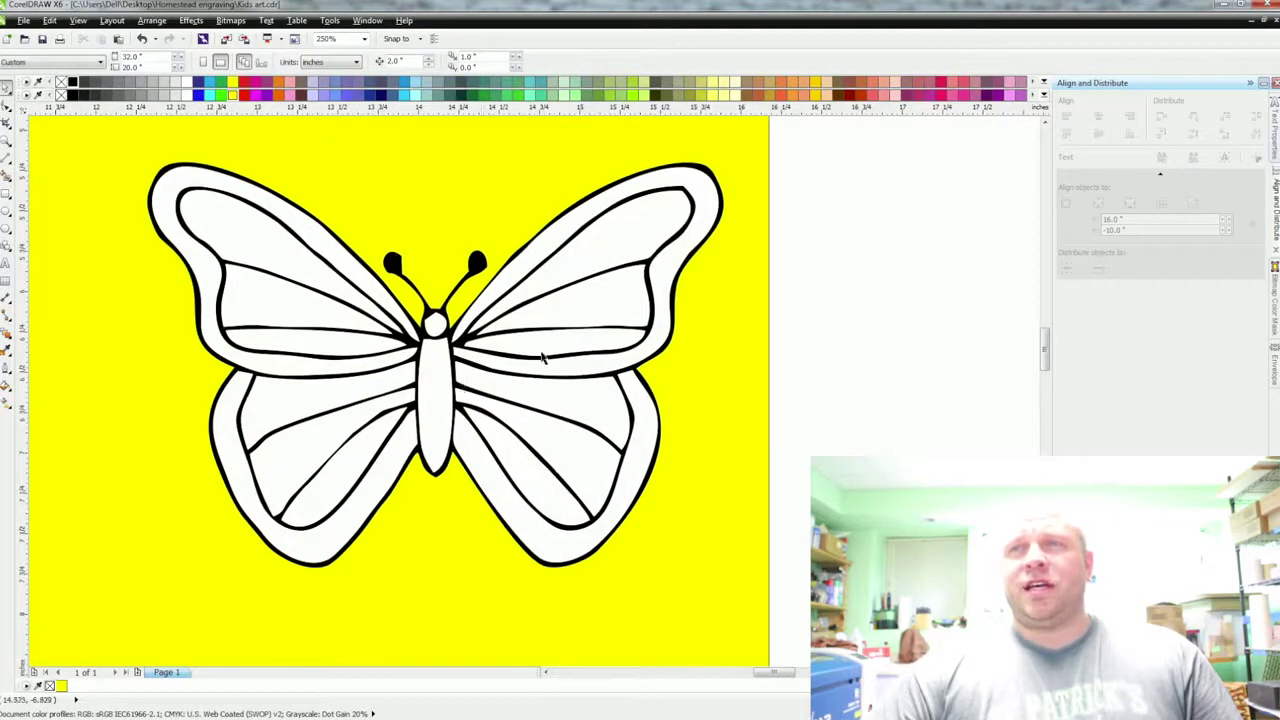
{"action": "scroll", "coordinate": [531, 388], "scroll_direction": "down", "scroll_amount": 3}
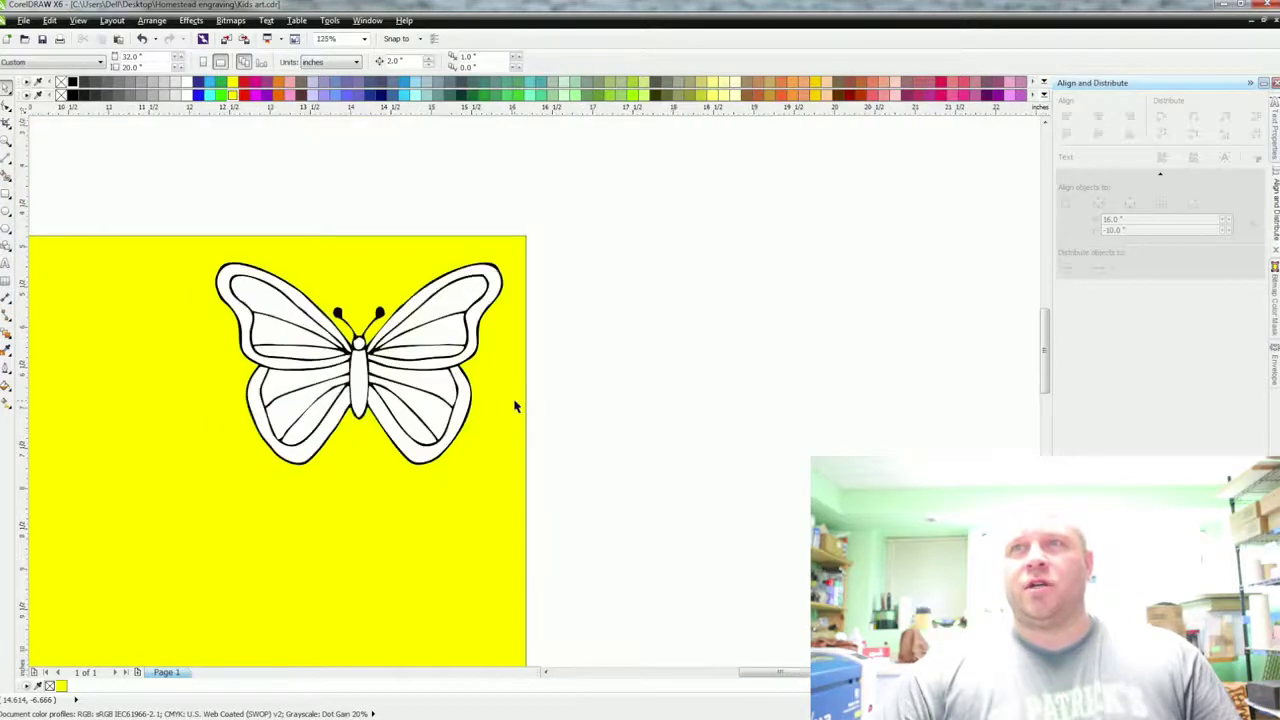
{"action": "left_click_drag", "start_coordinate": [514, 406], "coordinate": [603, 418]}
{"action": "left_click", "coordinate": [489, 384]}
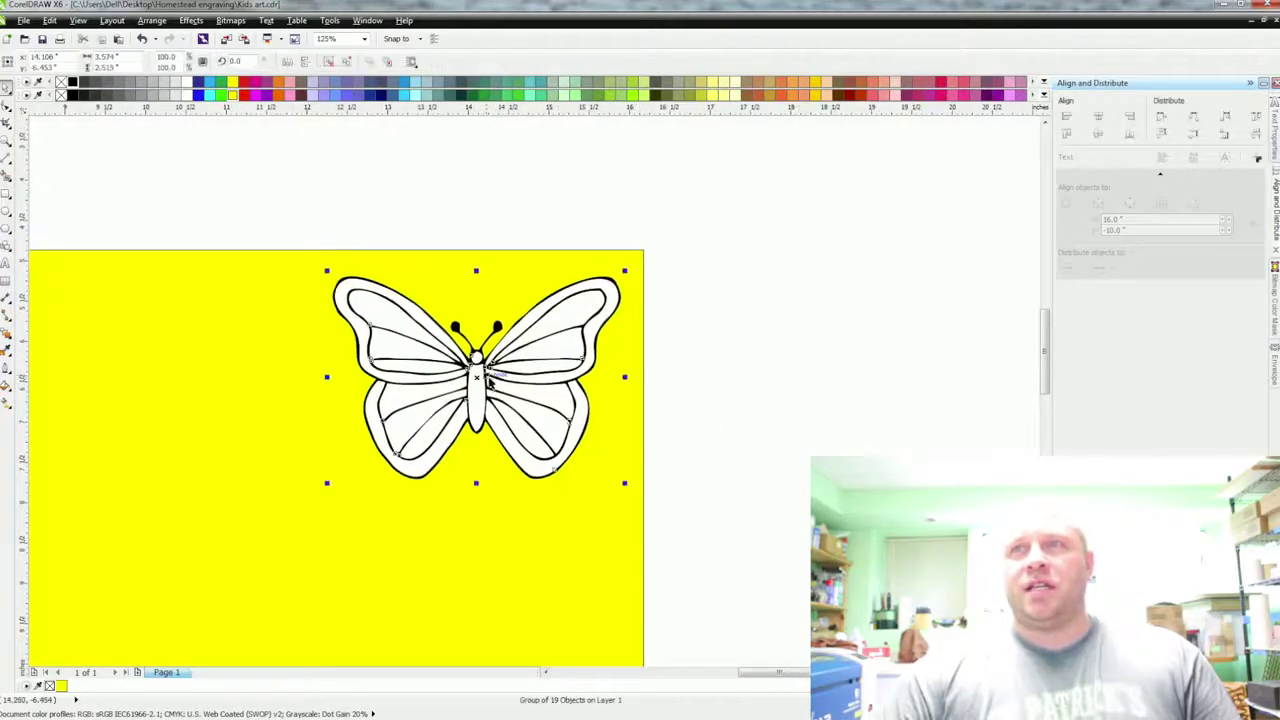
{"action": "left_click", "coordinate": [330, 62]}
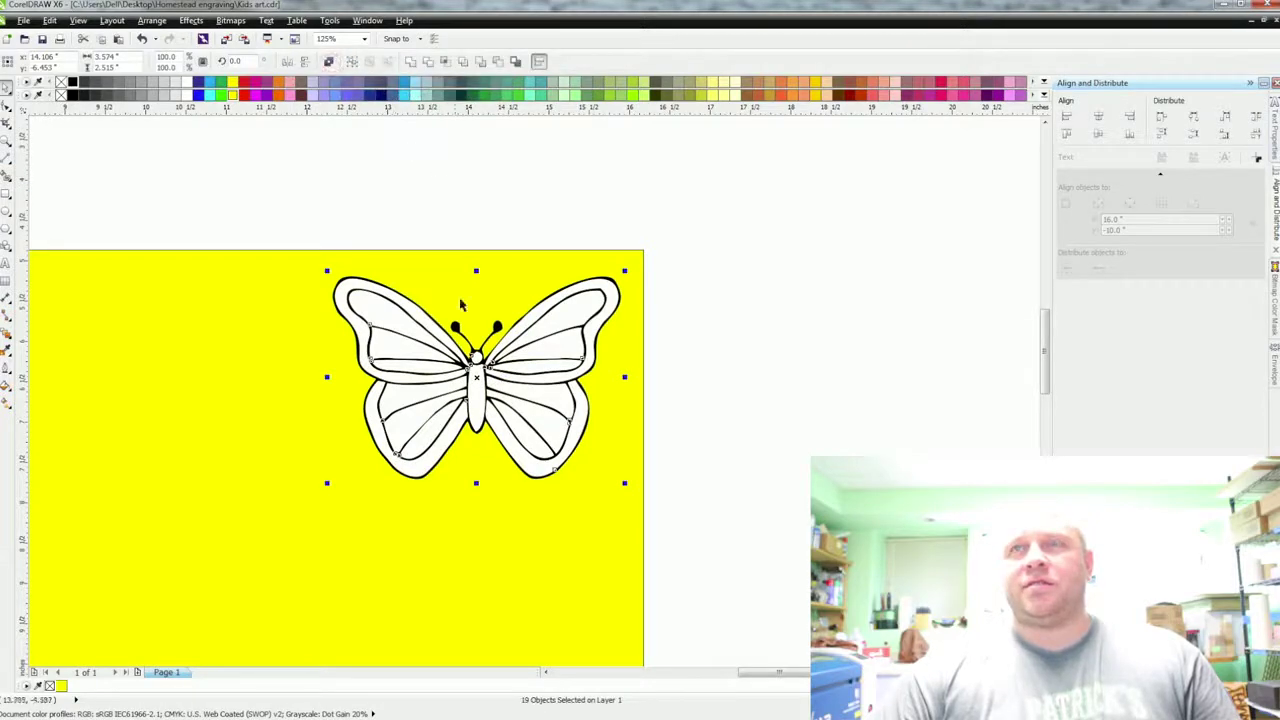
{"action": "left_click", "coordinate": [458, 218]}
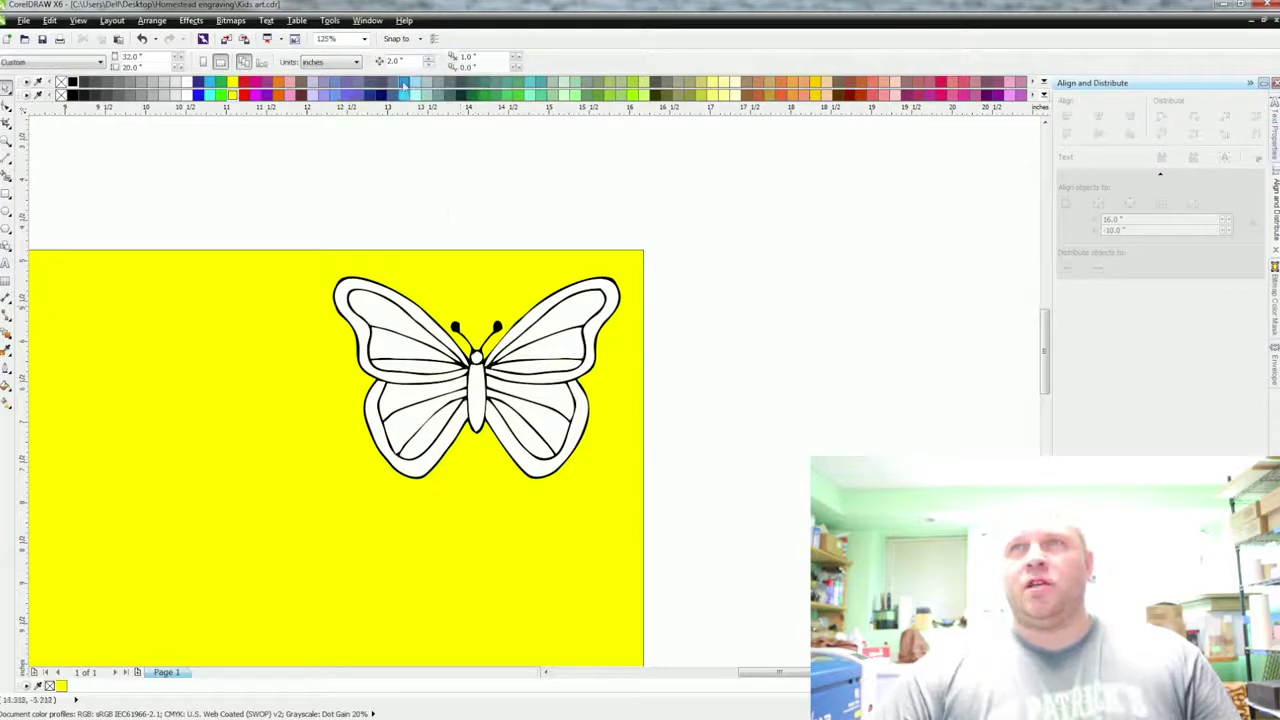
{"action": "left_click_drag", "start_coordinate": [303, 204], "coordinate": [697, 505]}
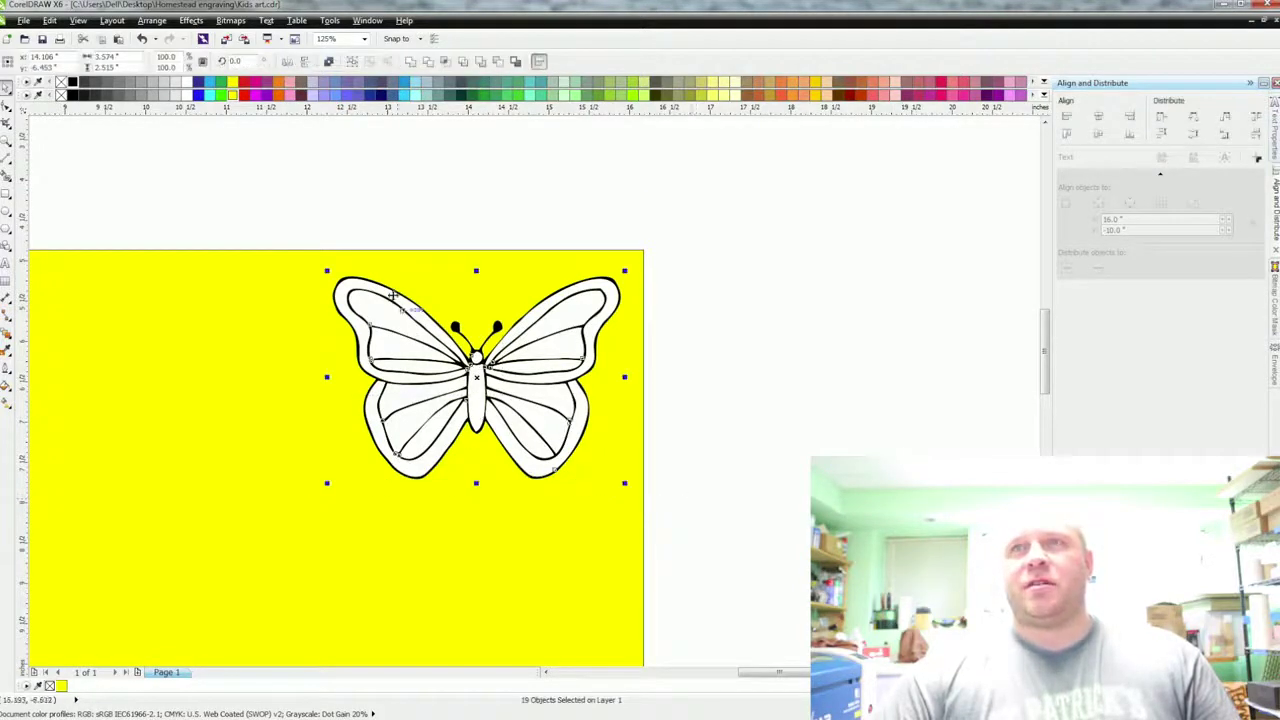
Set the nudge distance to 4 inches and nudge the butterfly's black outline curve once to the right, away from the white pieces.
{"action": "left_click", "coordinate": [416, 177]}
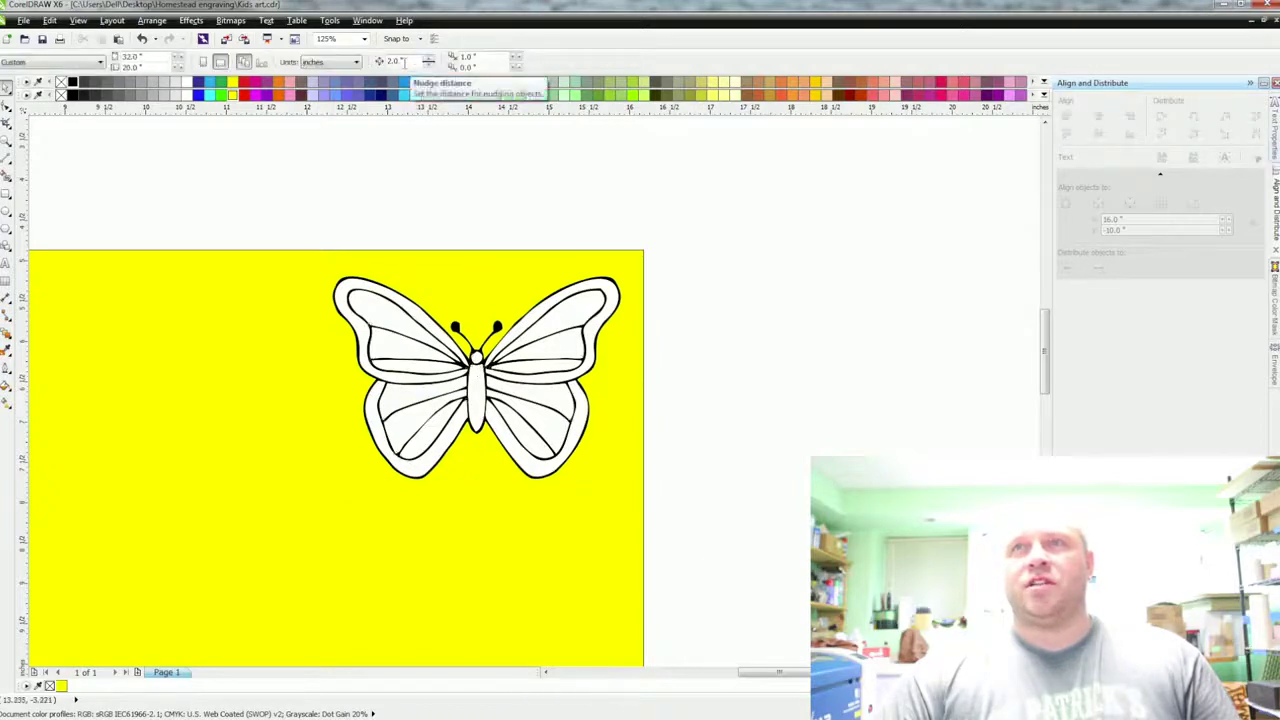
{"action": "type", "text": "4"}
{"action": "key", "text": "Return"}
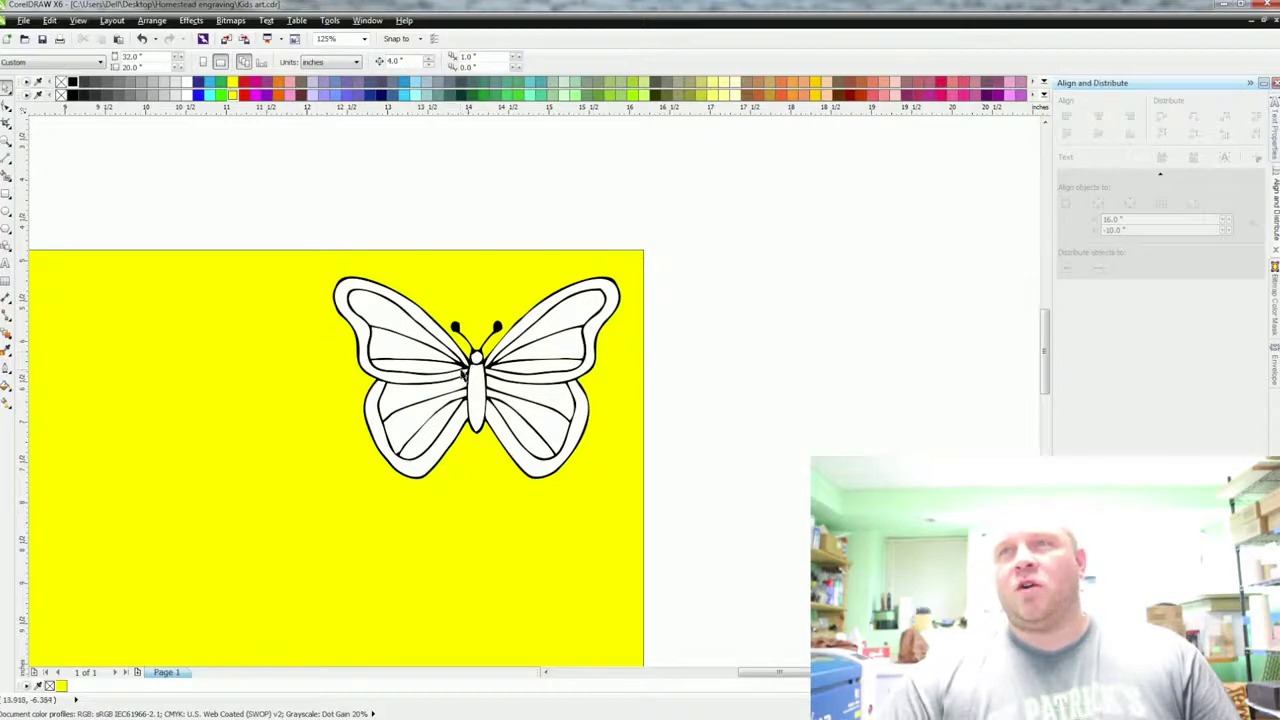
{"action": "scroll", "coordinate": [461, 374], "scroll_direction": "up", "scroll_amount": 1}
{"action": "left_click_drag", "start_coordinate": [329, 386], "coordinate": [411, 400]}
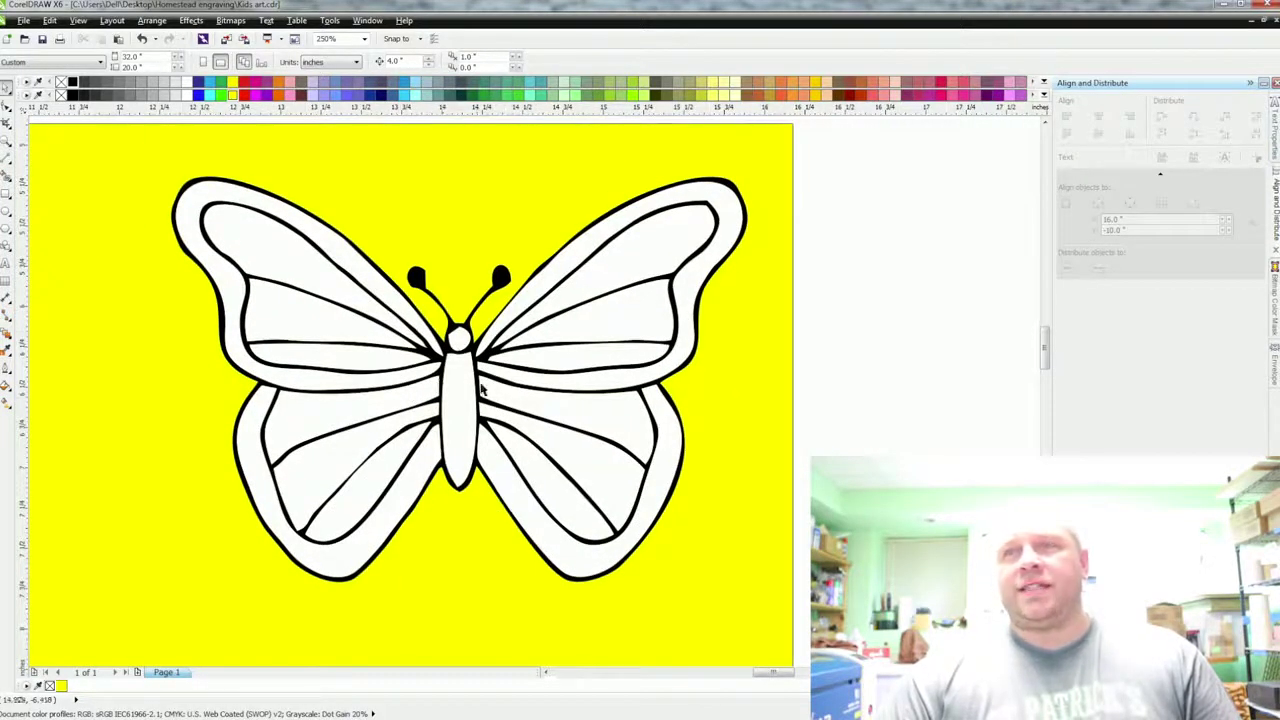
{"action": "left_click", "coordinate": [470, 350]}
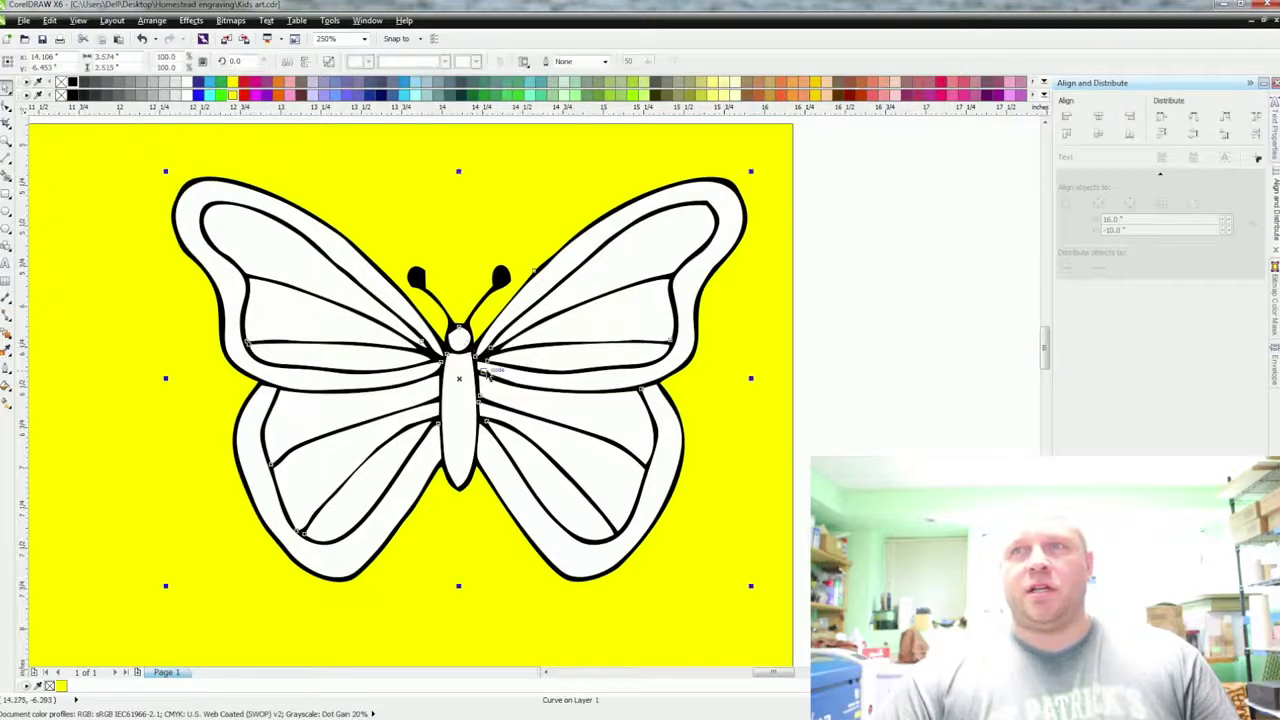
{"action": "key", "text": "Right"}
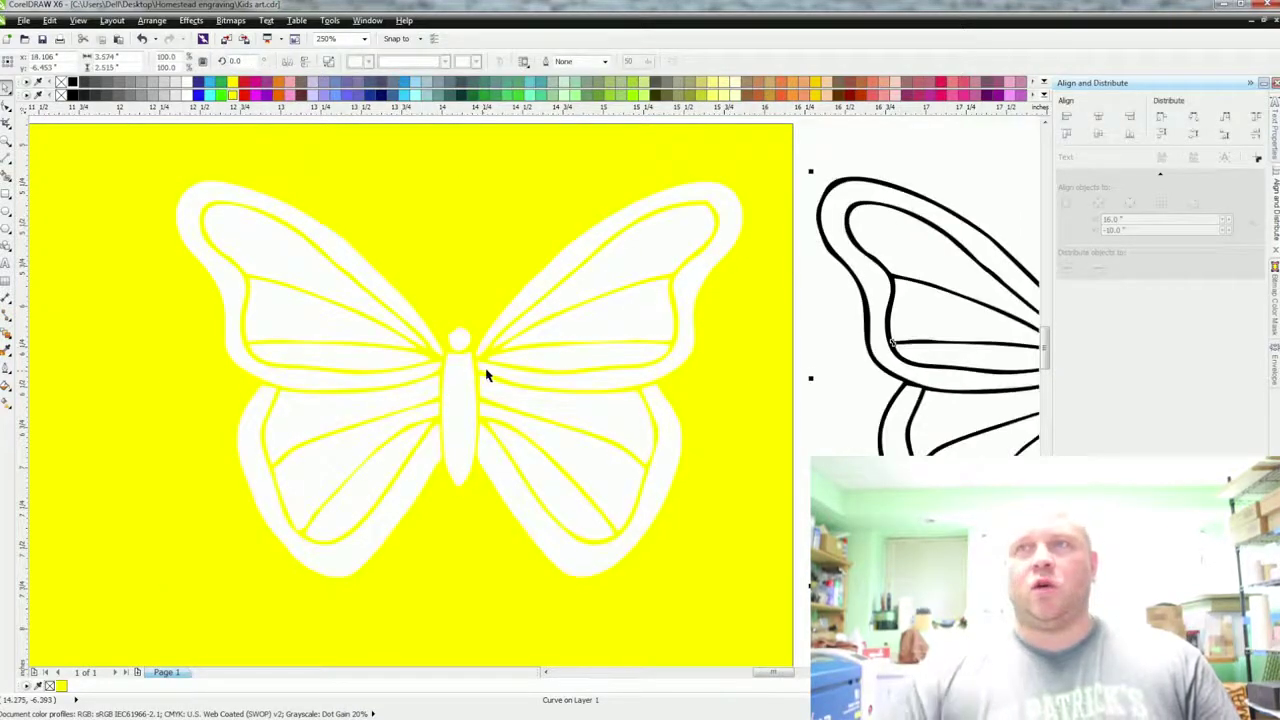
Delete all the white butterfly pieces left behind on the yellow rectangle.
{"action": "scroll", "coordinate": [456, 339], "scroll_direction": "down", "scroll_amount": 1}
{"action": "scroll", "coordinate": [249, 333], "scroll_direction": "up", "scroll_amount": 1}
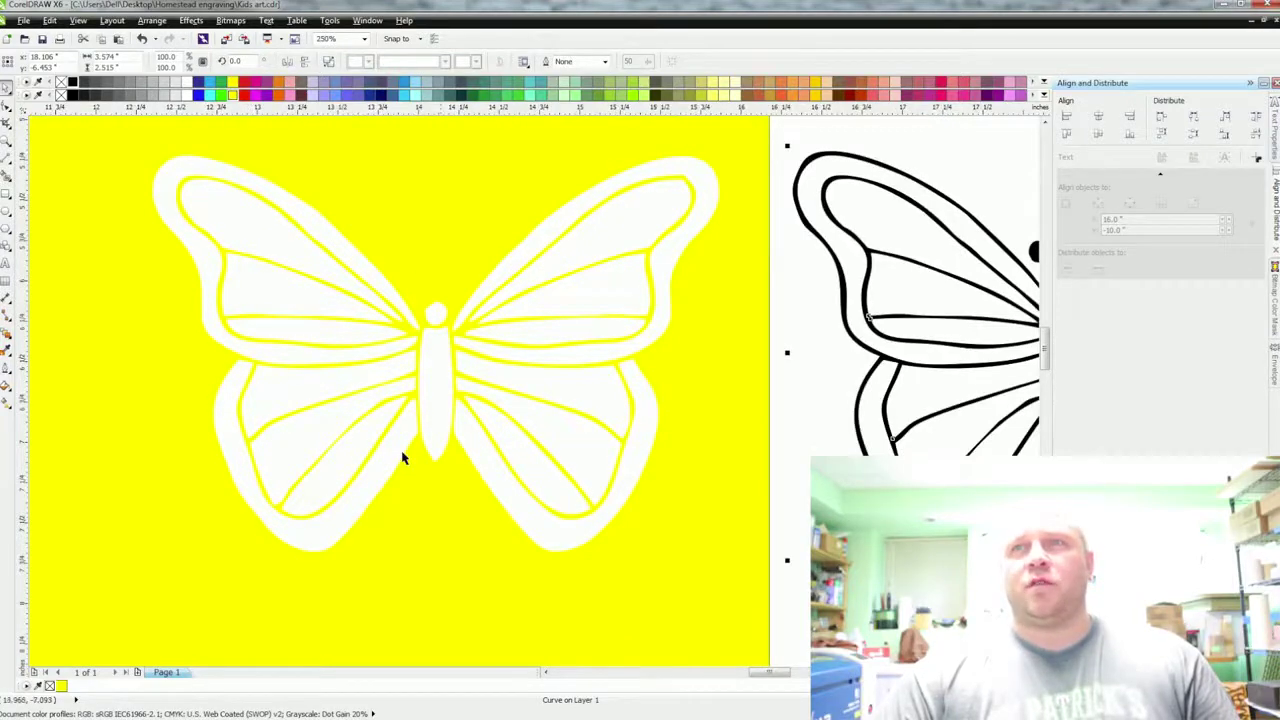
{"action": "scroll", "coordinate": [452, 413], "scroll_direction": "down", "scroll_amount": 1}
{"action": "left_click_drag", "start_coordinate": [236, 180], "coordinate": [609, 511]}
{"action": "key", "text": "Delete"}
Delete the yellow background rectangle.
{"action": "scroll", "coordinate": [609, 511], "scroll_direction": "down", "scroll_amount": 1}
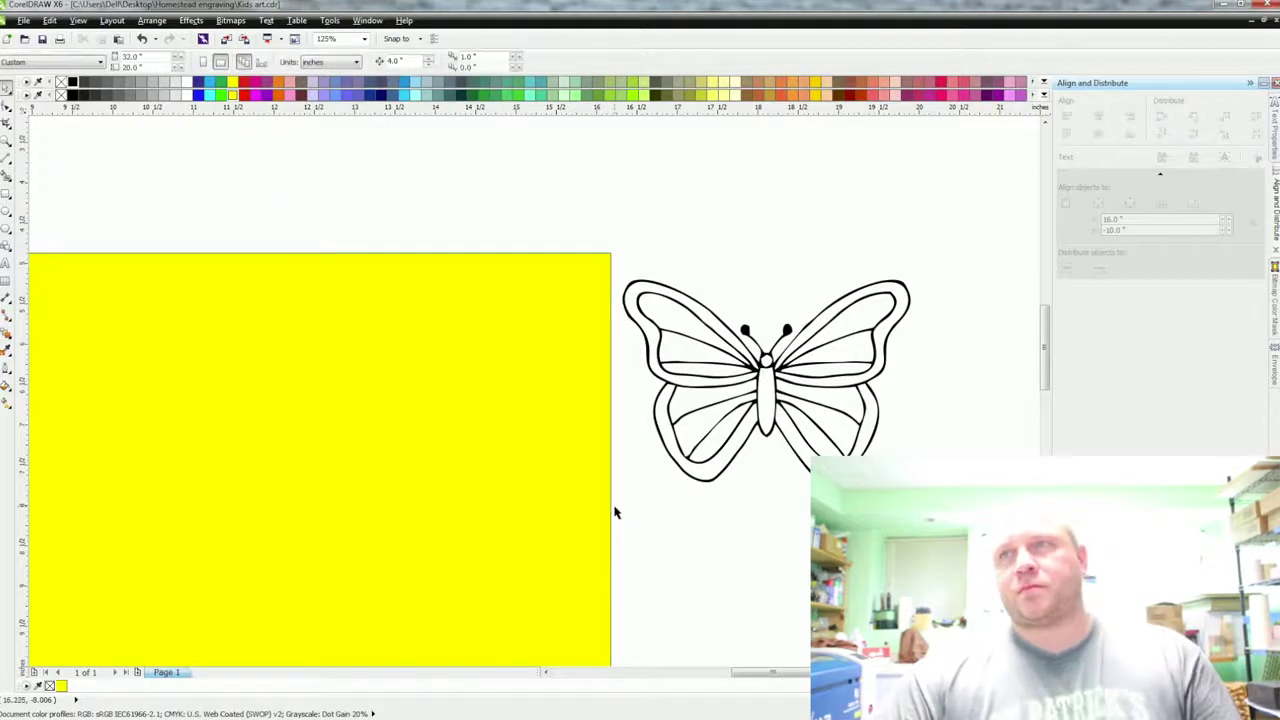
{"action": "left_click", "coordinate": [523, 543]}
{"action": "key", "text": "Delete"}
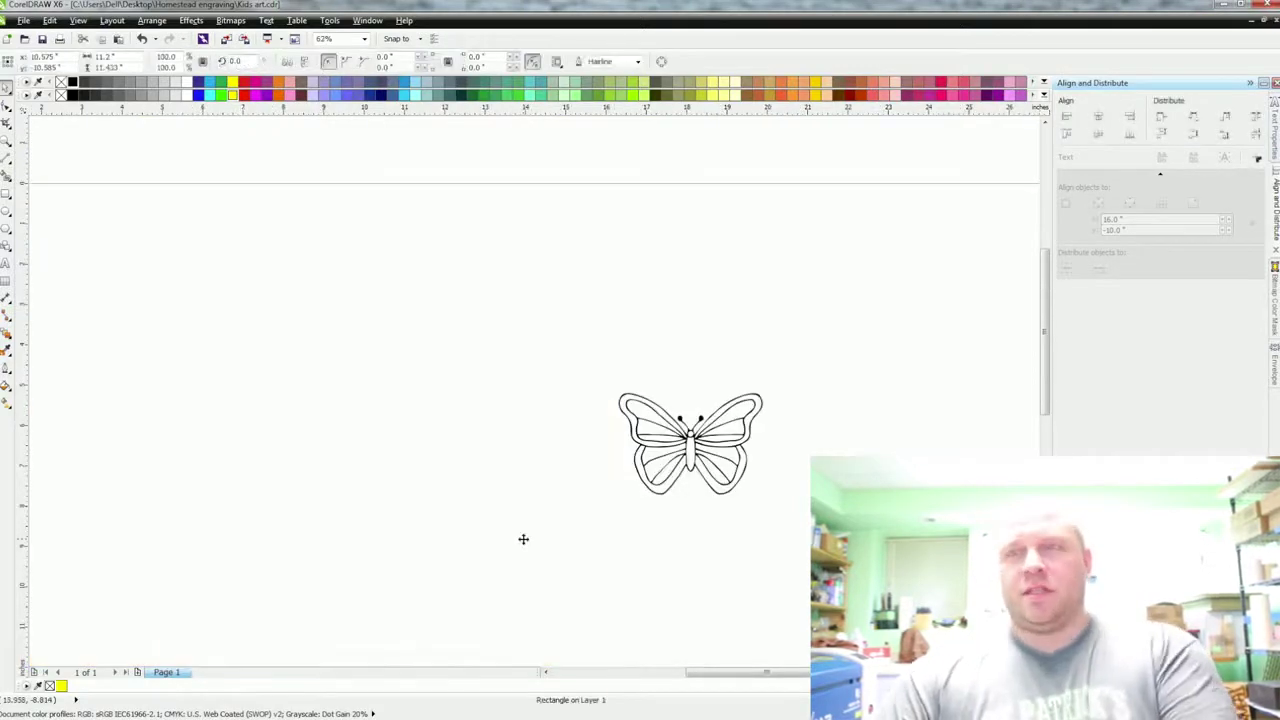
{"action": "scroll", "coordinate": [534, 467], "scroll_direction": "down", "scroll_amount": 1}
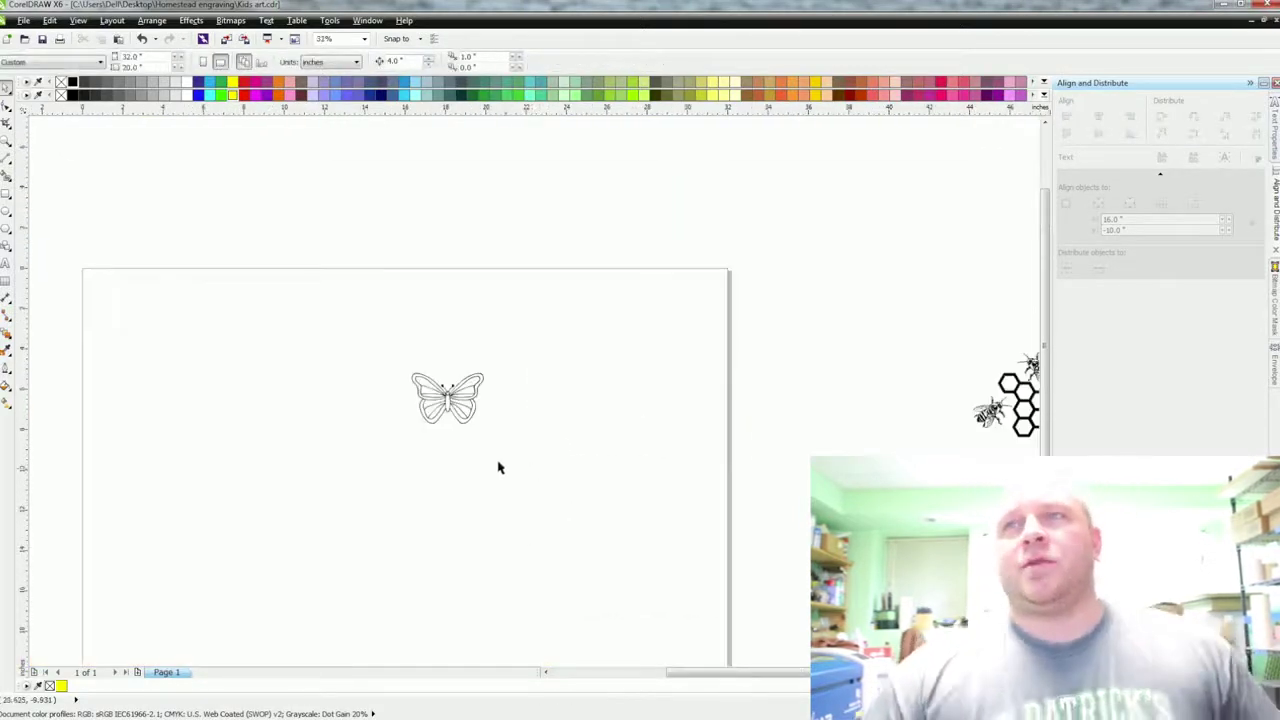
Start a Pen tool outline at the top of the butterfly's head and trace around the right antenna back to the wing joint.
{"action": "left_click_drag", "start_coordinate": [517, 457], "coordinate": [297, 348]}
{"action": "scroll", "coordinate": [400, 376], "scroll_direction": "up", "scroll_amount": 2}
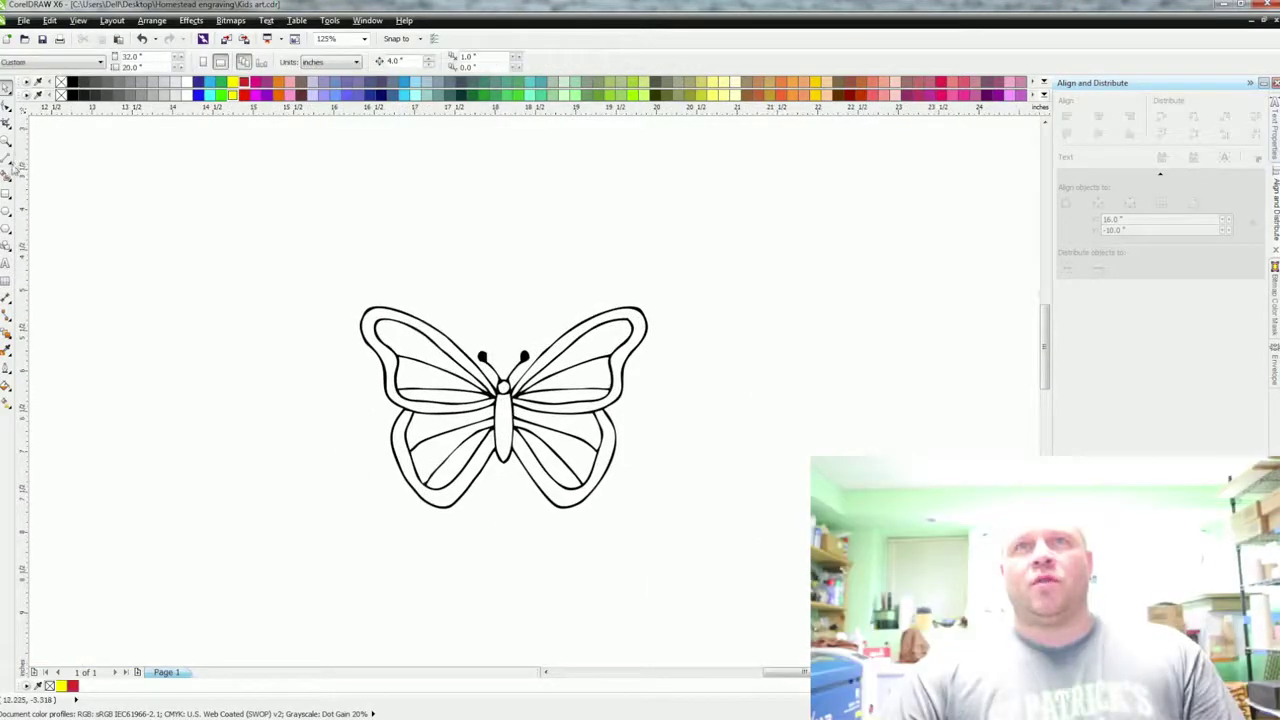
{"action": "left_click", "coordinate": [13, 168]}
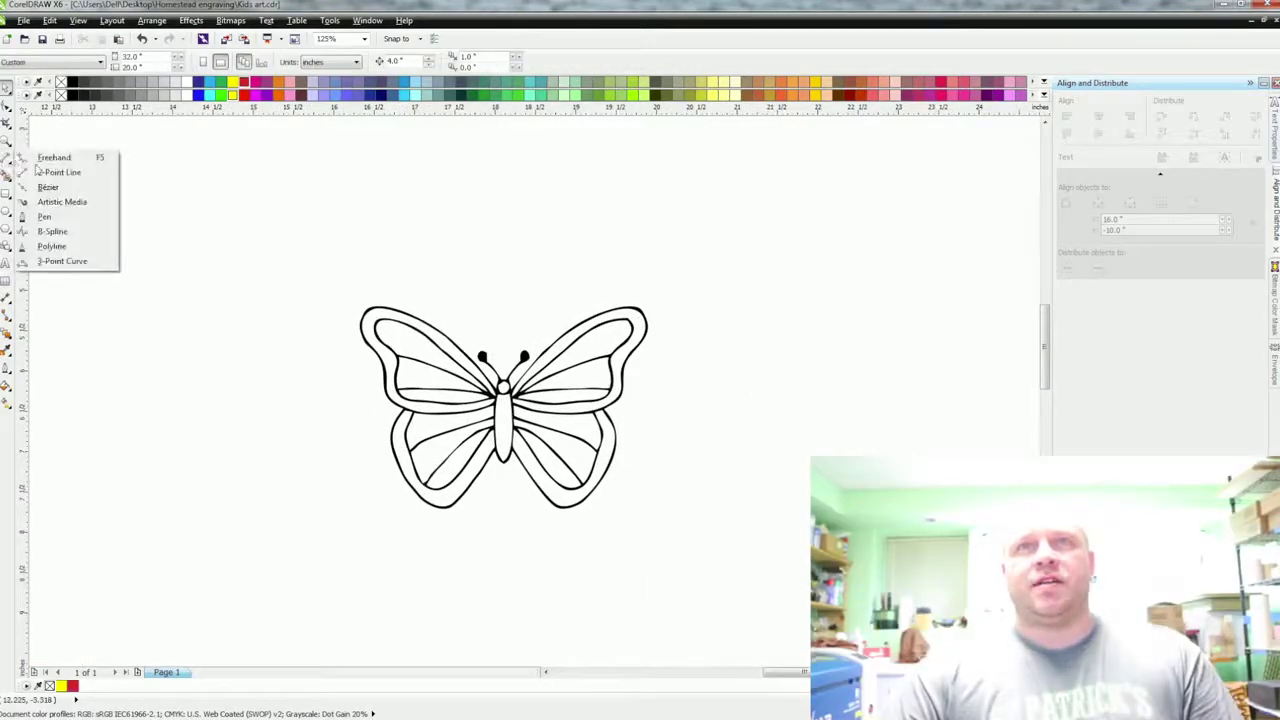
{"action": "left_click", "coordinate": [45, 217]}
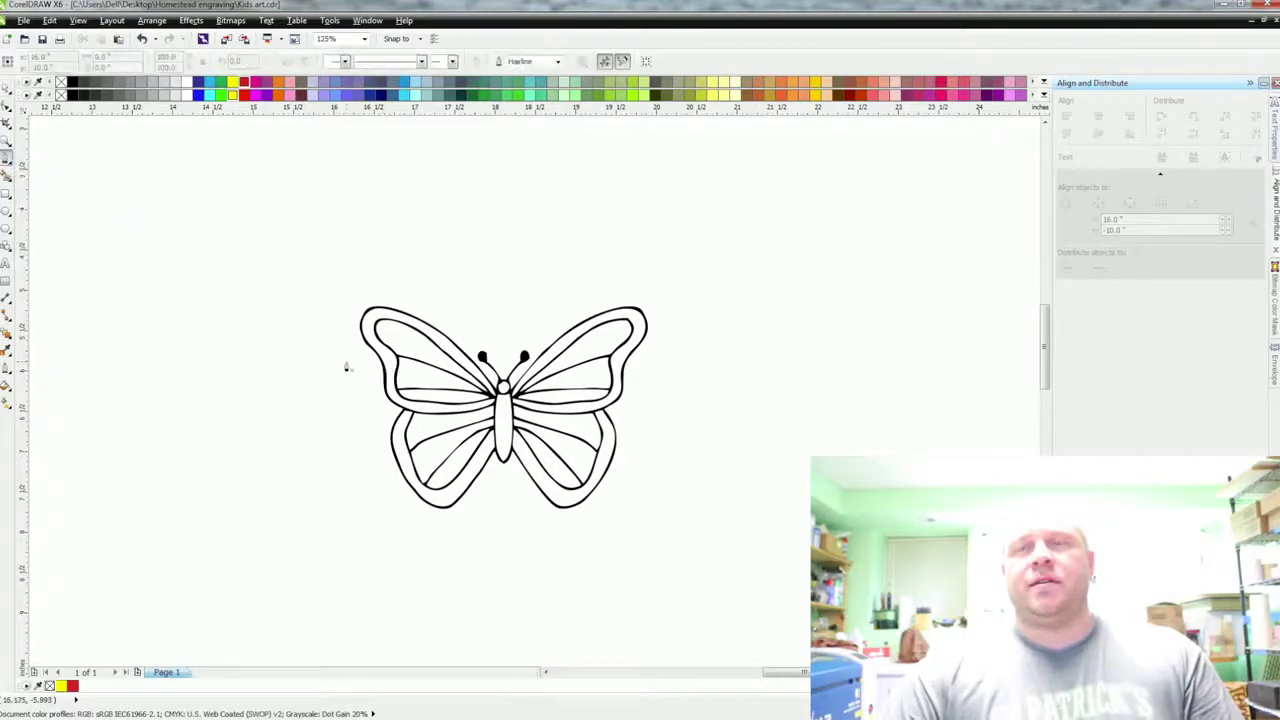
{"action": "scroll", "coordinate": [500, 390], "scroll_direction": "up", "scroll_amount": 1}
{"action": "scroll", "coordinate": [388, 372], "scroll_direction": "up", "scroll_amount": 1}
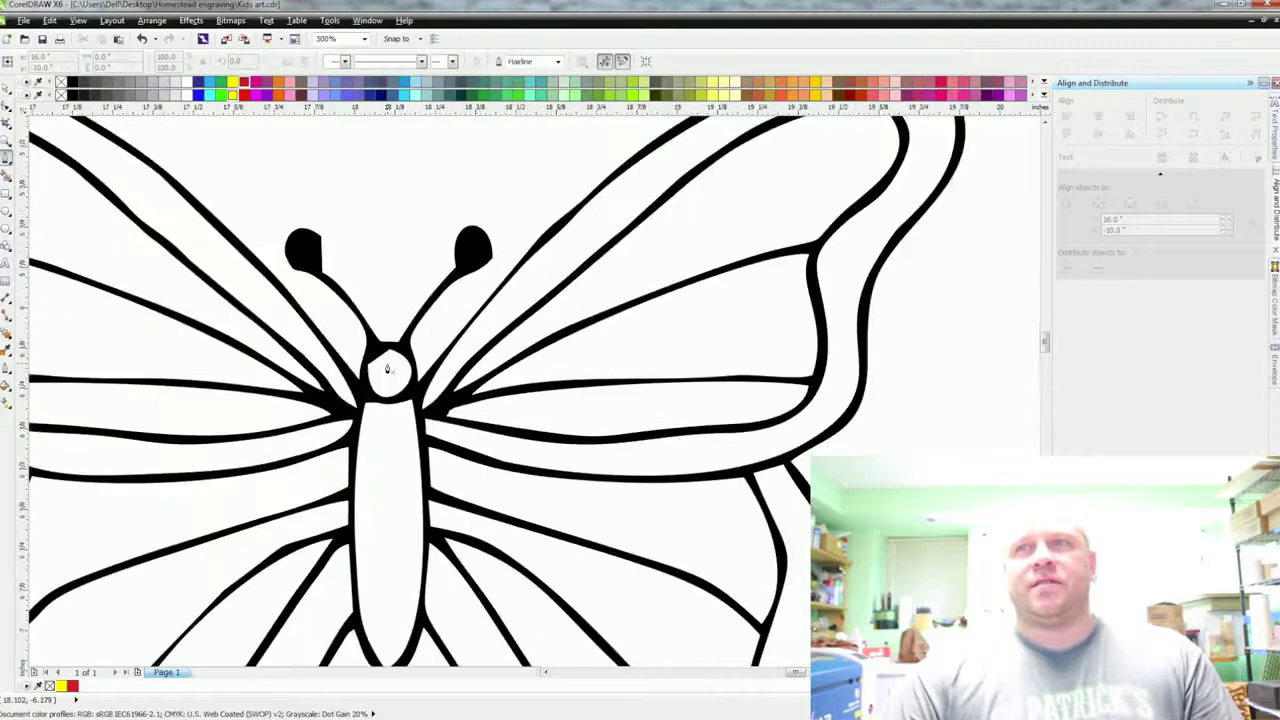
{"action": "scroll", "coordinate": [388, 370], "scroll_direction": "up", "scroll_amount": 1}
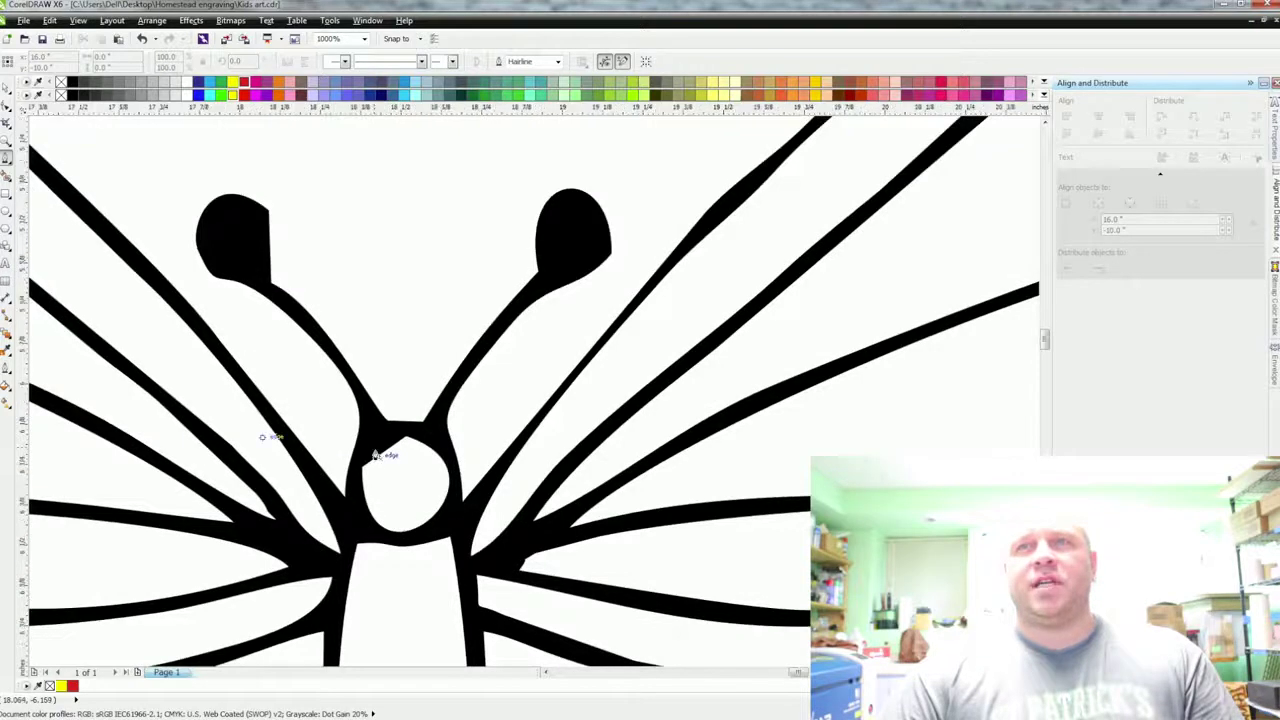
{"action": "scroll", "coordinate": [375, 455], "scroll_direction": "down", "scroll_amount": 1}
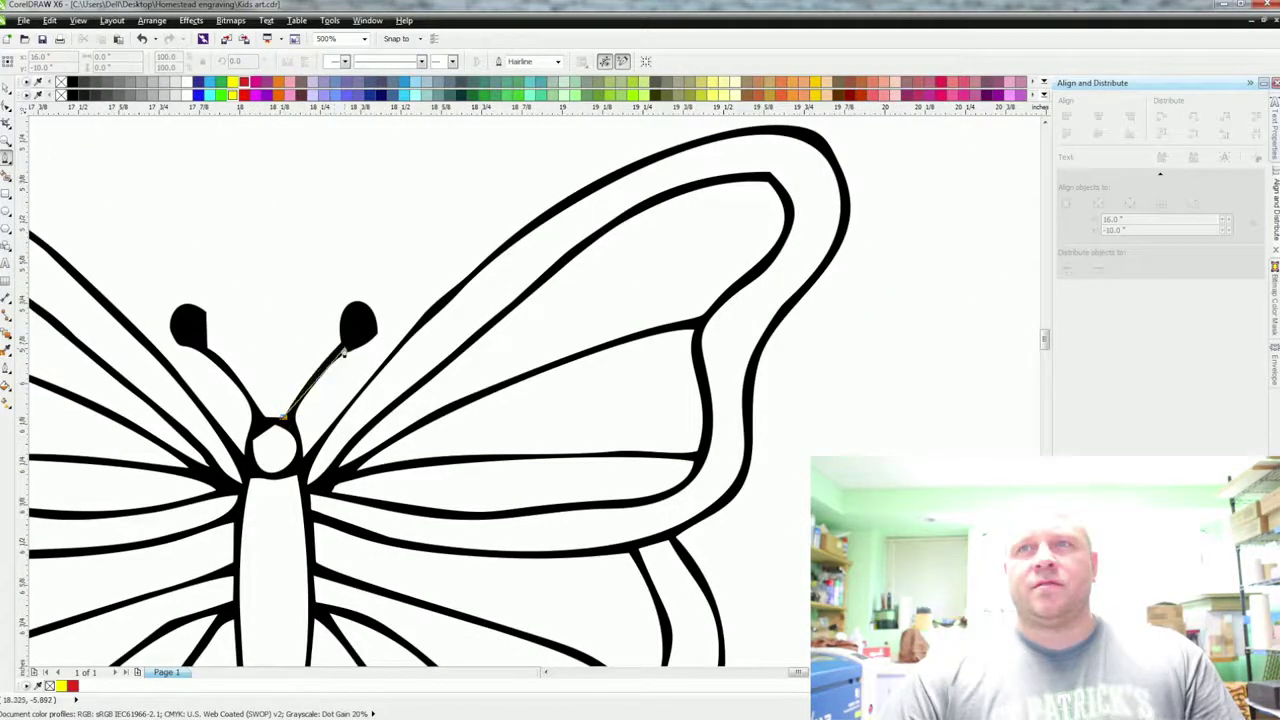
{"action": "left_click", "coordinate": [342, 342]}
{"action": "mouse_move", "coordinate": [345, 310]}
{"action": "left_mouse_down"}
{"action": "mouse_move", "coordinate": [350, 296]}
{"action": "mouse_move", "coordinate": [370, 307]}
{"action": "left_mouse_up"}
{"action": "left_click", "coordinate": [371, 309]}
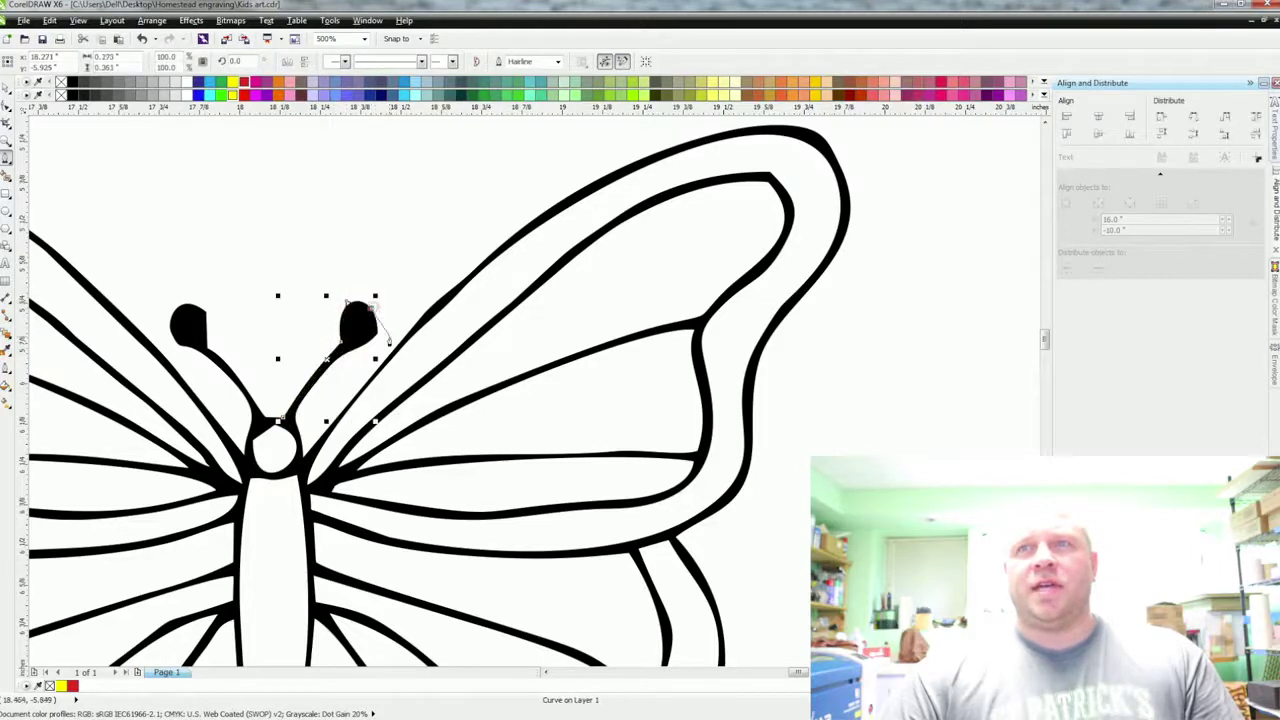
{"action": "left_click", "coordinate": [377, 333]}
{"action": "left_click_drag", "start_coordinate": [376, 333], "coordinate": [296, 416]}
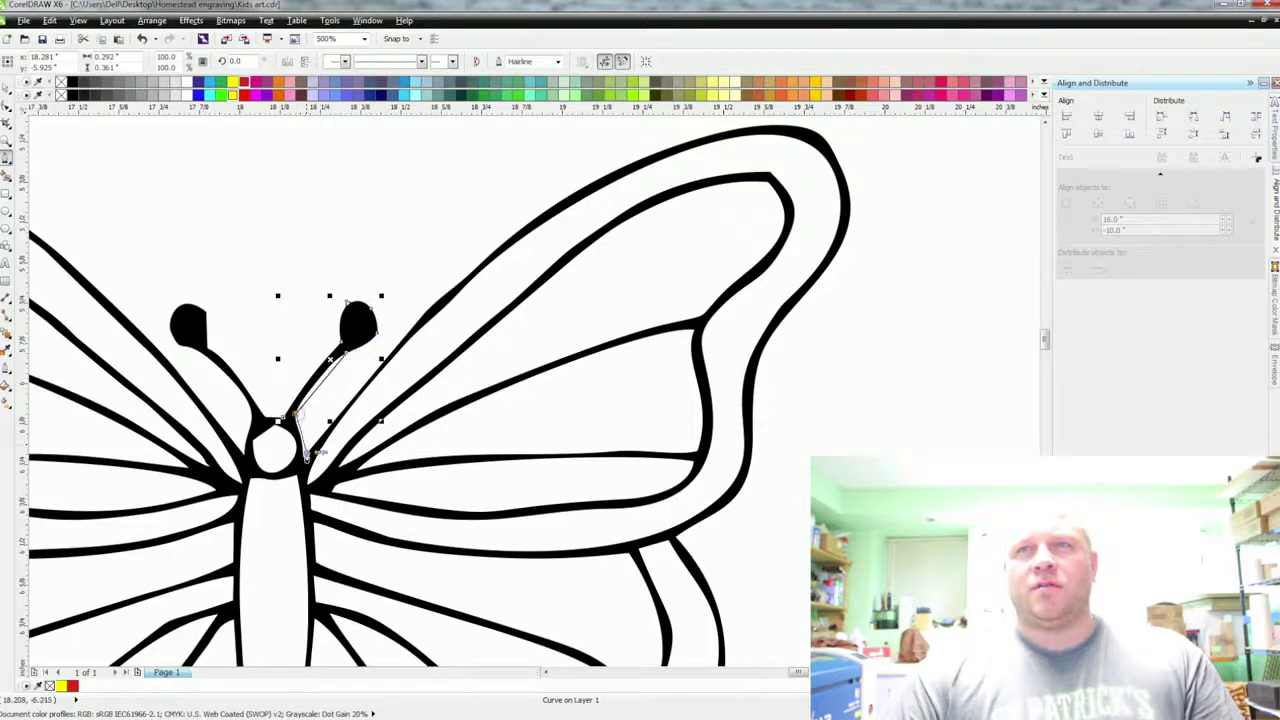
{"action": "left_click", "coordinate": [302, 457]}
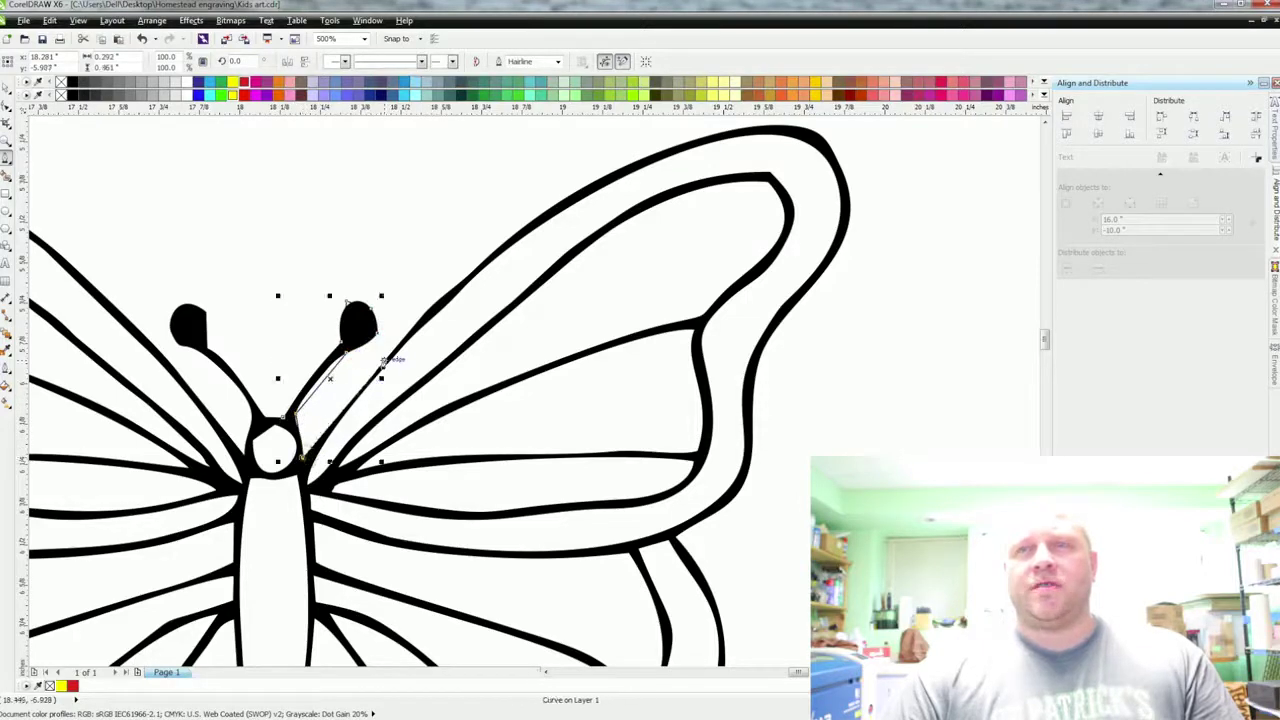
Continue the Pen outline along the outer edge of the upper right wing, down to the notch above the lower wing.
{"action": "left_click", "coordinate": [467, 276]}
{"action": "left_click_drag", "start_coordinate": [546, 237], "coordinate": [298, 514]}
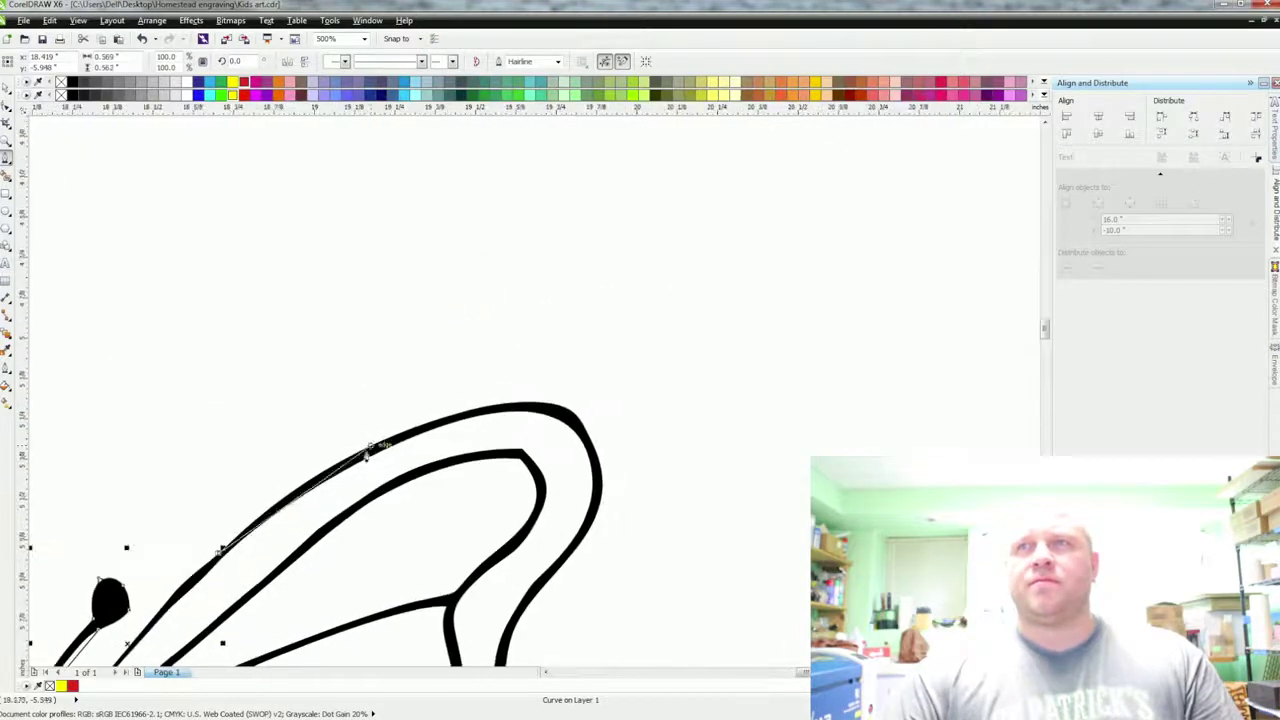
{"action": "left_click", "coordinate": [395, 432]}
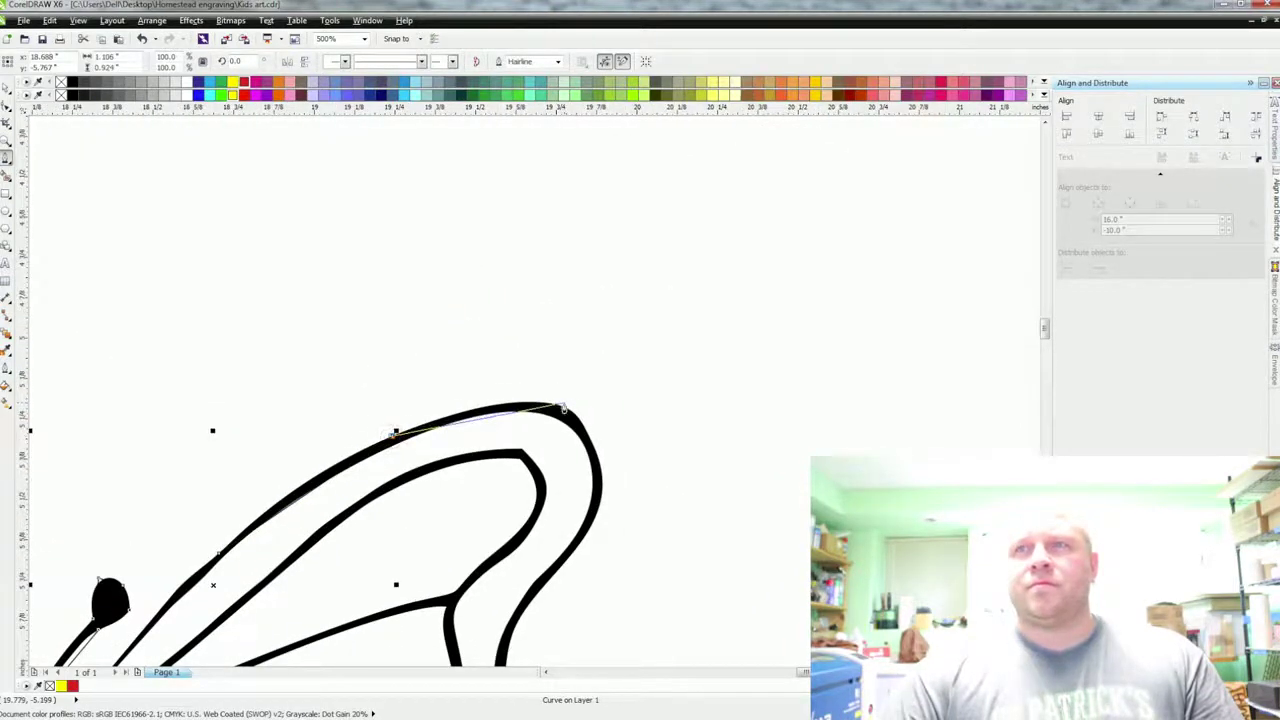
{"action": "left_click", "coordinate": [565, 408]}
{"action": "left_click", "coordinate": [602, 497]}
{"action": "left_click", "coordinate": [516, 626]}
{"action": "left_click_drag", "start_coordinate": [554, 650], "coordinate": [584, 349]}
{"action": "left_click", "coordinate": [546, 330]}
{"action": "left_click", "coordinate": [478, 400]}
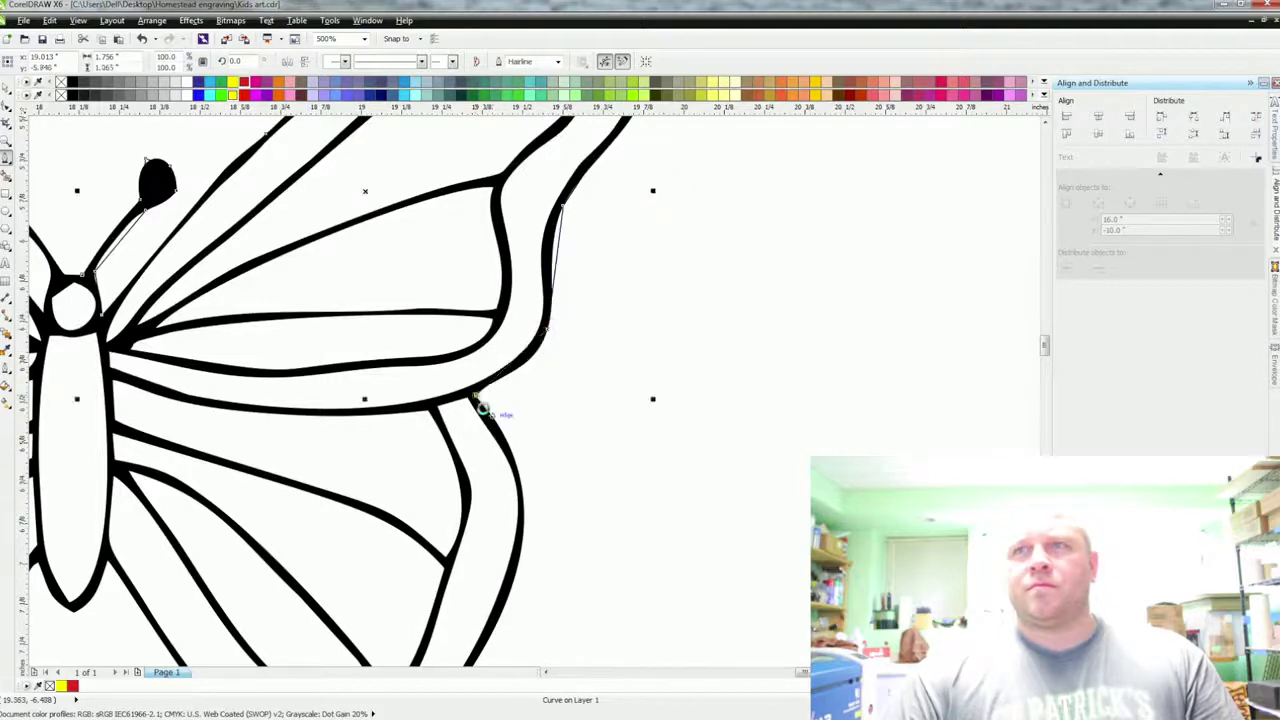
Continue the Pen outline around the lower right wing's outer edge up to where it meets the body.
{"action": "left_click", "coordinate": [520, 488]}
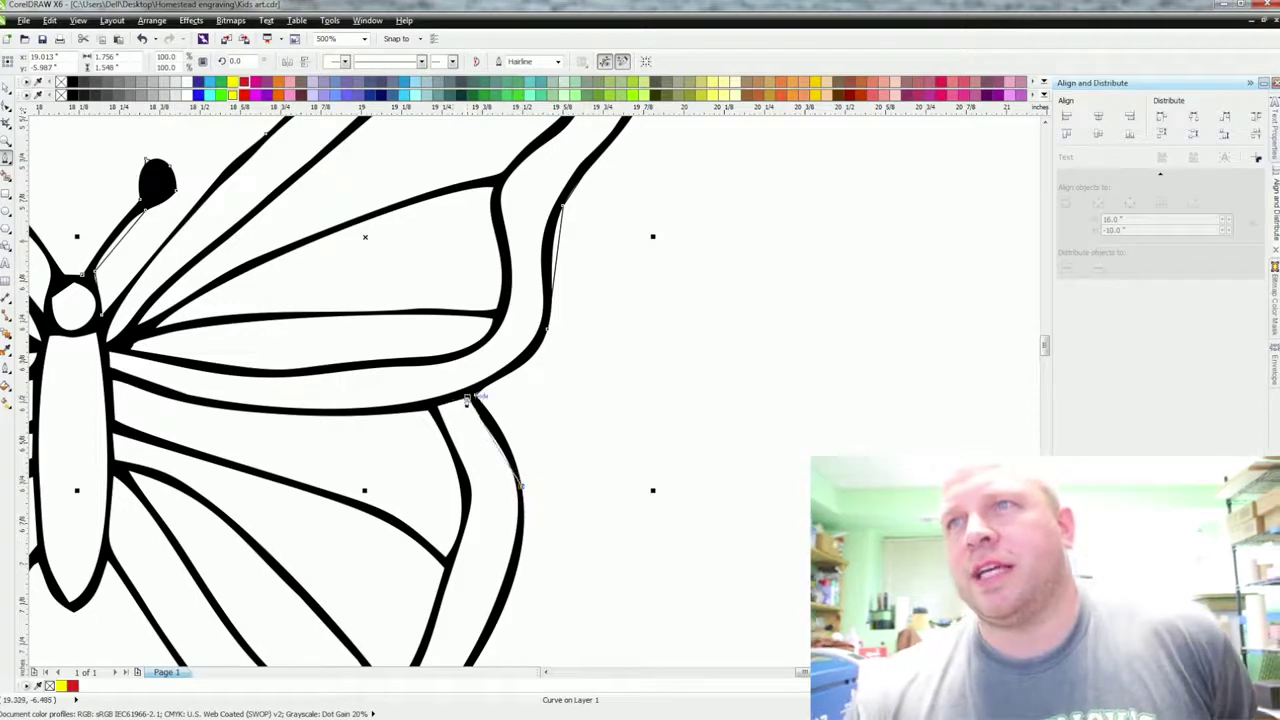
{"action": "scroll", "coordinate": [580, 540], "scroll_direction": "down", "scroll_amount": 3}
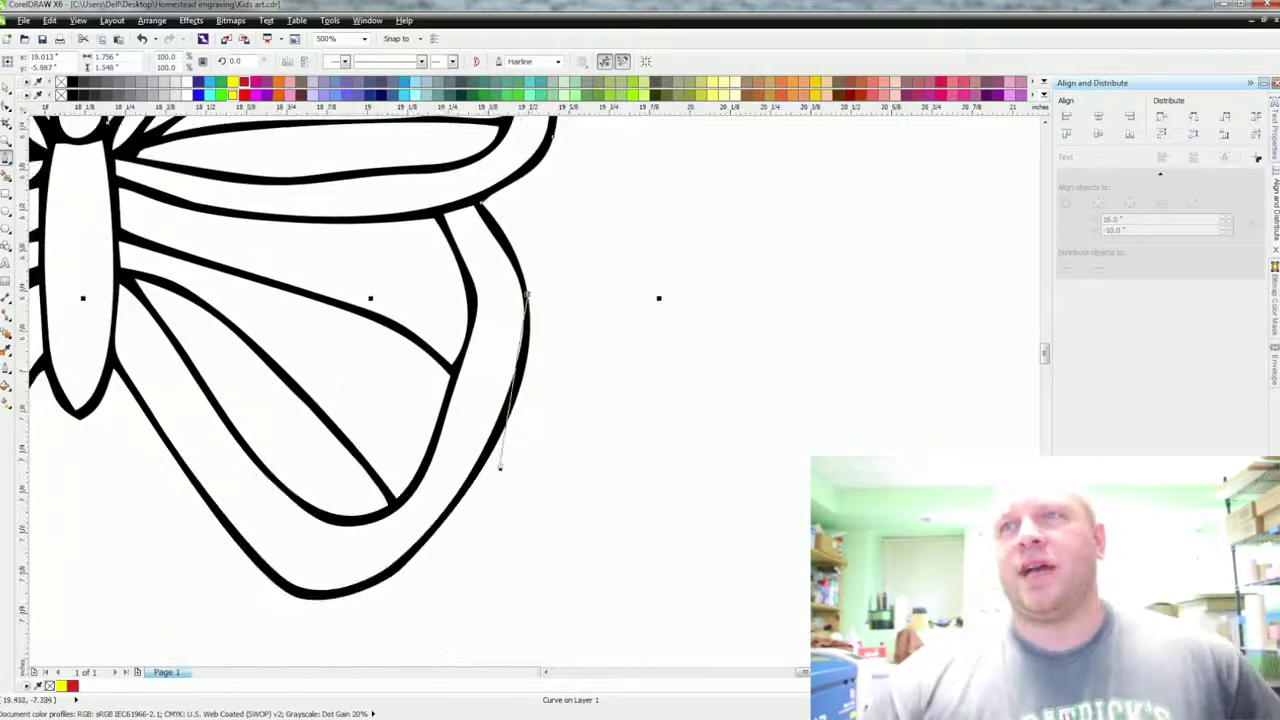
{"action": "left_click", "coordinate": [486, 463]}
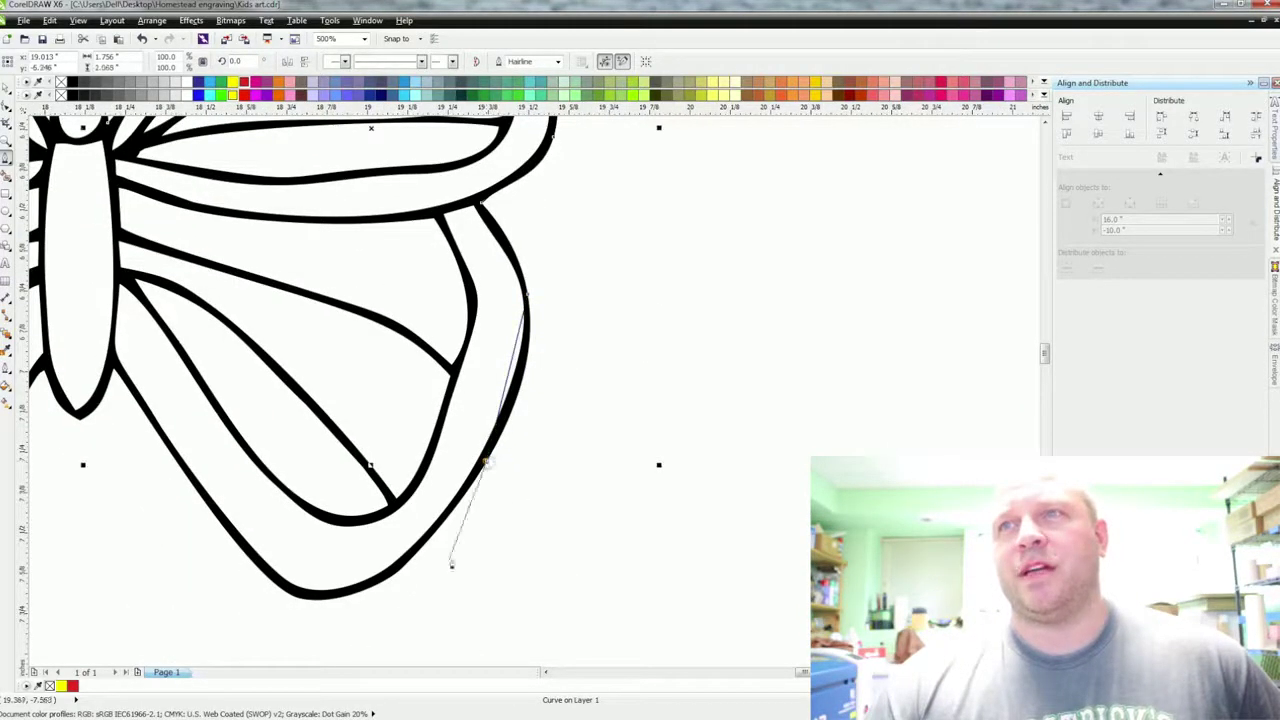
{"action": "left_click", "coordinate": [388, 579]}
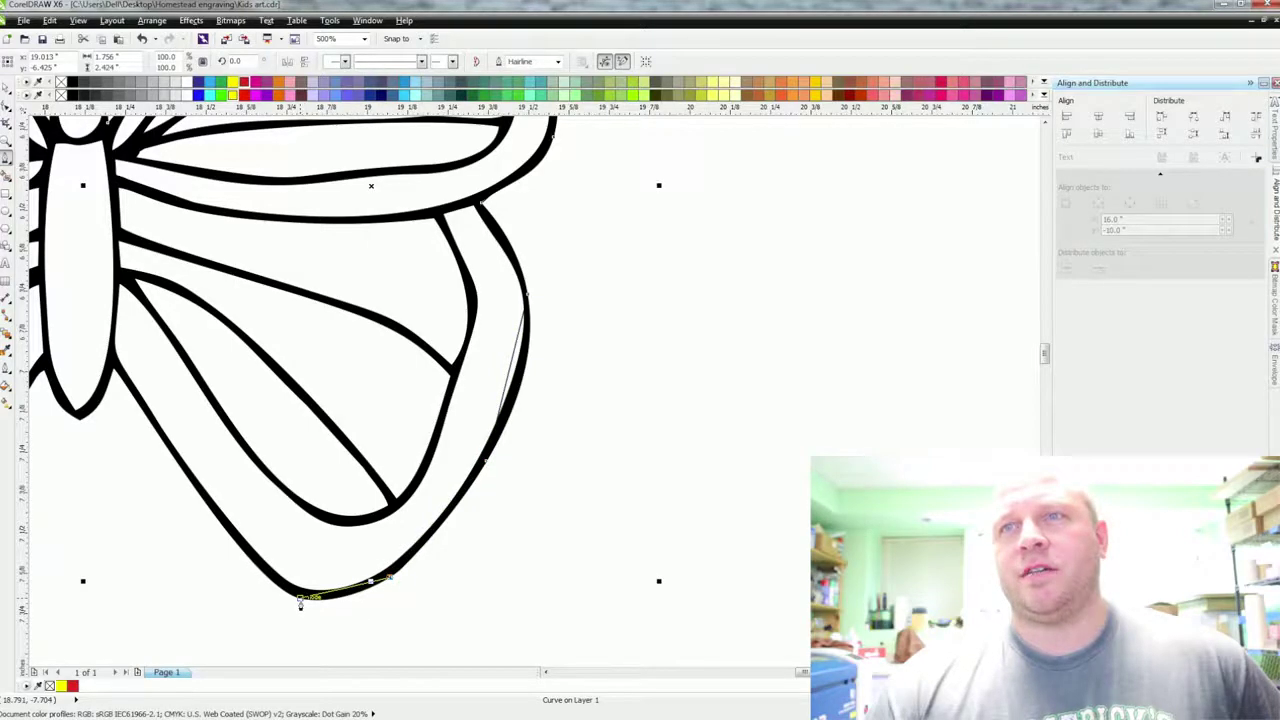
{"action": "left_click", "coordinate": [322, 600]}
{"action": "left_click", "coordinate": [321, 603]}
{"action": "left_click", "coordinate": [116, 373]}
Trace around the body's lower tip and the outer edge of the lower left wing up to the notch between the wings.
{"action": "left_click_drag", "start_coordinate": [129, 416], "coordinate": [623, 413]}
{"action": "left_click", "coordinate": [572, 416]}
{"action": "left_click", "coordinate": [539, 370]}
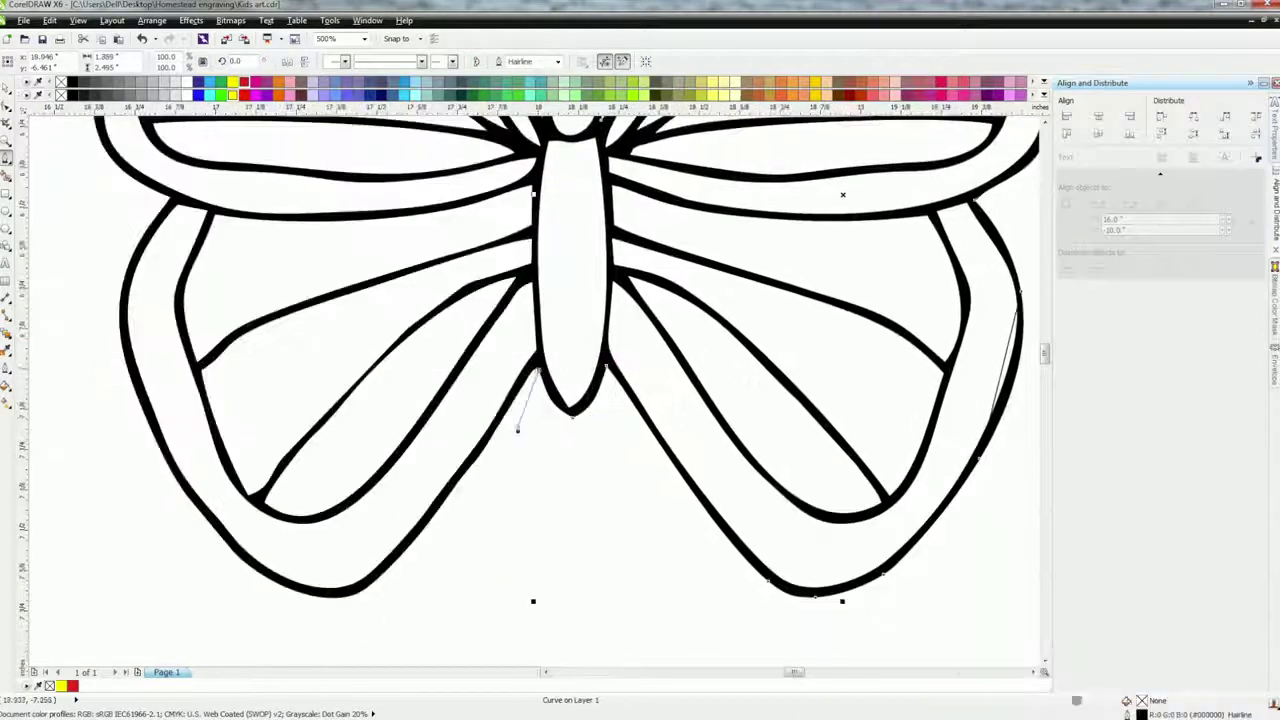
{"action": "left_click", "coordinate": [366, 590]}
{"action": "left_click", "coordinate": [312, 595]}
{"action": "left_click", "coordinate": [178, 490]}
{"action": "left_click", "coordinate": [121, 320]}
{"action": "left_click", "coordinate": [142, 242]}
{"action": "left_click", "coordinate": [173, 199]}
Trace the upper left wing and left antenna, and close the outline at the head.
{"action": "left_click_drag", "start_coordinate": [173, 199], "coordinate": [528, 544]}
{"action": "left_click", "coordinate": [452, 475]}
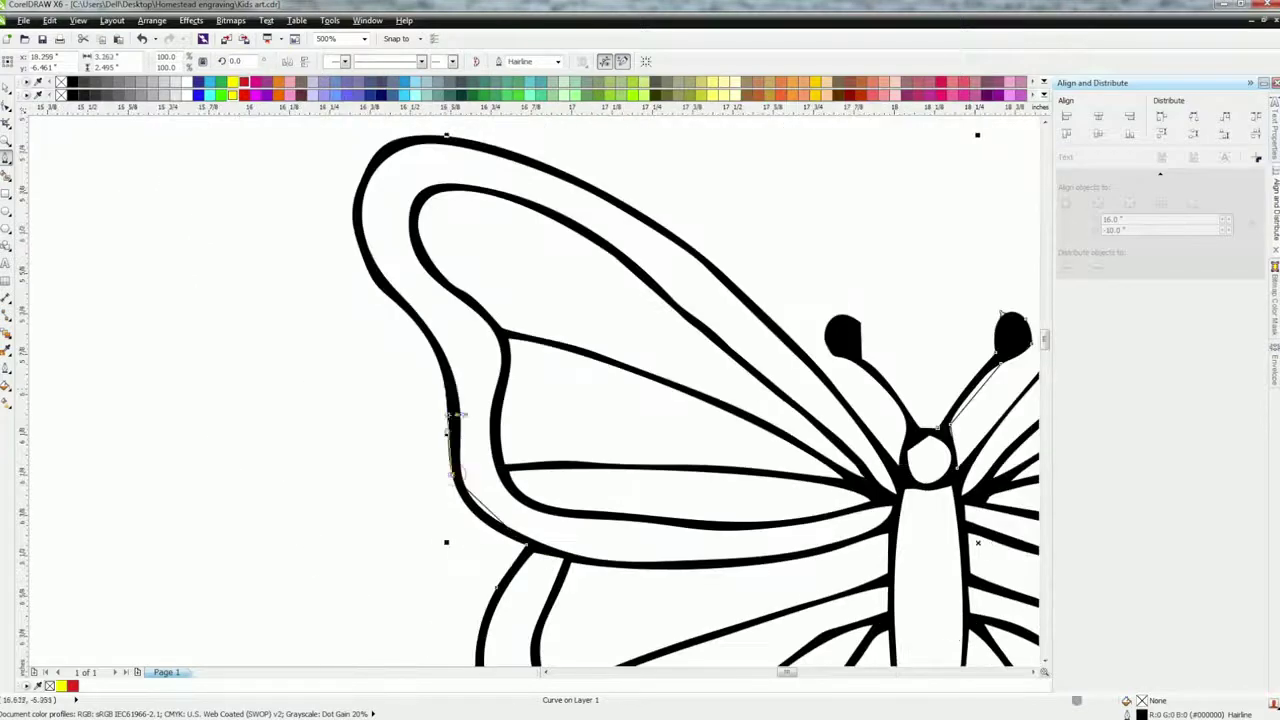
{"action": "scroll", "coordinate": [458, 414], "scroll_direction": "down", "scroll_amount": 3}
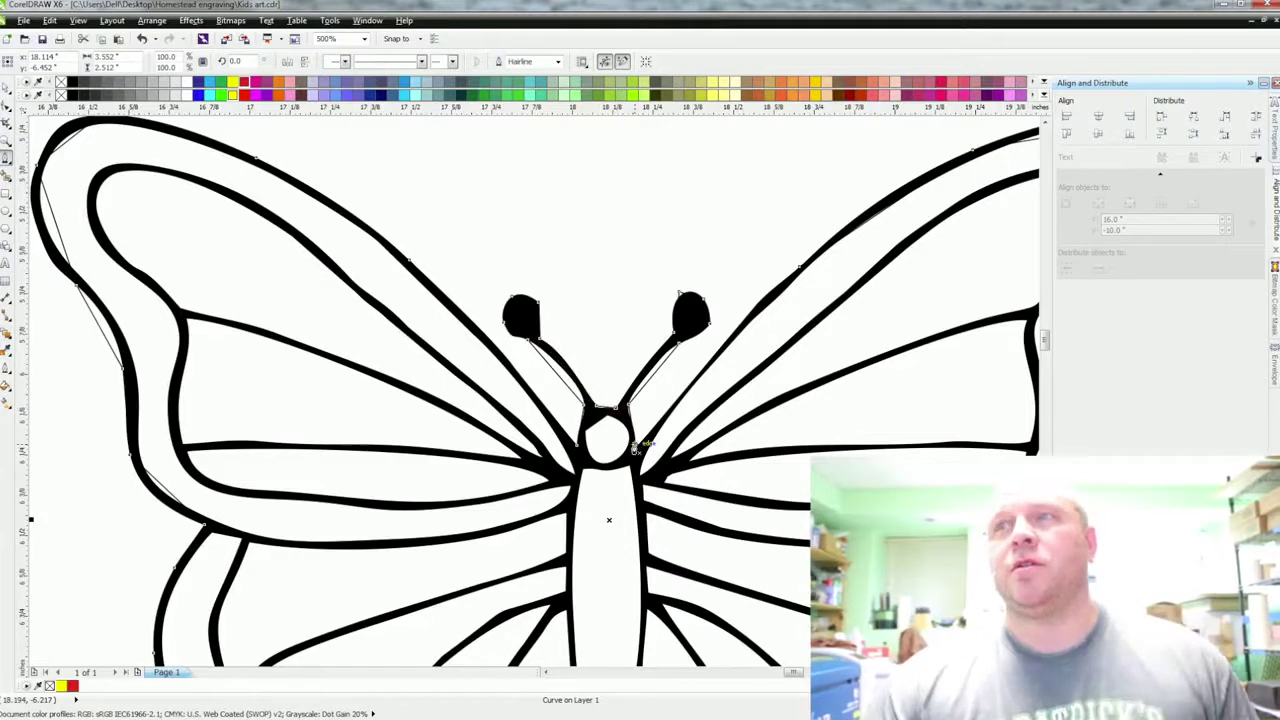
Select all nodes of the traced outline with the Shape tool and convert its segments to curves.
{"action": "left_click", "coordinate": [6, 88]}
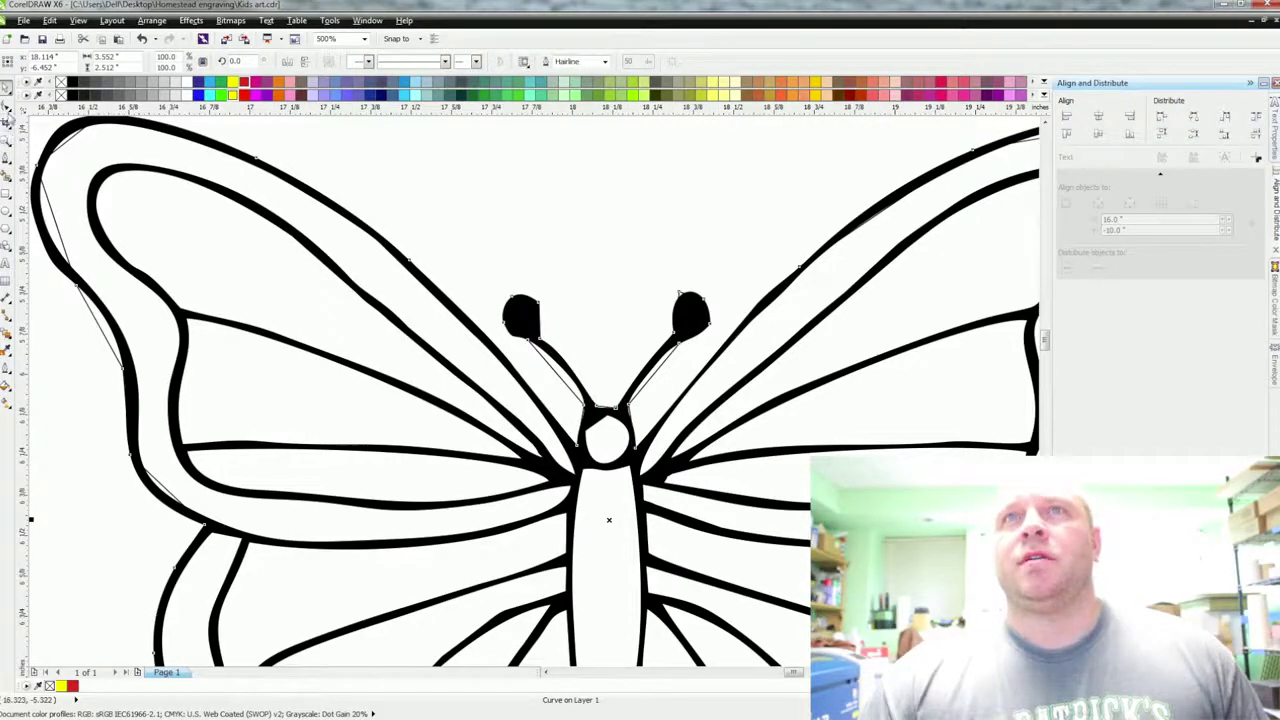
{"action": "left_click", "coordinate": [7, 110]}
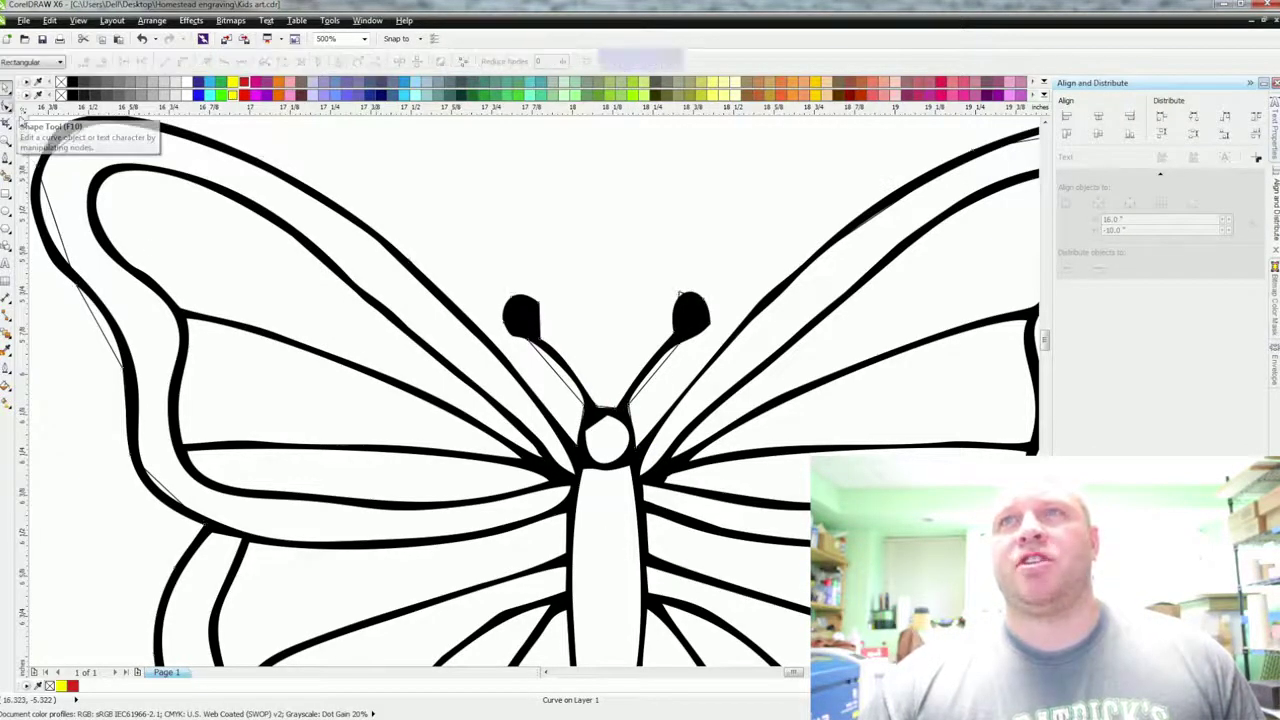
{"action": "scroll", "coordinate": [500, 305], "scroll_direction": "up", "scroll_amount": 1}
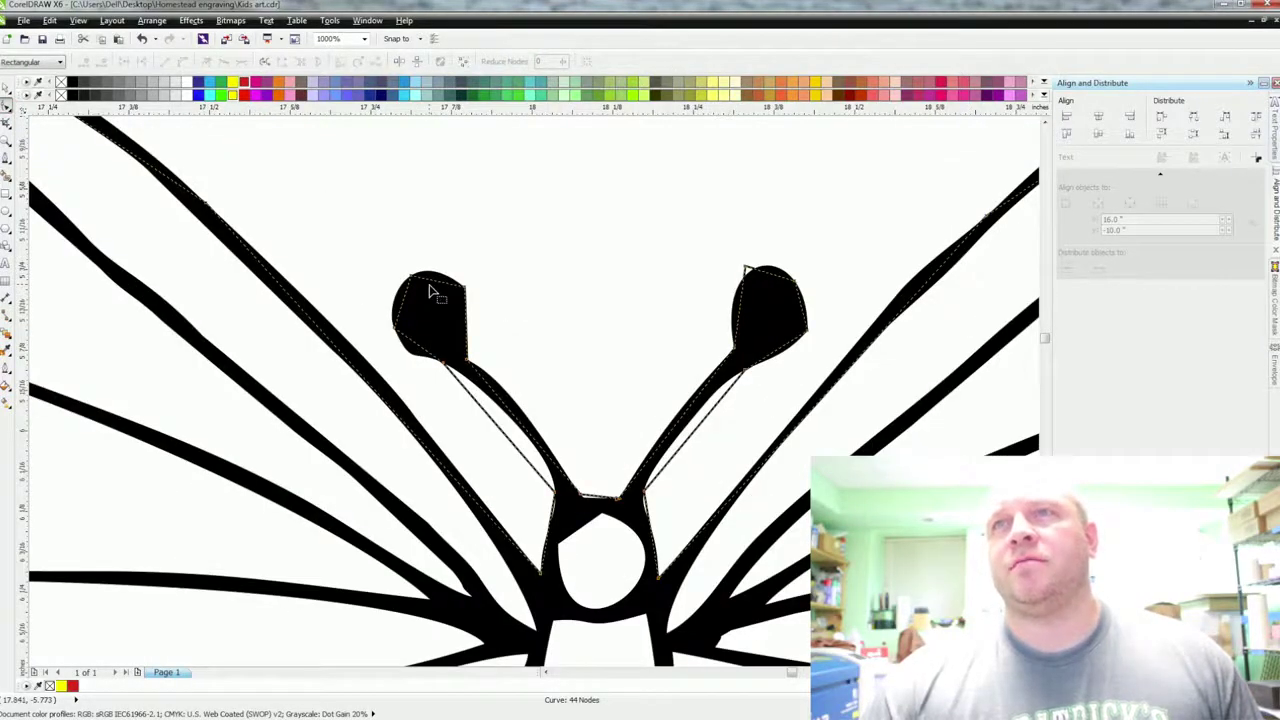
{"action": "scroll", "coordinate": [430, 291], "scroll_direction": "down", "scroll_amount": 2}
{"action": "left_click_drag", "start_coordinate": [142, 157], "coordinate": [835, 613]}
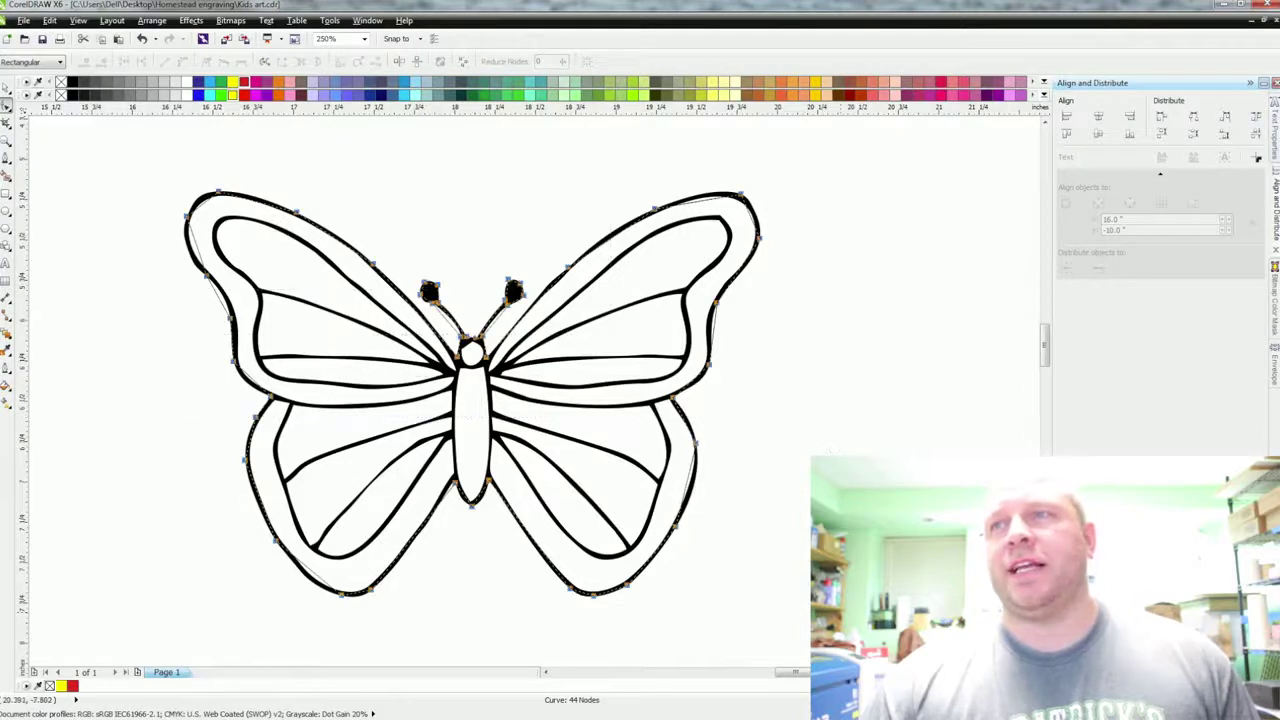
{"action": "right_click", "coordinate": [596, 600]}
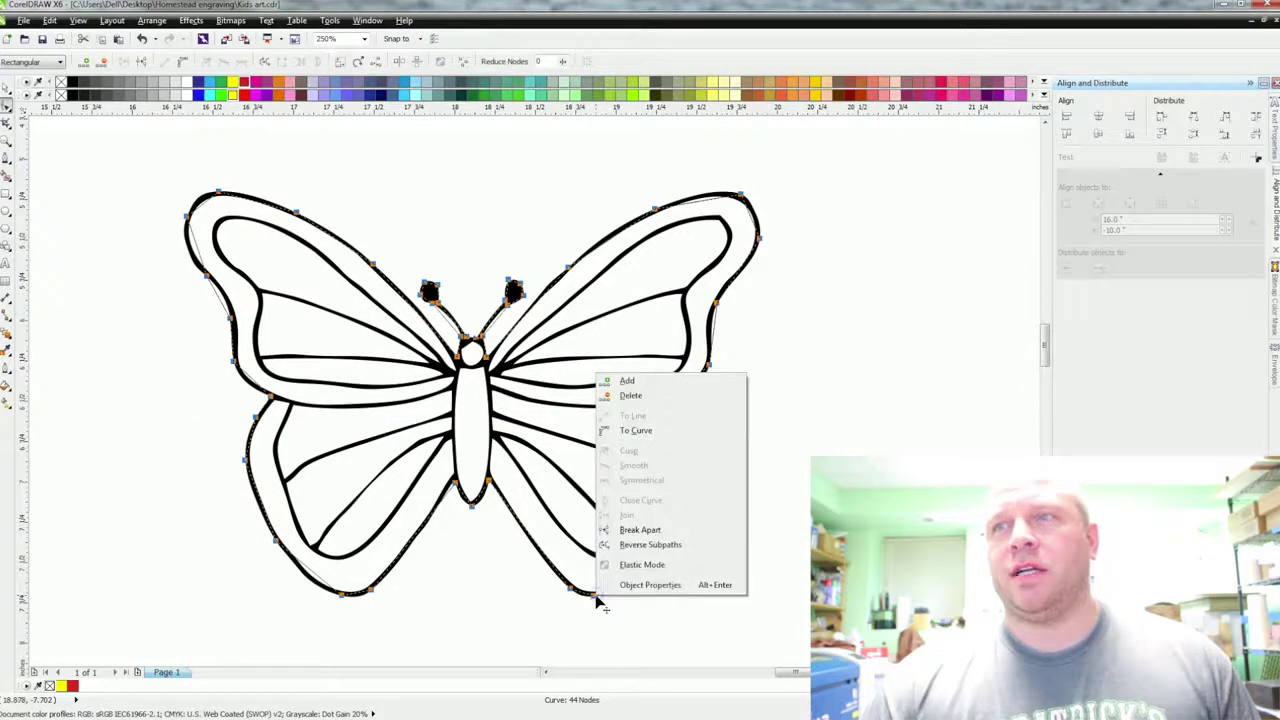
{"action": "left_click", "coordinate": [635, 433]}
Bend the outline segments around the left antenna's tip to follow its rounded black edge.
{"action": "scroll", "coordinate": [400, 287], "scroll_direction": "up", "scroll_amount": 2}
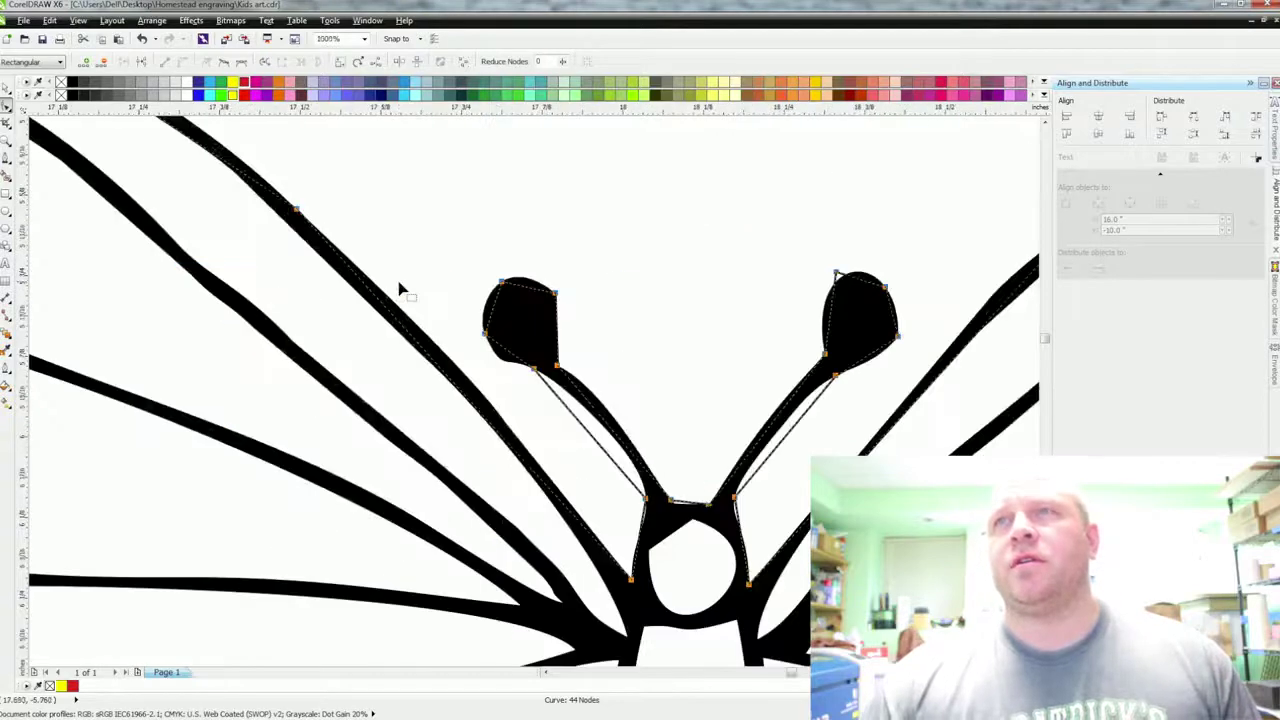
{"action": "scroll", "coordinate": [532, 300], "scroll_direction": "up", "scroll_amount": 2}
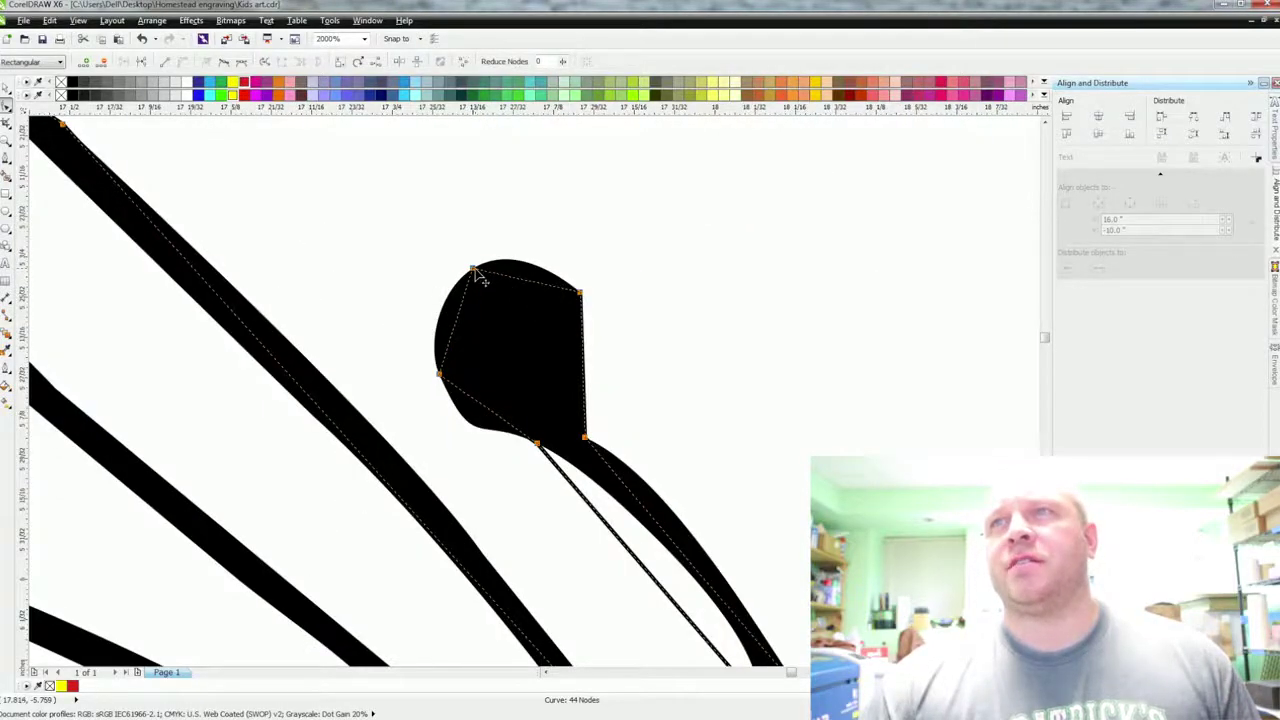
{"action": "left_click", "coordinate": [531, 280]}
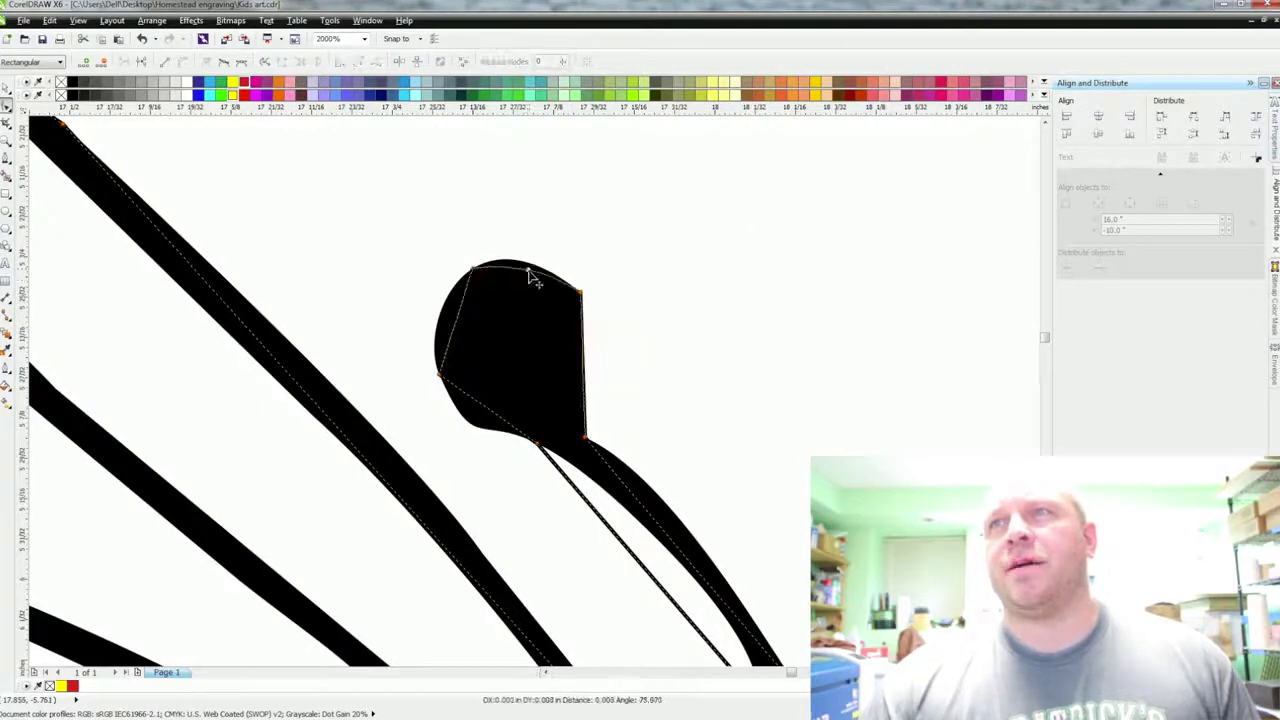
{"action": "left_click_drag", "start_coordinate": [455, 321], "coordinate": [438, 308]}
{"action": "left_click_drag", "start_coordinate": [479, 410], "coordinate": [472, 430]}
Bend the segments along both sides of the left antenna's stem and adjust the outline at the top of the head.
{"action": "left_click_drag", "start_coordinate": [618, 542], "coordinate": [557, 456]}
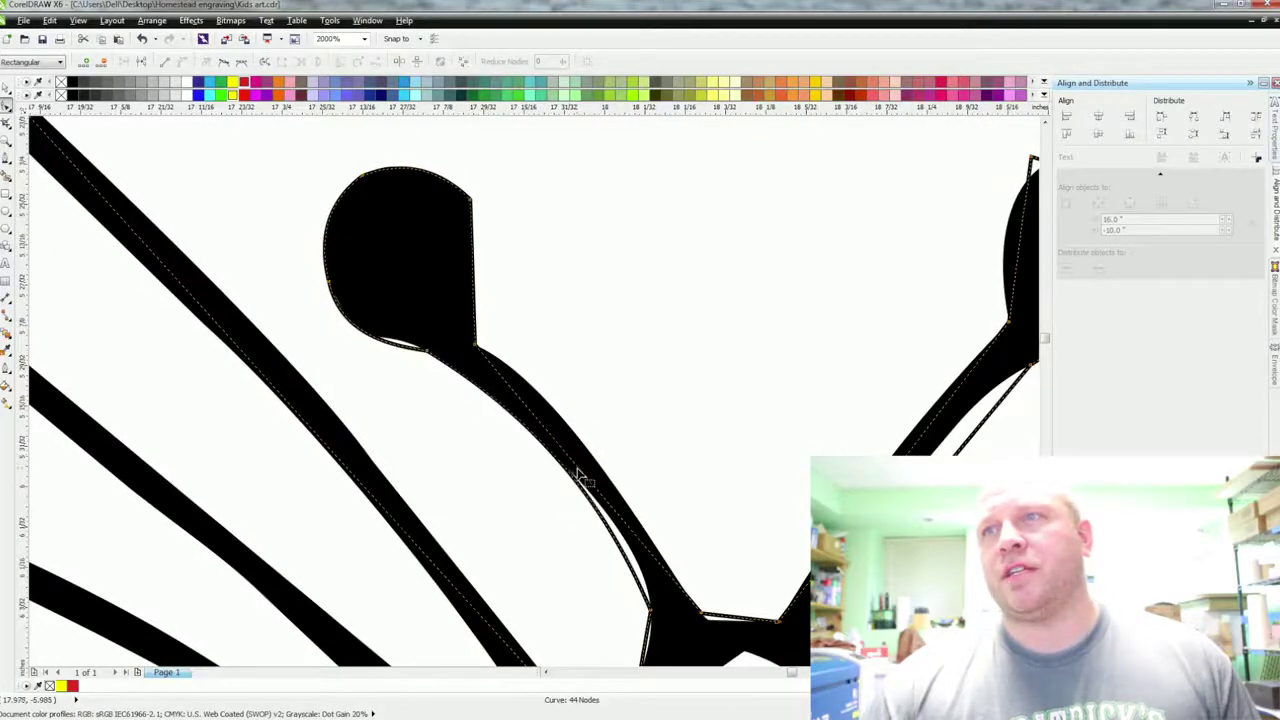
{"action": "left_click_drag", "start_coordinate": [577, 470], "coordinate": [573, 431]}
{"action": "left_click_drag", "start_coordinate": [710, 478], "coordinate": [573, 409]}
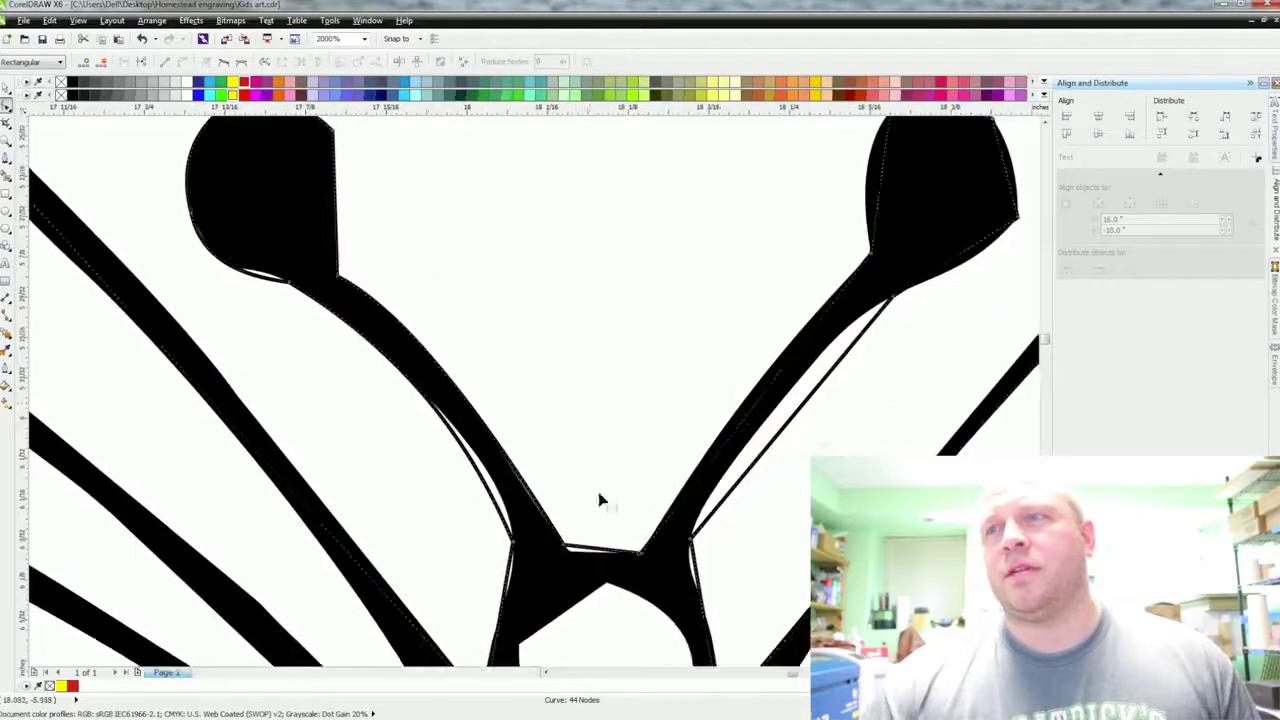
{"action": "left_click_drag", "start_coordinate": [565, 545], "coordinate": [580, 551]}
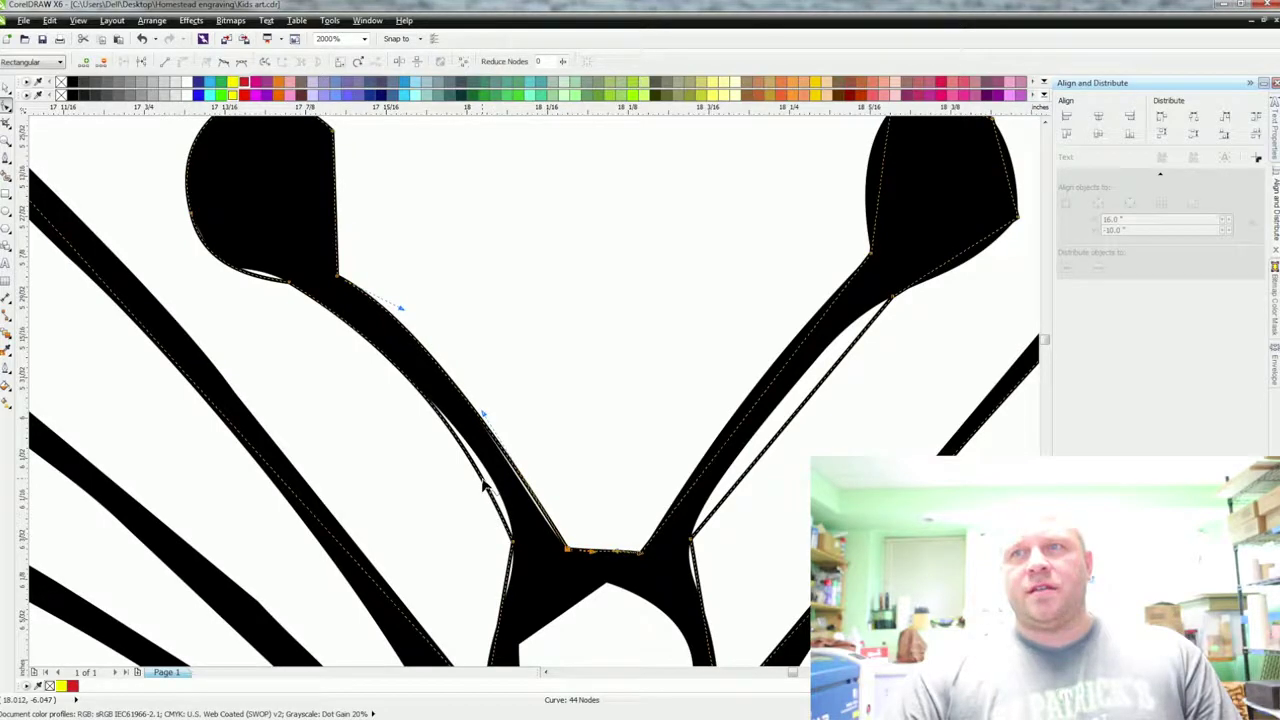
Curve the outline segments along the right antenna's stem and tip, and move the tip's stray upper node onto the black edge.
{"action": "left_click_drag", "start_coordinate": [603, 560], "coordinate": [434, 556]}
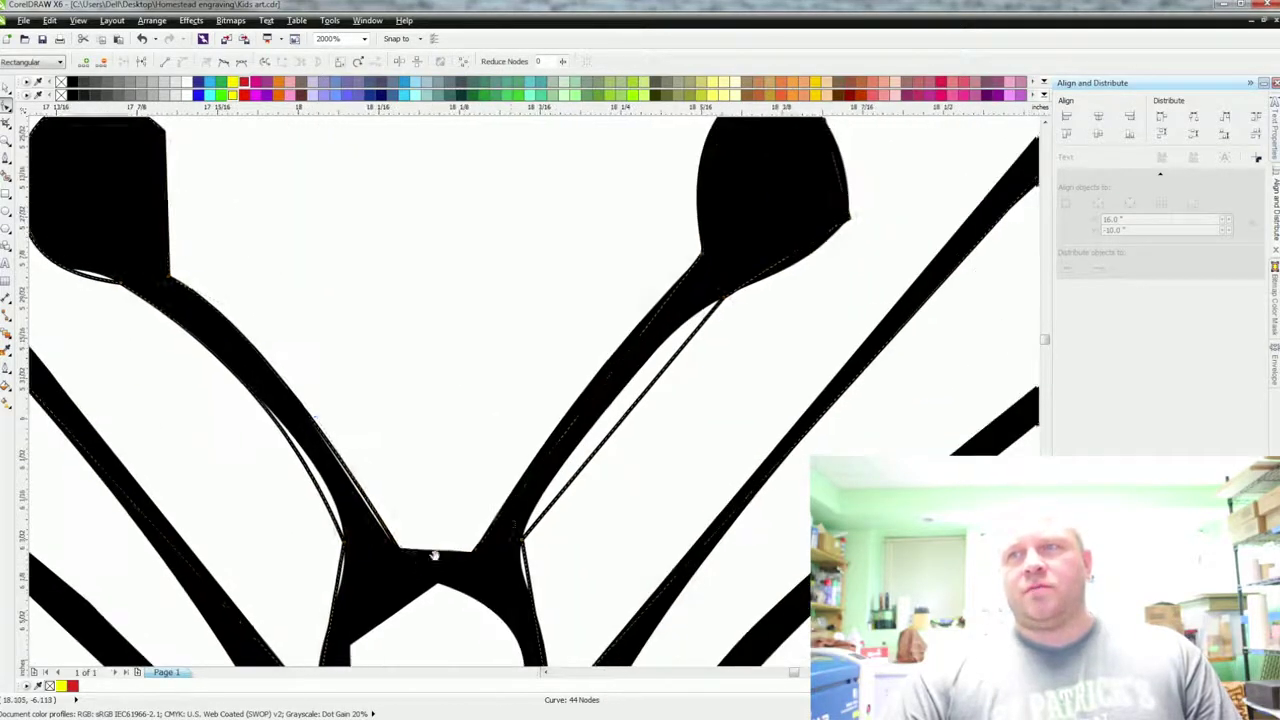
{"action": "left_click_drag", "start_coordinate": [573, 430], "coordinate": [562, 413]}
{"action": "left_click_drag", "start_coordinate": [730, 239], "coordinate": [650, 455]}
{"action": "mouse_move", "coordinate": [641, 392]}
{"action": "left_mouse_down"}
{"action": "mouse_move", "coordinate": [651, 380]}
{"action": "mouse_move", "coordinate": [626, 386]}
{"action": "left_mouse_up"}
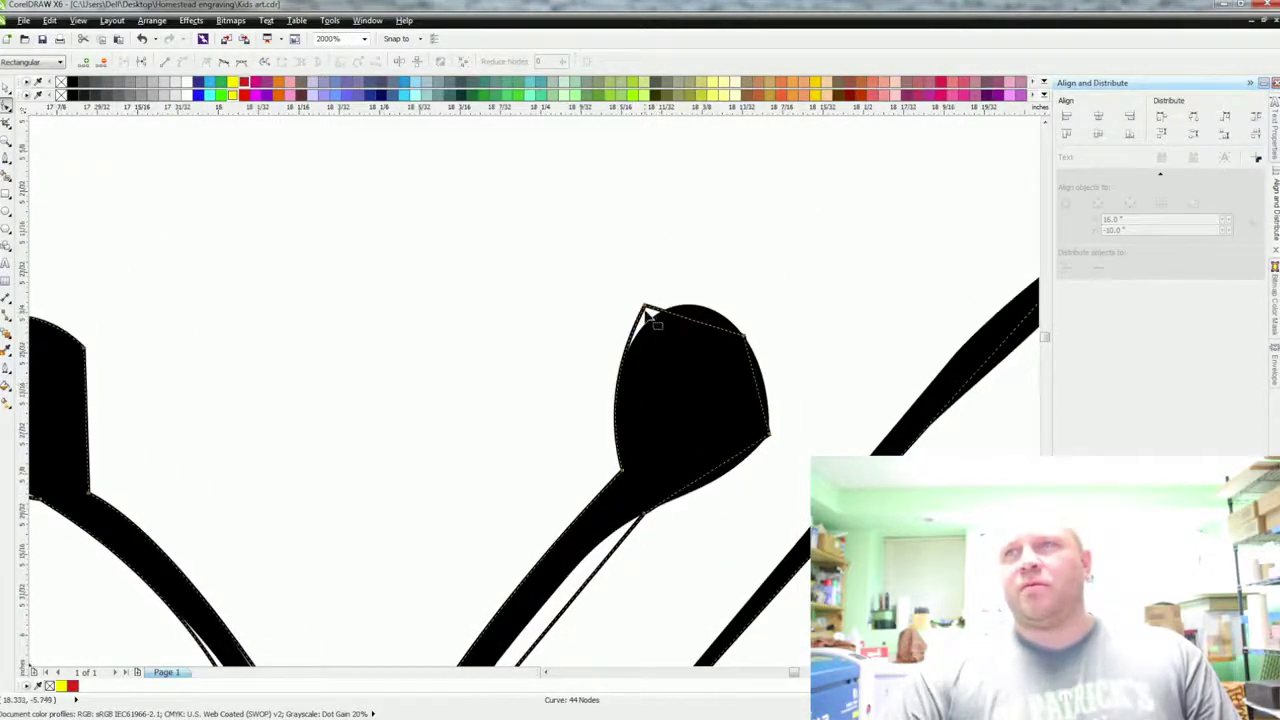
{"action": "left_click_drag", "start_coordinate": [648, 309], "coordinate": [656, 317]}
{"action": "left_click_drag", "start_coordinate": [625, 390], "coordinate": [621, 371]}
{"action": "left_click_drag", "start_coordinate": [705, 328], "coordinate": [709, 307]}
{"action": "scroll", "coordinate": [709, 307], "scroll_direction": "down", "scroll_amount": 1}
{"action": "scroll", "coordinate": [651, 405], "scroll_direction": "up", "scroll_amount": 1}
{"action": "left_click_drag", "start_coordinate": [672, 407], "coordinate": [651, 405]}
Fit the traced outline to the outer edge of the upper right wing by bending its segments.
{"action": "scroll", "coordinate": [651, 405], "scroll_direction": "down", "scroll_amount": 1}
{"action": "scroll", "coordinate": [585, 450], "scroll_direction": "up", "scroll_amount": 1}
{"action": "left_click_drag", "start_coordinate": [582, 454], "coordinate": [585, 447]}
{"action": "scroll", "coordinate": [585, 447], "scroll_direction": "down", "scroll_amount": 3}
{"action": "scroll", "coordinate": [666, 376], "scroll_direction": "up", "scroll_amount": 2}
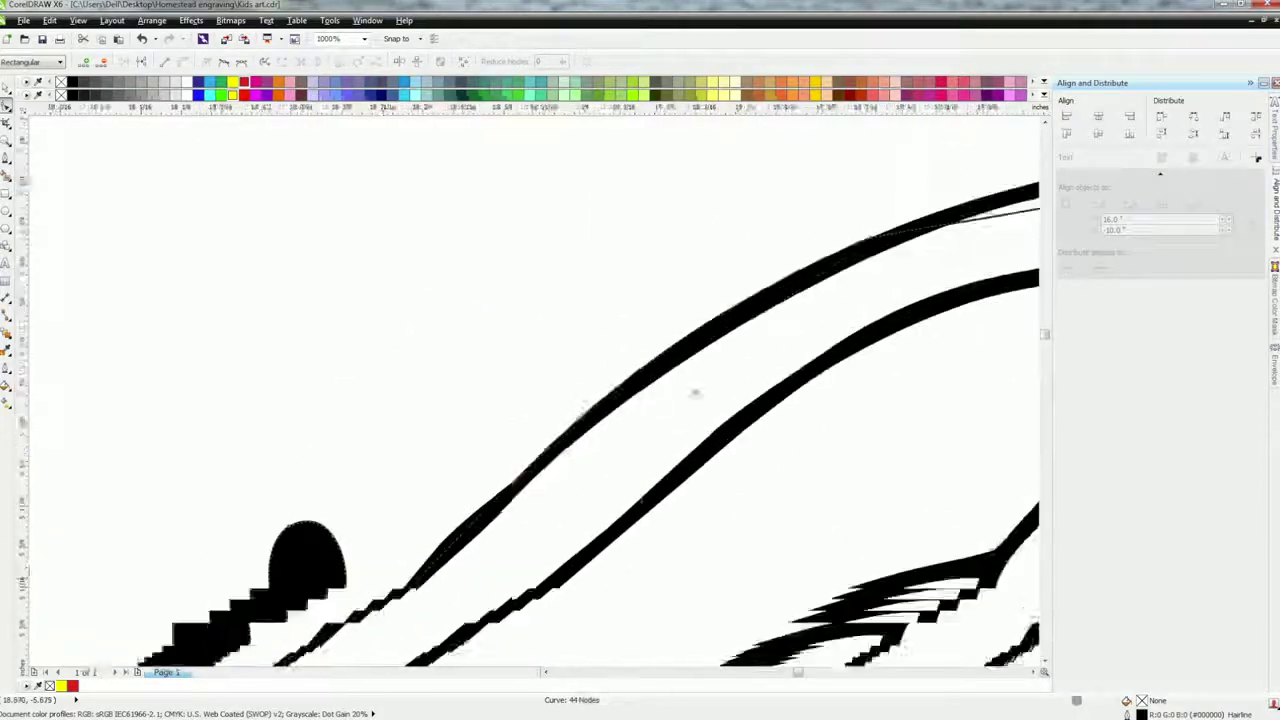
{"action": "scroll", "coordinate": [694, 394], "scroll_direction": "down", "scroll_amount": 2}
{"action": "scroll", "coordinate": [904, 296], "scroll_direction": "up", "scroll_amount": 2}
{"action": "scroll", "coordinate": [606, 571], "scroll_direction": "down", "scroll_amount": 2}
{"action": "scroll", "coordinate": [639, 640], "scroll_direction": "up", "scroll_amount": 2}
Bend the traced segments along the remaining wing edges, finishing at the upper left wing.
{"action": "left_click_drag", "start_coordinate": [463, 294], "coordinate": [457, 291]}
{"action": "scroll", "coordinate": [457, 291], "scroll_direction": "down", "scroll_amount": 2}
{"action": "left_click_drag", "start_coordinate": [553, 398], "coordinate": [994, 186]}
{"action": "mouse_move", "coordinate": [490, 568]}
{"action": "left_mouse_down"}
{"action": "mouse_move", "coordinate": [496, 587]}
{"action": "mouse_move", "coordinate": [491, 571]}
{"action": "left_mouse_up"}
{"action": "mouse_move", "coordinate": [496, 329]}
{"action": "left_mouse_down"}
{"action": "mouse_move", "coordinate": [503, 463]}
{"action": "mouse_move", "coordinate": [604, 563]}
{"action": "mouse_move", "coordinate": [546, 237]}
{"action": "left_mouse_up"}
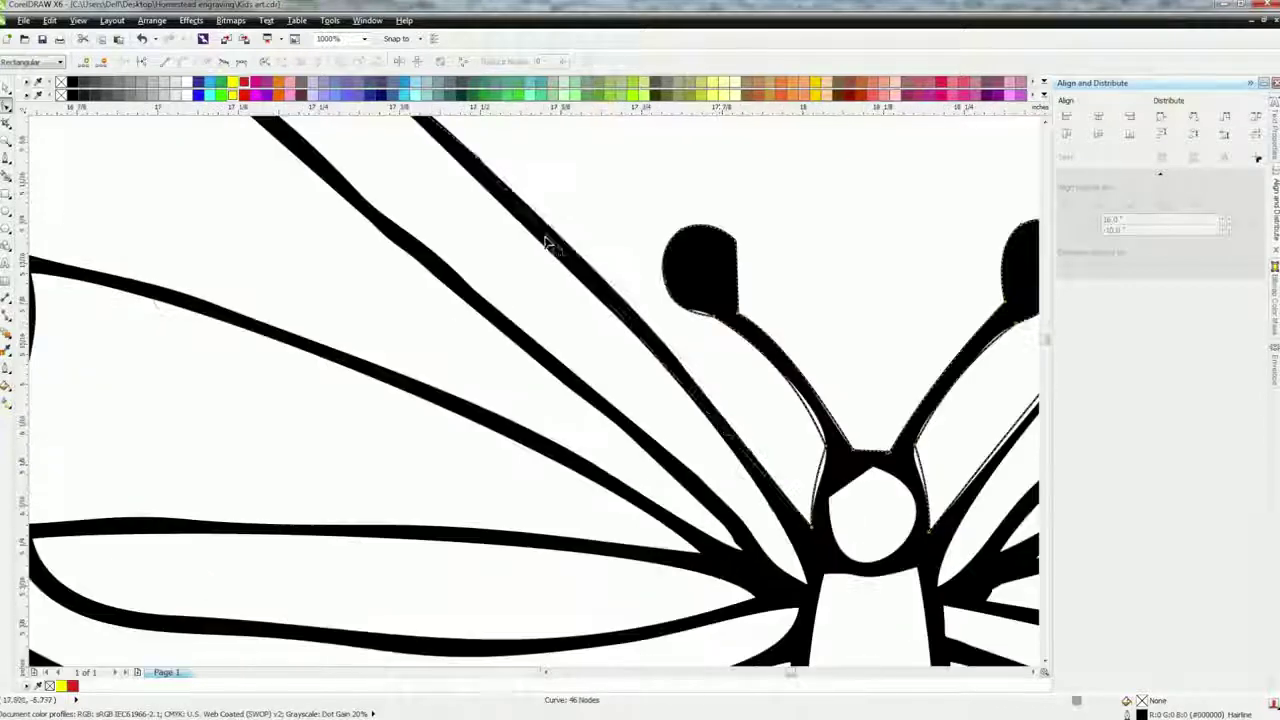
Set the line colour of the traced butterfly outline to red, leaving it without a fill.
{"action": "scroll", "coordinate": [692, 430], "scroll_direction": "down", "scroll_amount": 3}
{"action": "key", "text": "space"}
{"action": "left_click", "coordinate": [244, 94]}
{"action": "key", "text": "ctrl+z"}
{"action": "right_click", "coordinate": [244, 94]}
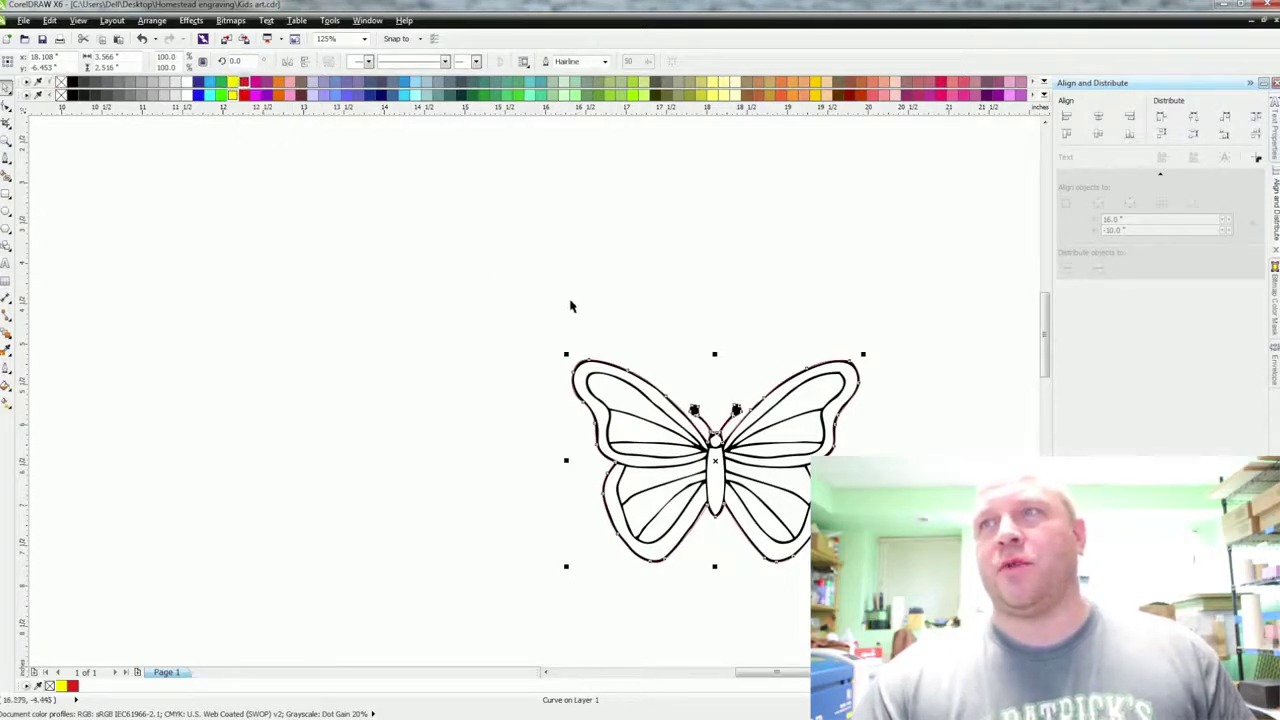
Group the butterfly artwork with its red outline and place the group on the left part of the page.
{"action": "scroll", "coordinate": [578, 356], "scroll_direction": "up", "scroll_amount": 2}
{"action": "scroll", "coordinate": [578, 356], "scroll_direction": "up", "scroll_amount": 2}
{"action": "scroll", "coordinate": [623, 388], "scroll_direction": "down", "scroll_amount": 6}
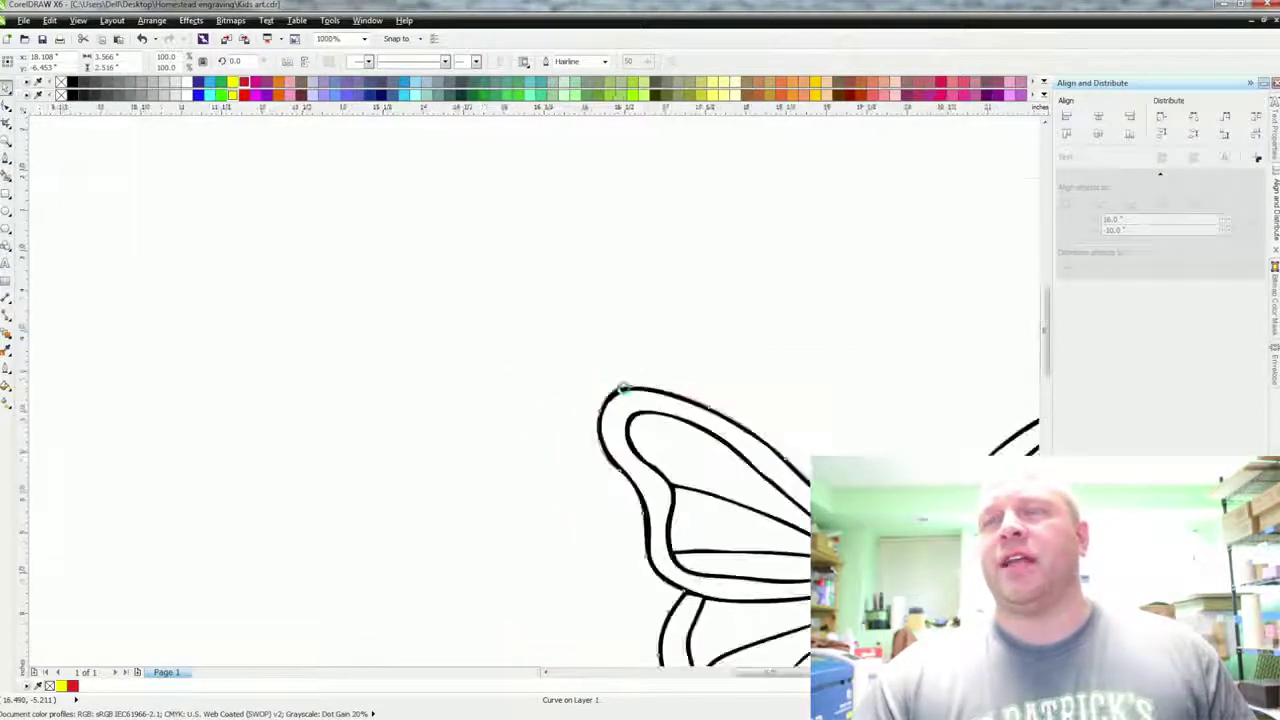
{"action": "left_click_drag", "start_coordinate": [756, 494], "coordinate": [552, 372]}
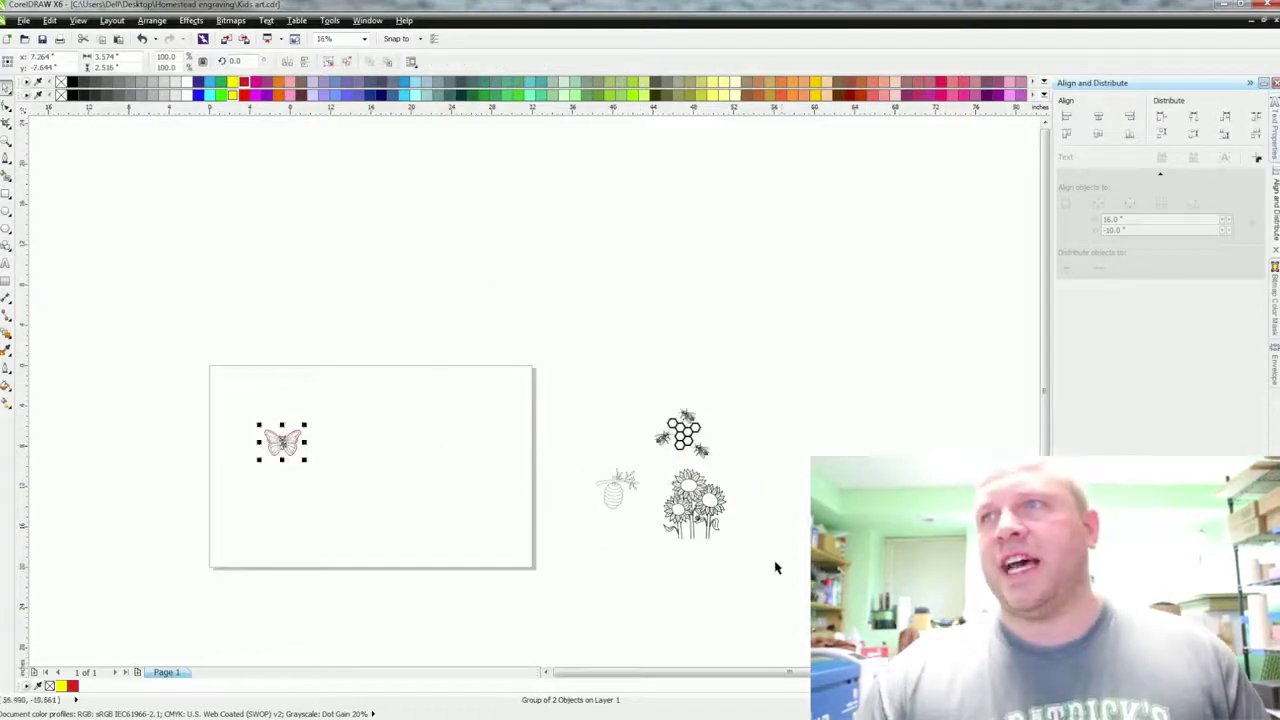
Move the honeycomb with bees, the beehive and the sunflowers together onto the page.
{"action": "left_click_drag", "start_coordinate": [777, 569], "coordinate": [560, 378]}
{"action": "left_click_drag", "start_coordinate": [703, 489], "coordinate": [440, 489]}
{"action": "scroll", "coordinate": [397, 489], "scroll_direction": "up", "scroll_amount": 2}
{"action": "left_click_drag", "start_coordinate": [648, 479], "coordinate": [700, 492]}
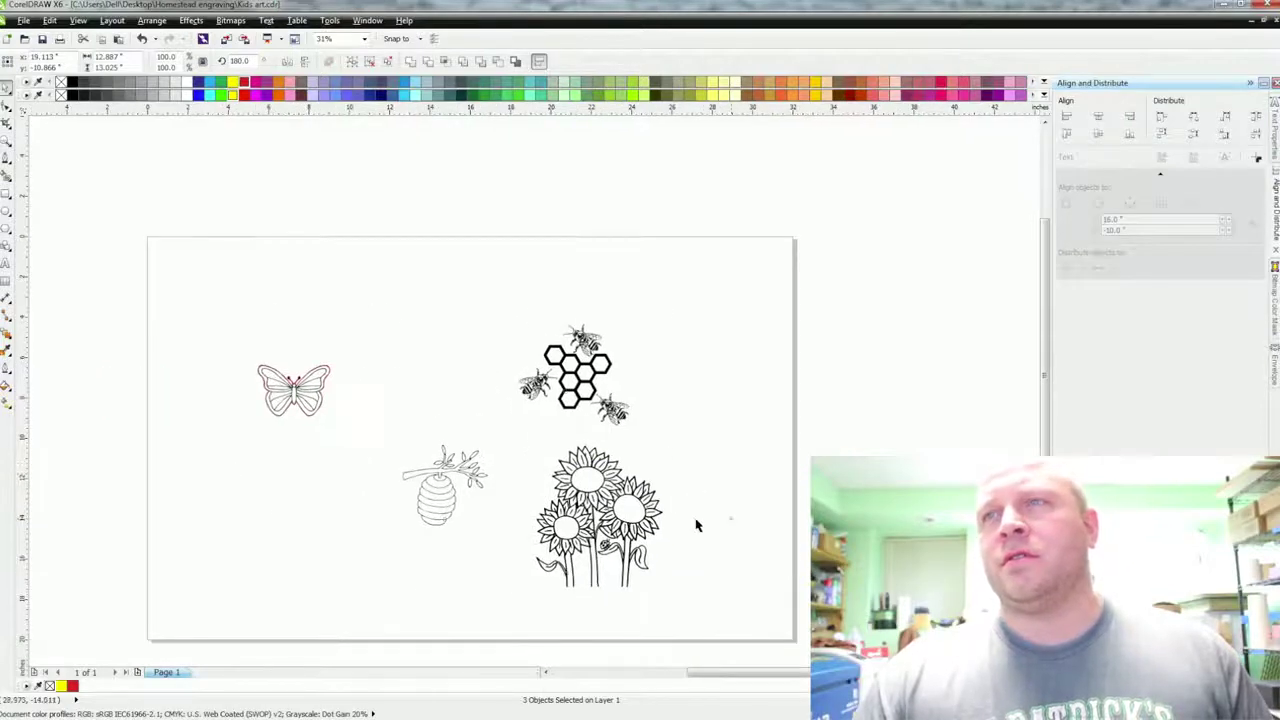
Move the sunflowers to the page's upper middle and shift the butterfly group further toward the page's left edge.
{"action": "left_click", "coordinate": [731, 522]}
{"action": "left_click", "coordinate": [611, 514]}
{"action": "left_click_drag", "start_coordinate": [606, 516], "coordinate": [417, 322]}
{"action": "left_click_drag", "start_coordinate": [339, 440], "coordinate": [211, 349]}
{"action": "left_click_drag", "start_coordinate": [312, 405], "coordinate": [272, 430]}
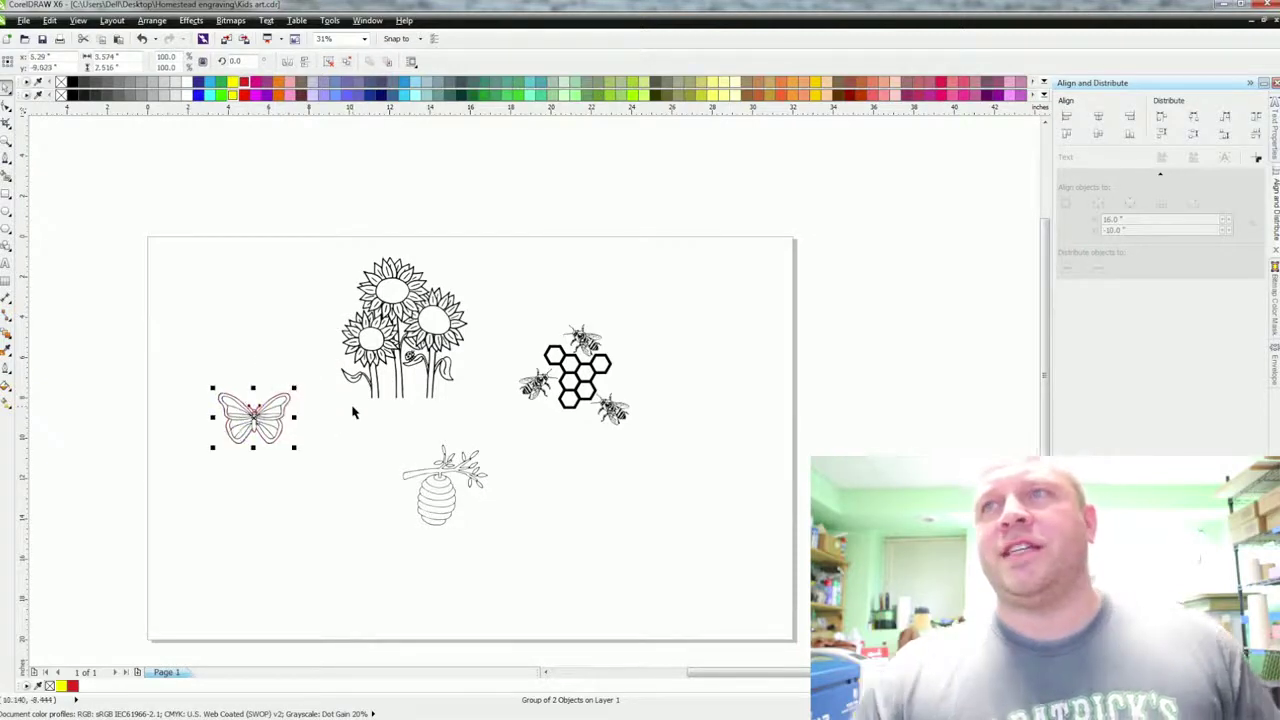
Examine the line art of the beehive and its branch up close.
{"action": "scroll", "coordinate": [350, 410], "scroll_direction": "up", "scroll_amount": 2}
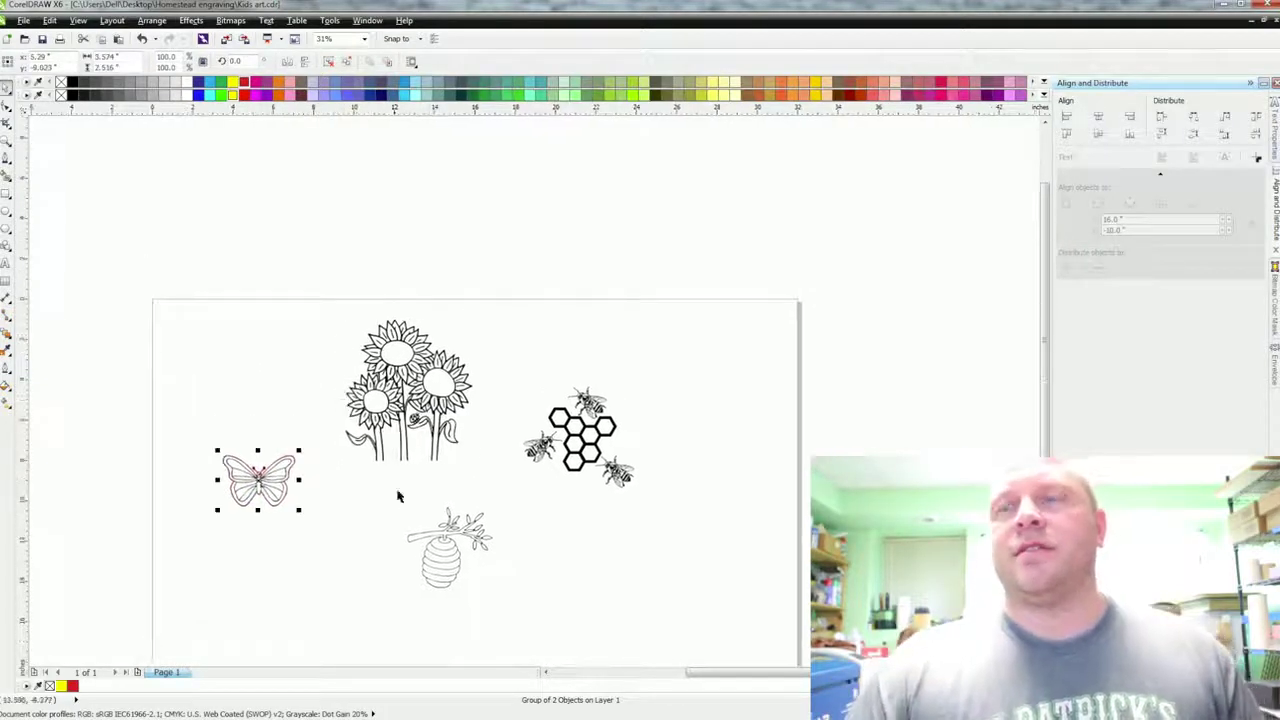
{"action": "scroll", "coordinate": [440, 586], "scroll_direction": "up", "scroll_amount": 2}
{"action": "left_click_drag", "start_coordinate": [208, 474], "coordinate": [470, 410]}
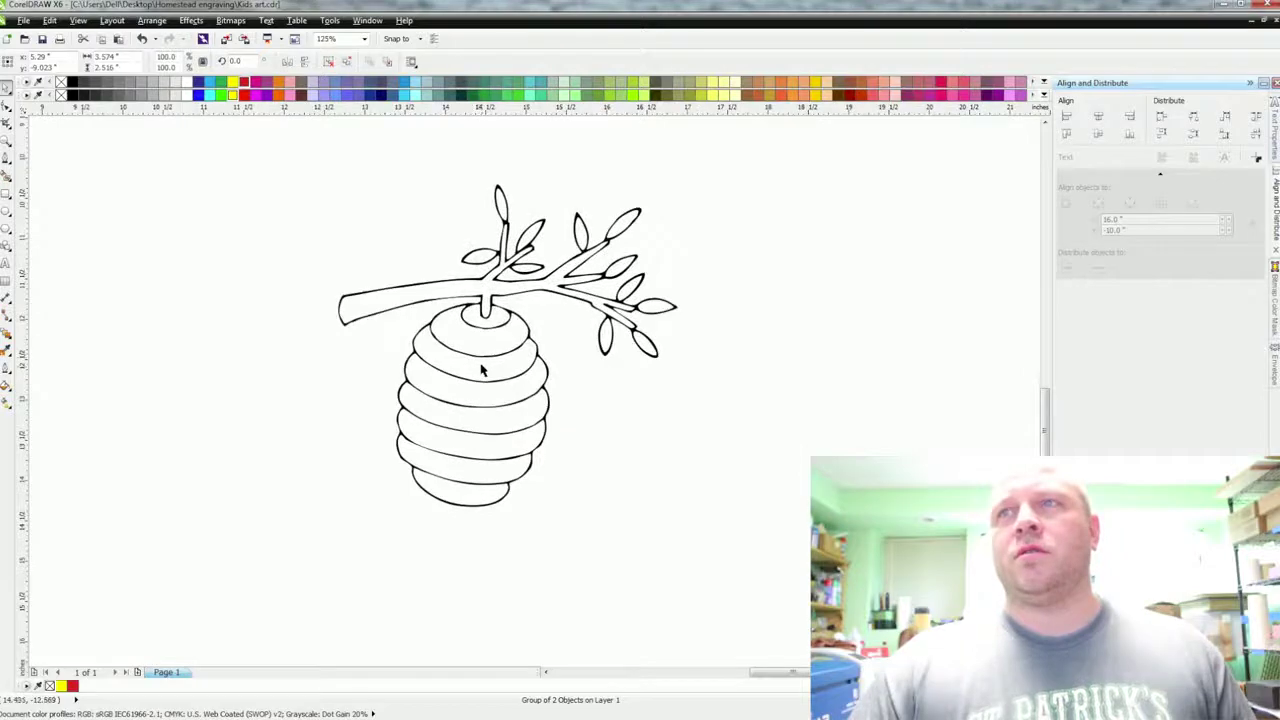
{"action": "left_click", "coordinate": [482, 363]}
{"action": "scroll", "coordinate": [486, 363], "scroll_direction": "up", "scroll_amount": 3}
{"action": "scroll", "coordinate": [408, 396], "scroll_direction": "down", "scroll_amount": 1}
{"action": "left_click_drag", "start_coordinate": [410, 395], "coordinate": [447, 502]}
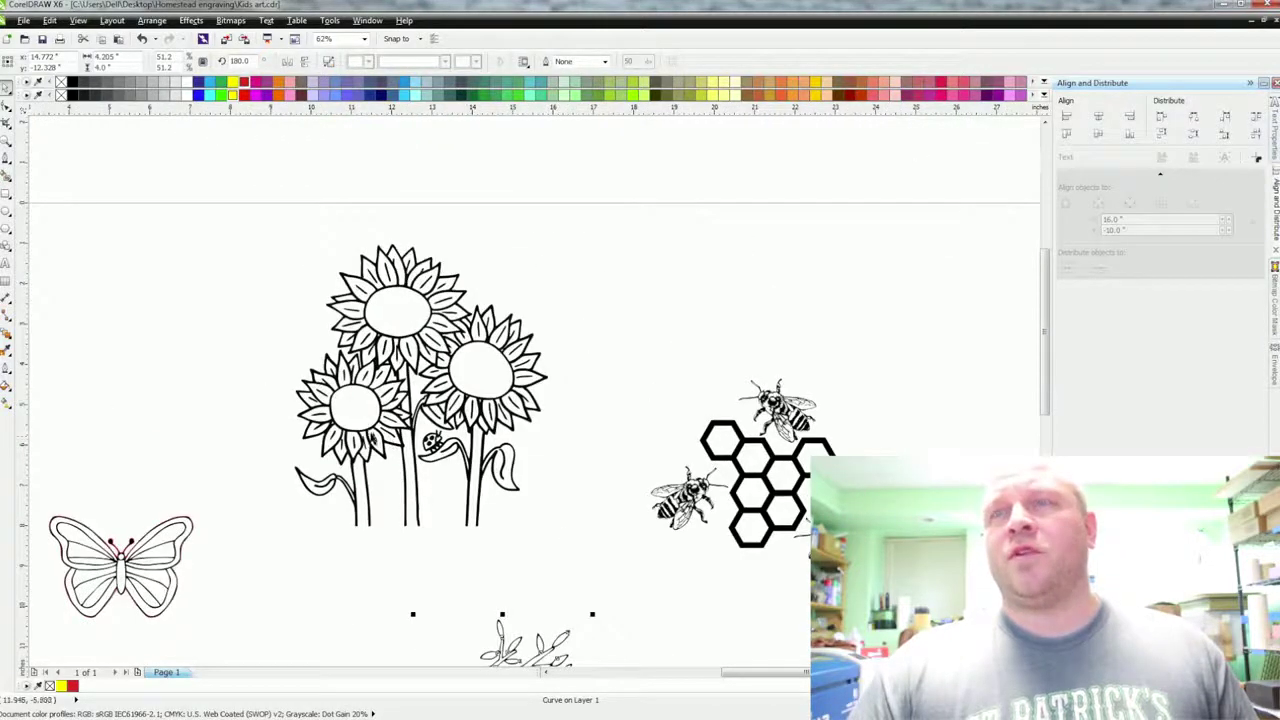
Draw a rectangle around the sunflowers and narrow it from both sides to about 6.5 by 7.55 inches.
{"action": "left_click", "coordinate": [5, 197]}
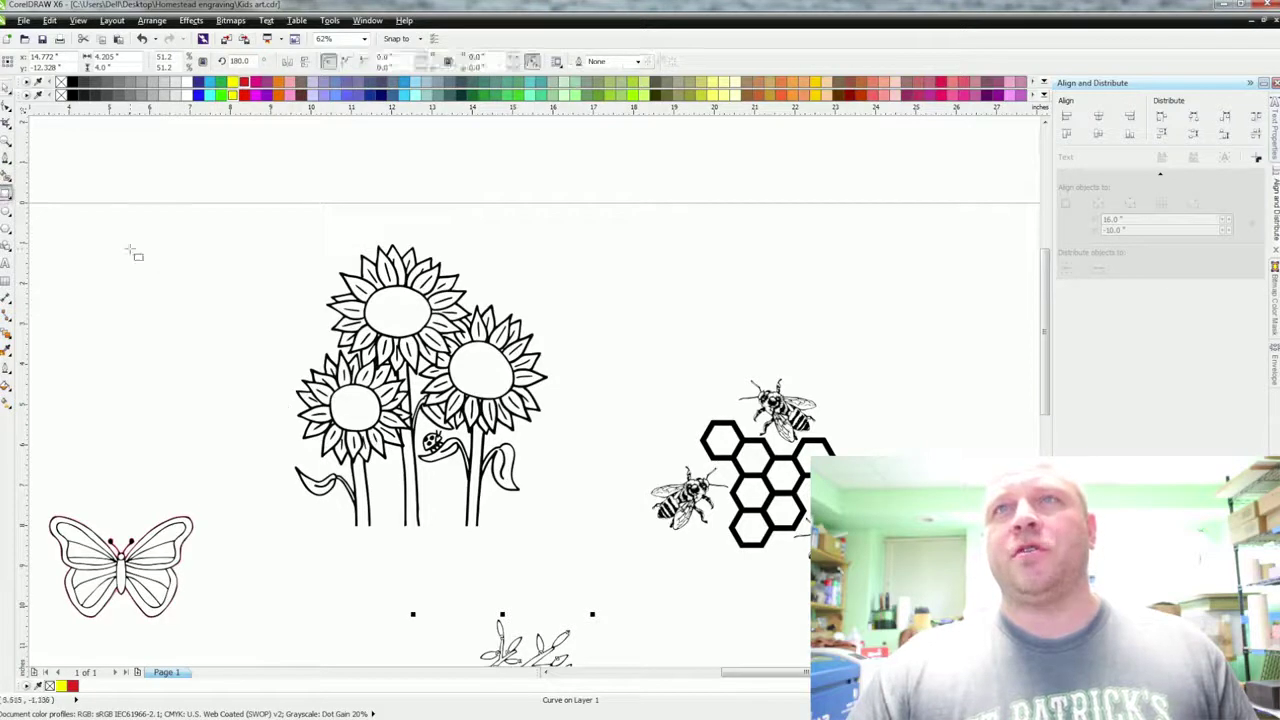
{"action": "left_click_drag", "start_coordinate": [259, 231], "coordinate": [581, 534]}
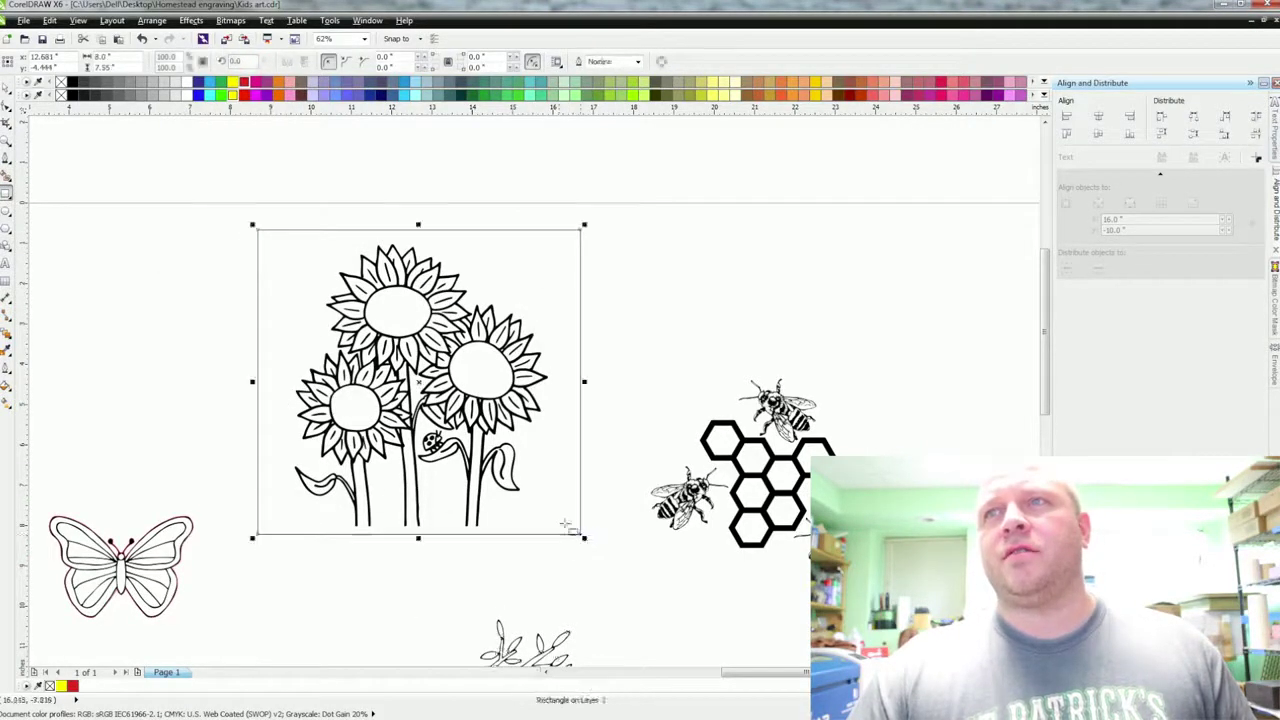
{"action": "left_click_drag", "start_coordinate": [583, 381], "coordinate": [552, 381]}
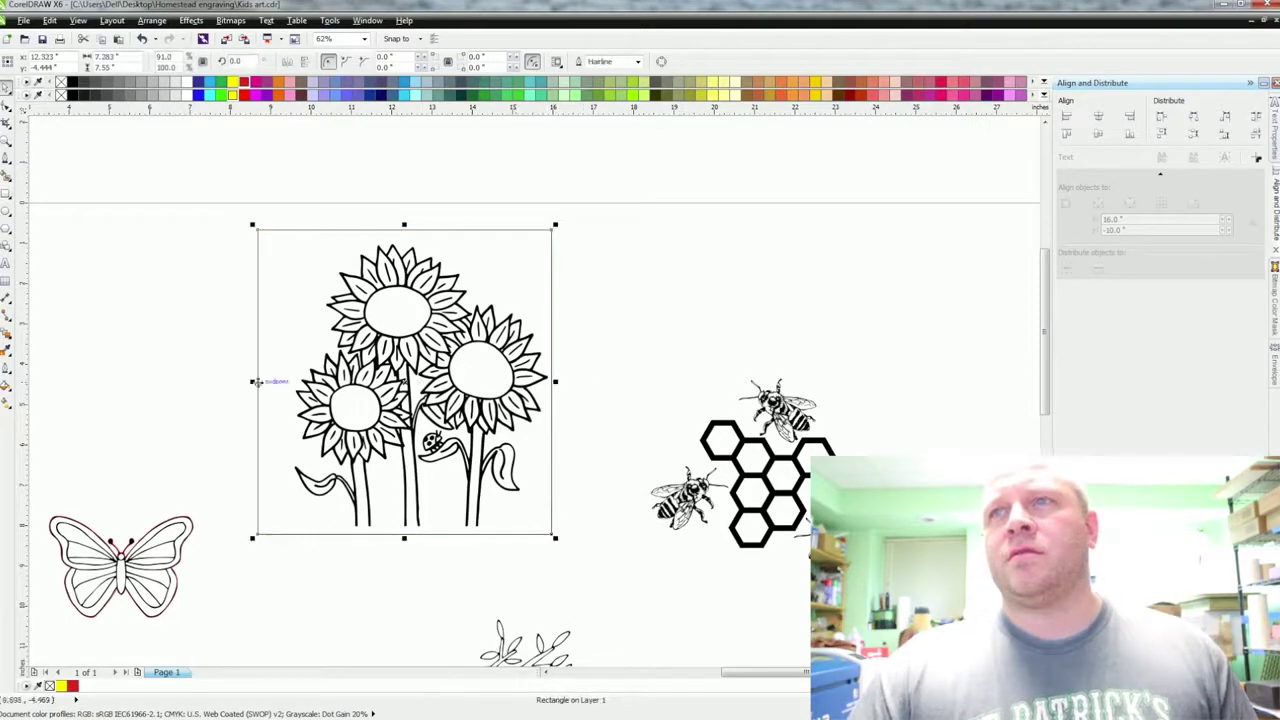
{"action": "left_click_drag", "start_coordinate": [254, 381], "coordinate": [286, 384]}
Round all corners of the sunflowers' rectangle to a radius of about 2.07 inches.
{"action": "left_click", "coordinate": [288, 231]}
{"action": "left_click", "coordinate": [7, 113]}
{"action": "left_click_drag", "start_coordinate": [288, 233], "coordinate": [299, 319]}
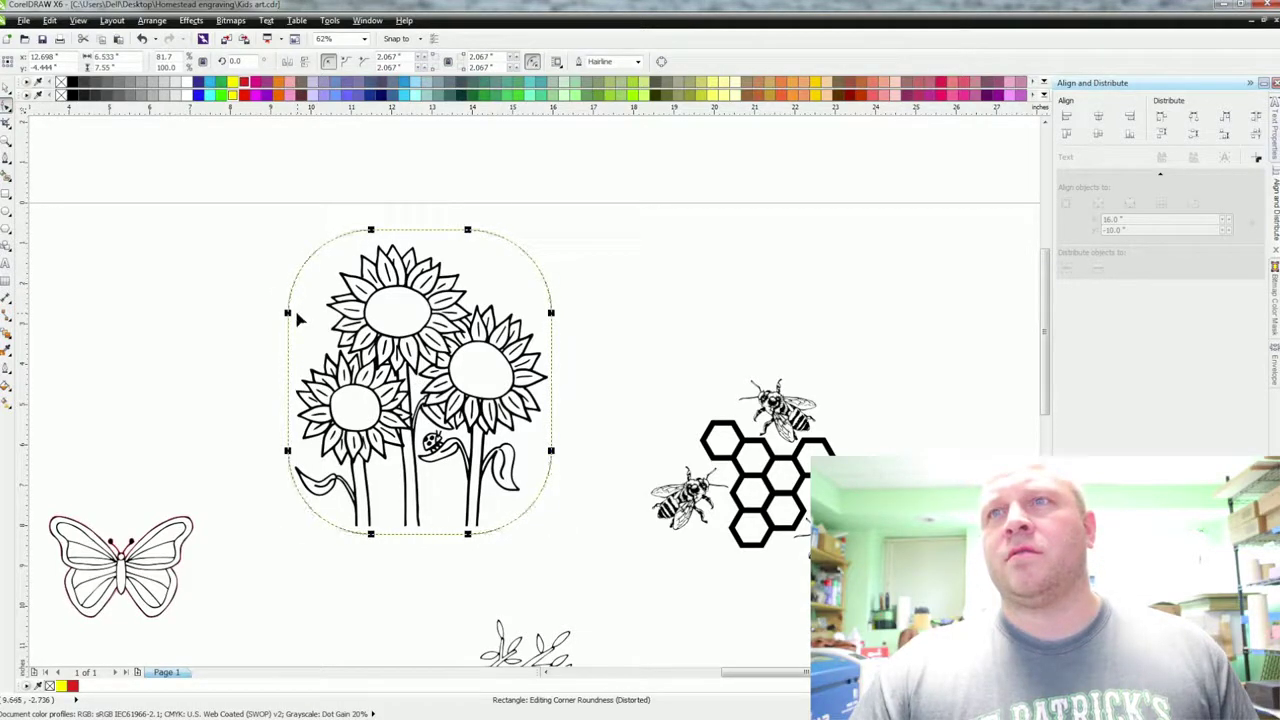
Centre the rounded rectangle on the sunflowers both horizontally and vertically.
{"action": "key", "text": "space"}
{"action": "left_click_drag", "start_coordinate": [231, 177], "coordinate": [603, 585]}
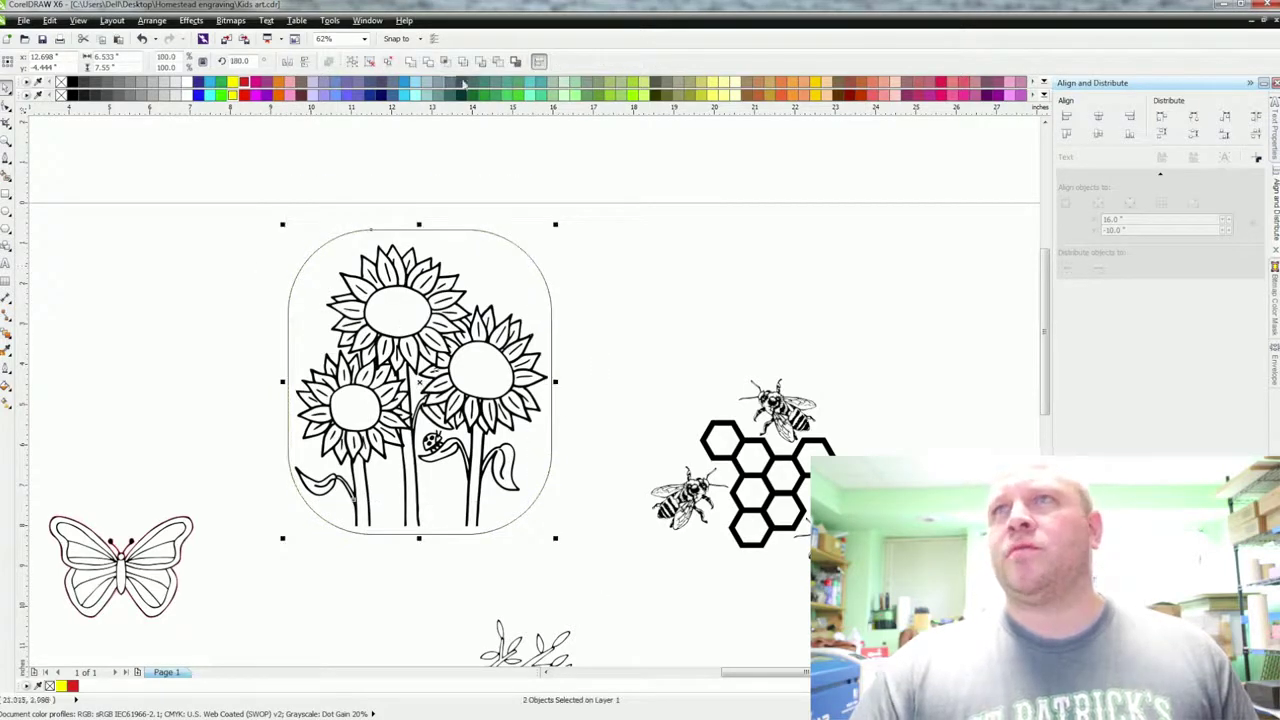
{"action": "left_click", "coordinate": [152, 21]}
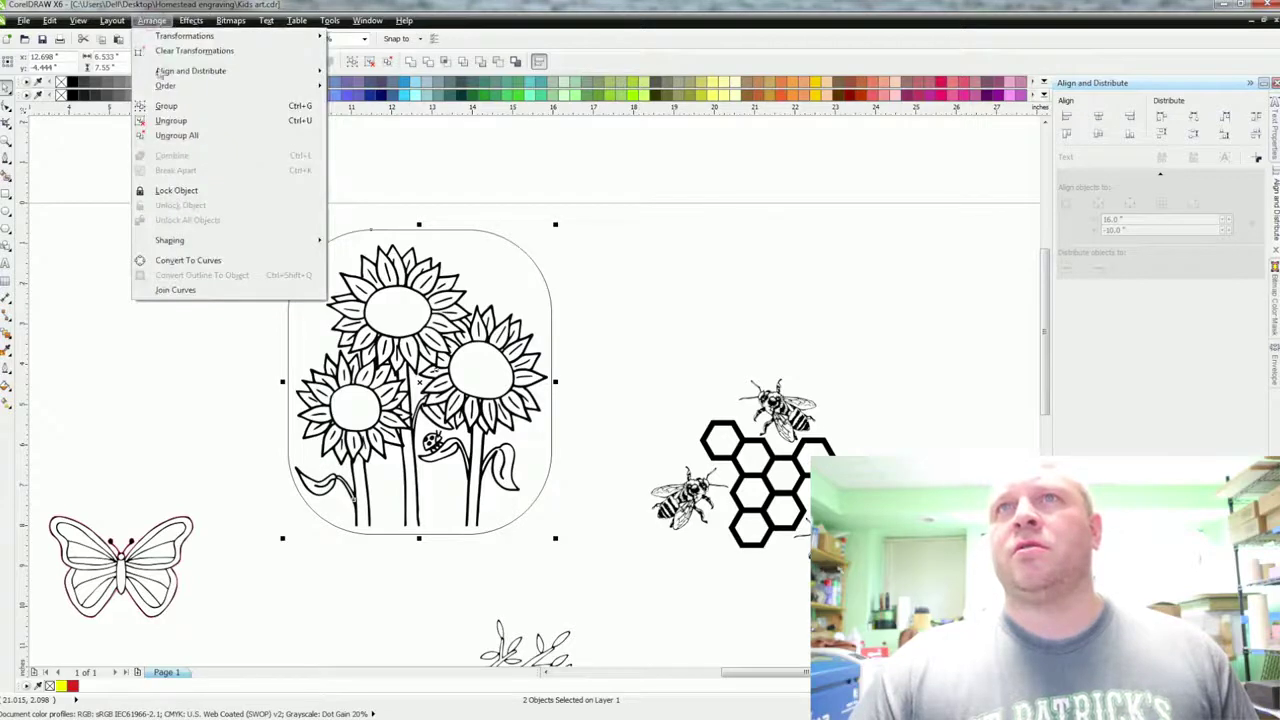
{"action": "mouse_move", "coordinate": [187, 72]}
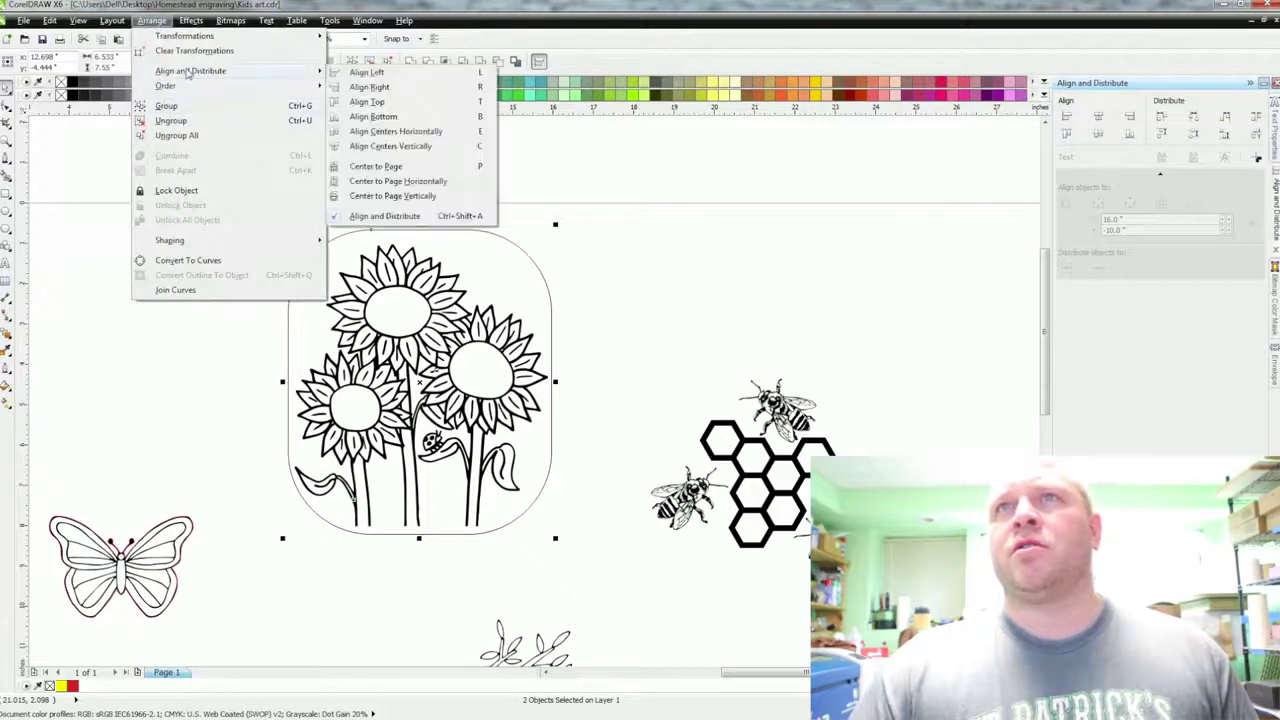
{"action": "left_click", "coordinate": [366, 73]}
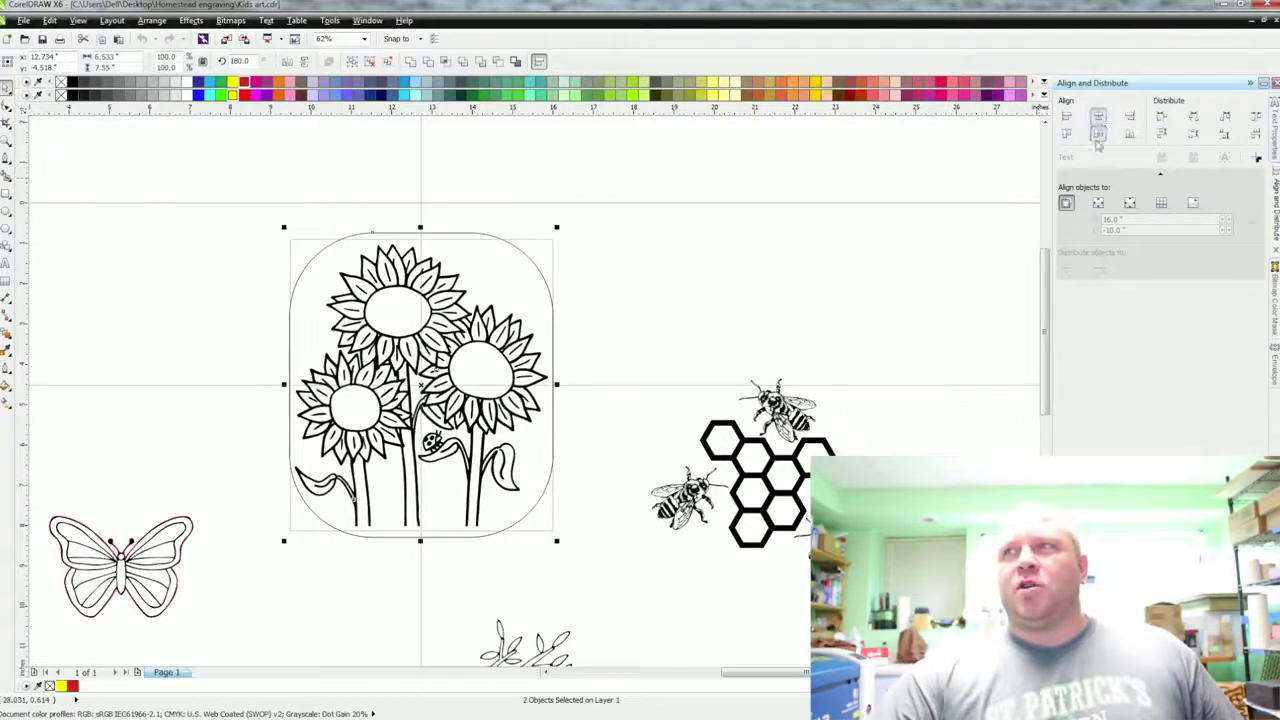
{"action": "left_click", "coordinate": [600, 334]}
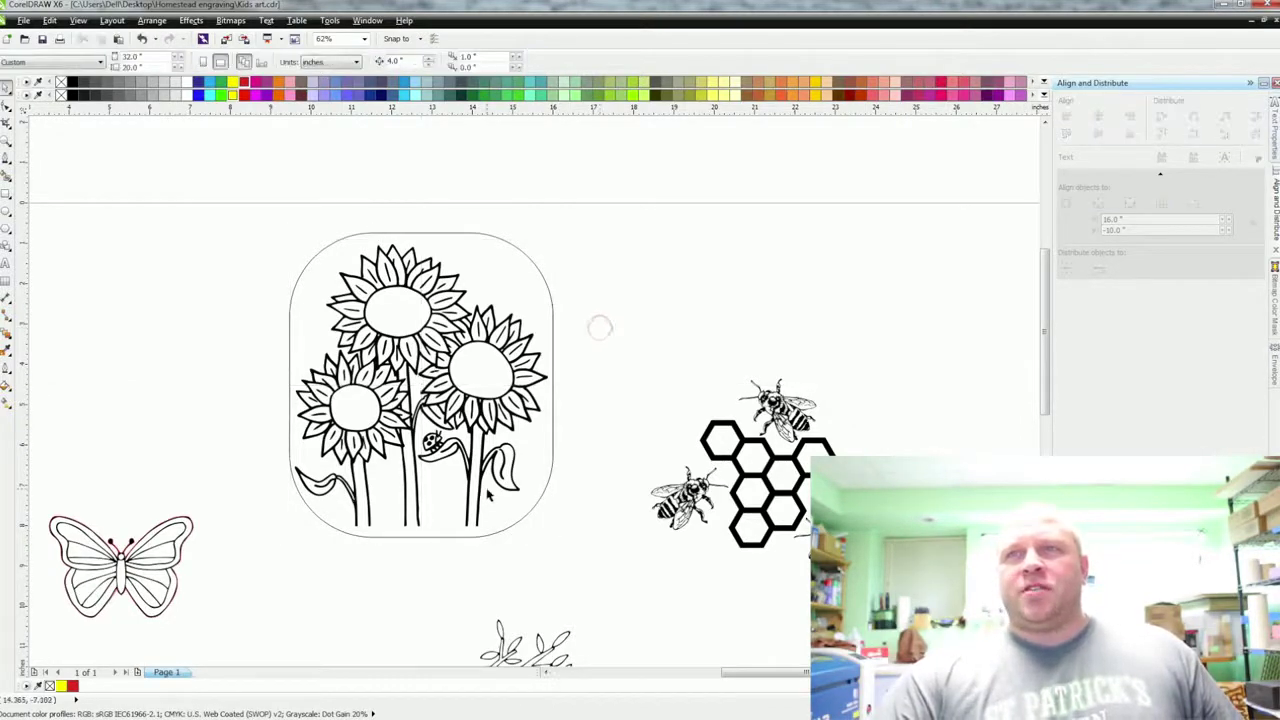
Set the outline colour of the rounded rectangle around the sunflowers to red.
{"action": "scroll", "coordinate": [600, 330], "scroll_direction": "down", "scroll_amount": 2}
{"action": "scroll", "coordinate": [650, 488], "scroll_direction": "right", "scroll_amount": 2}
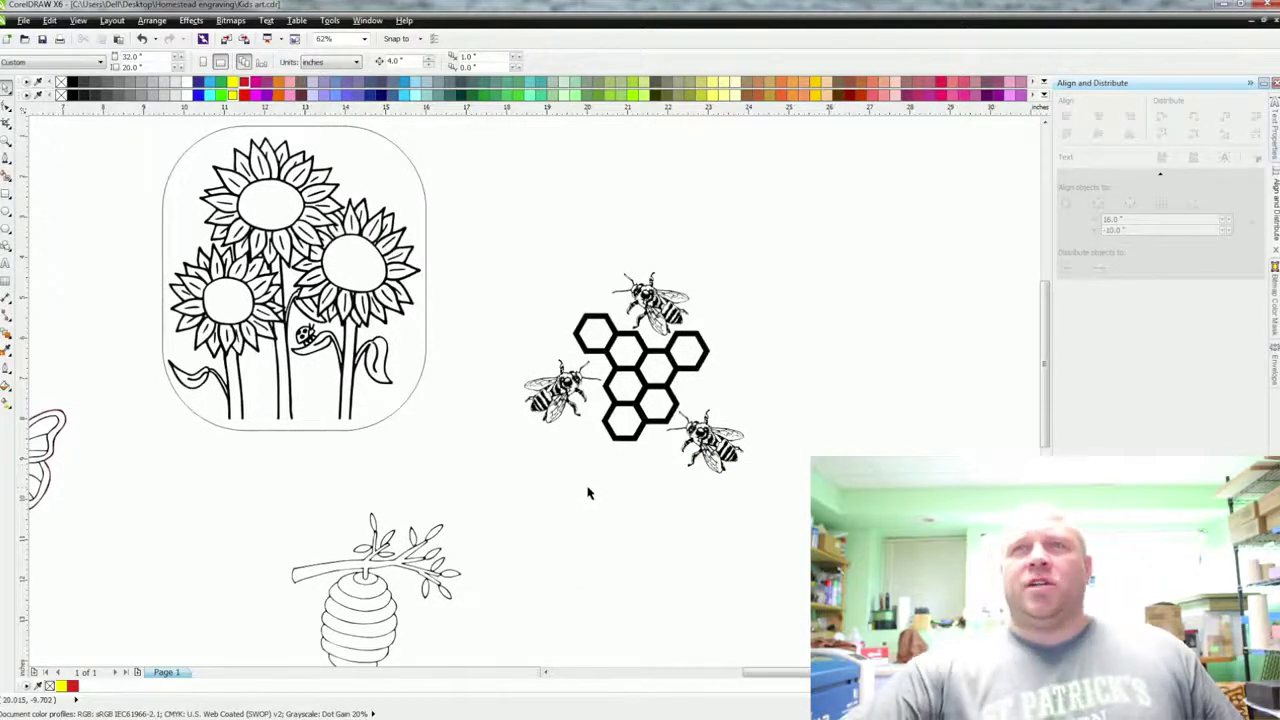
{"action": "left_click", "coordinate": [420, 388]}
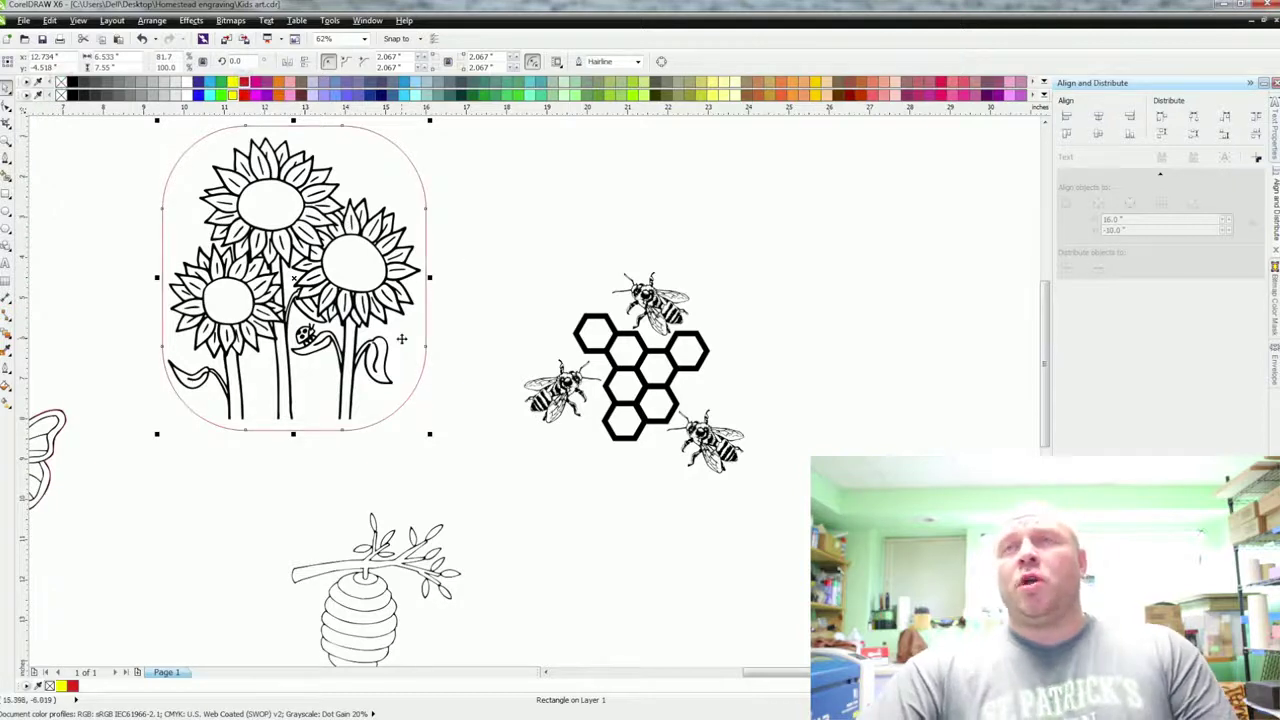
{"action": "left_click_drag", "start_coordinate": [650, 480], "coordinate": [697, 434]}
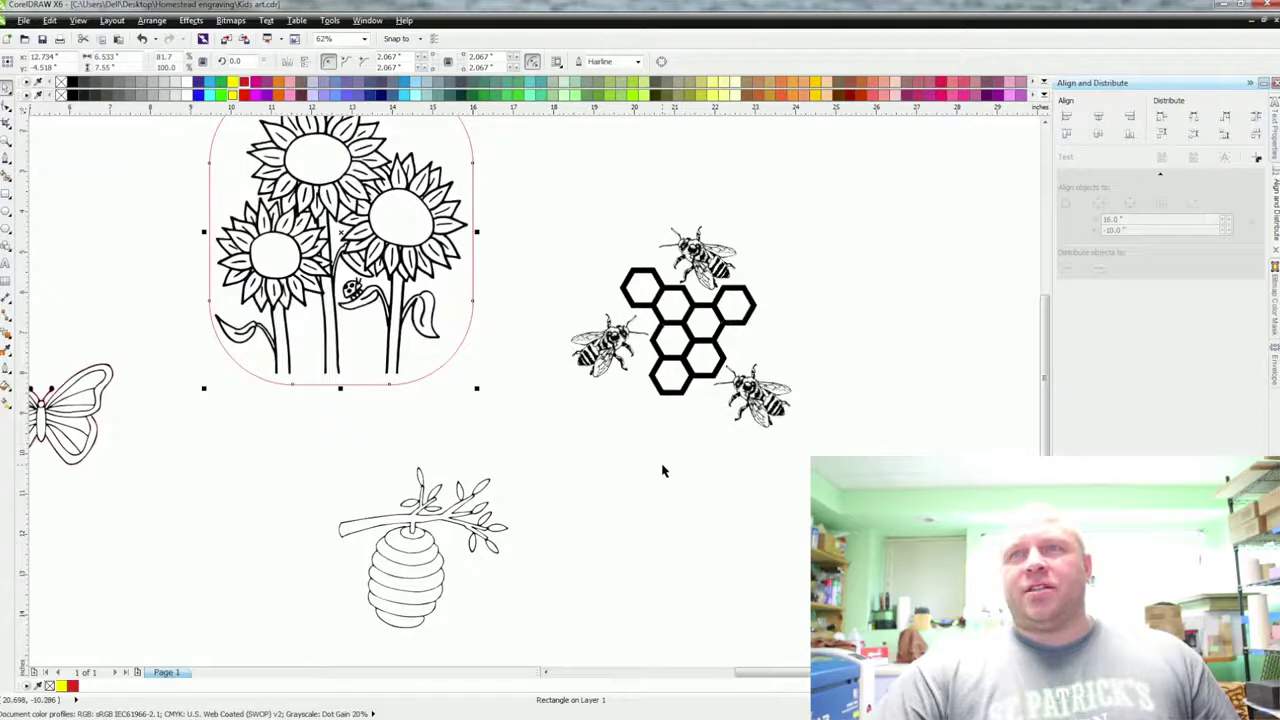
Draw a five-sided polygon about 6.2 inches wide and move it around the honeycomb with bees.
{"action": "left_click_drag", "start_coordinate": [662, 470], "coordinate": [660, 409]}
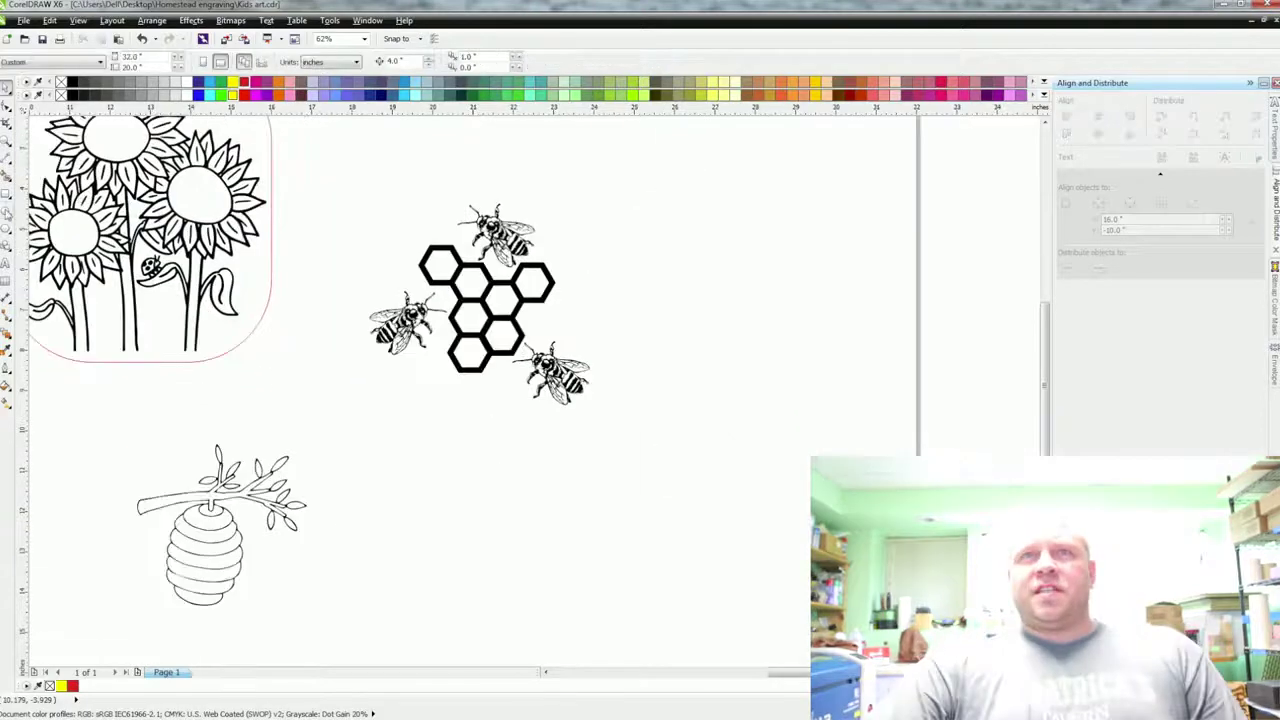
{"action": "left_click", "coordinate": [7, 211]}
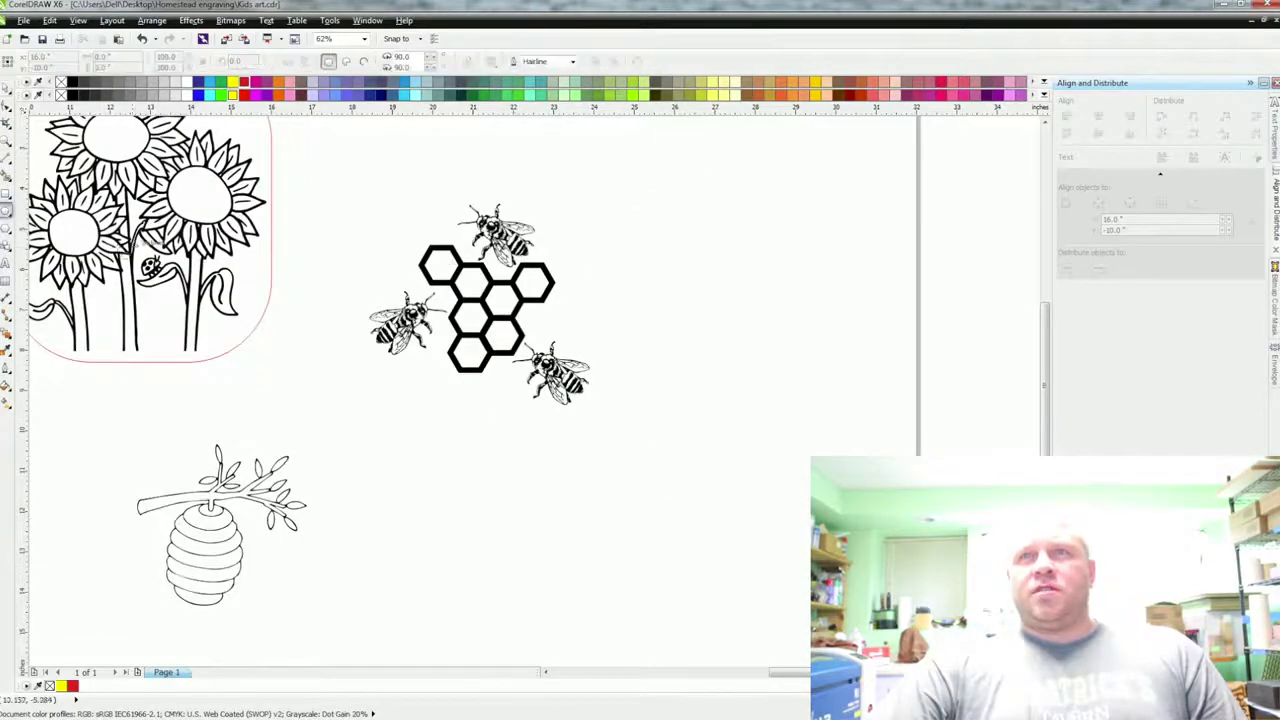
{"action": "left_click", "coordinate": [6, 233]}
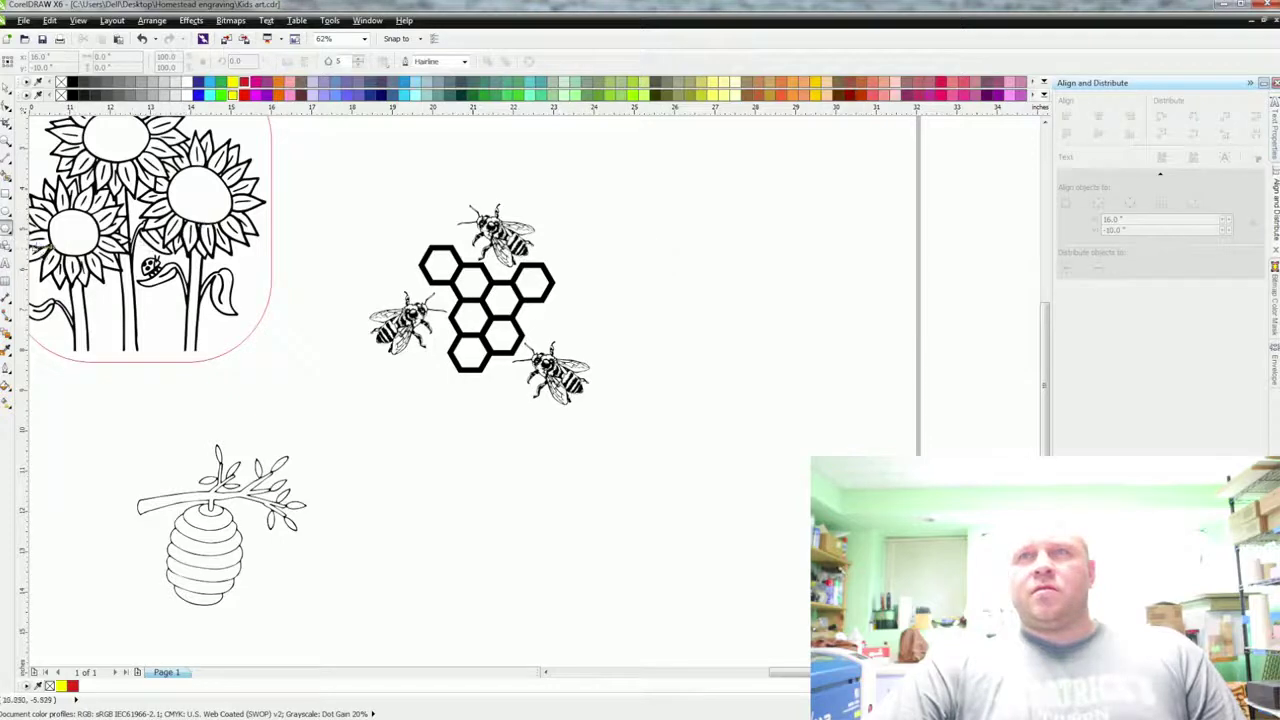
{"action": "left_click", "coordinate": [8, 233]}
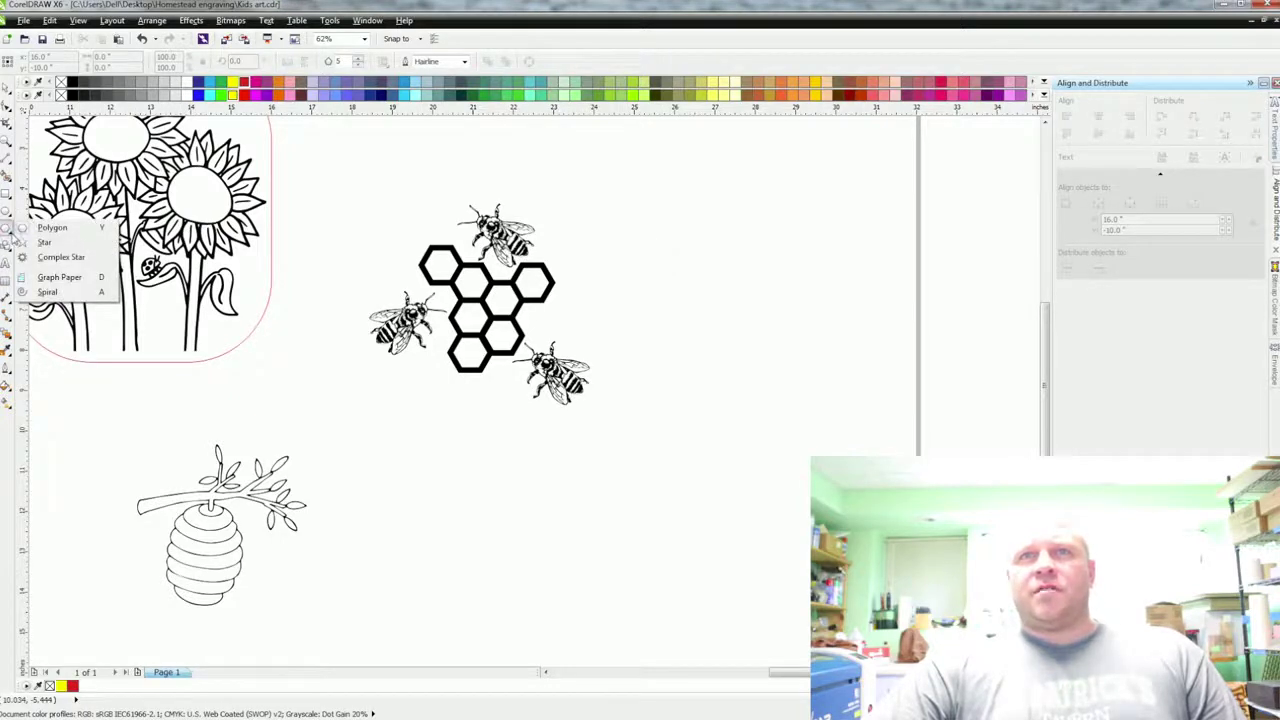
{"action": "left_click", "coordinate": [6, 232]}
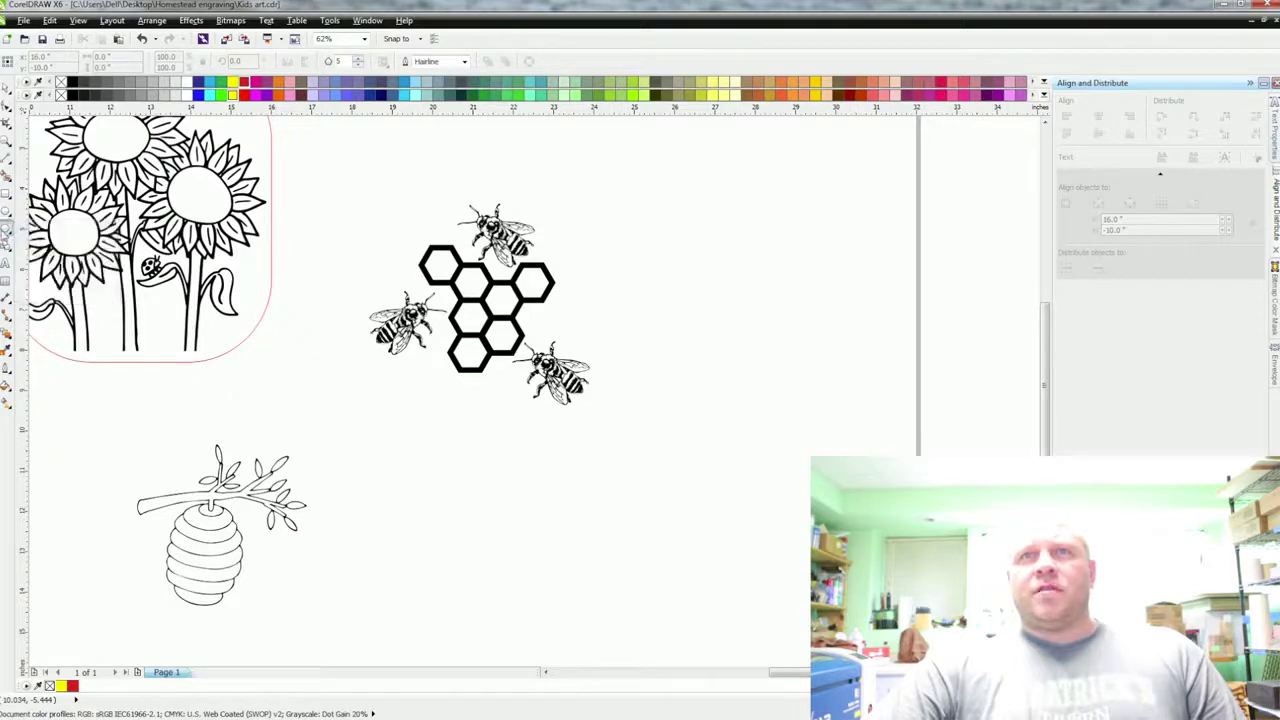
{"action": "mouse_move", "coordinate": [660, 234]}
{"action": "left_mouse_down"}
{"action": "mouse_move", "coordinate": [862, 440]}
{"action": "mouse_move", "coordinate": [916, 468]}
{"action": "left_mouse_up"}
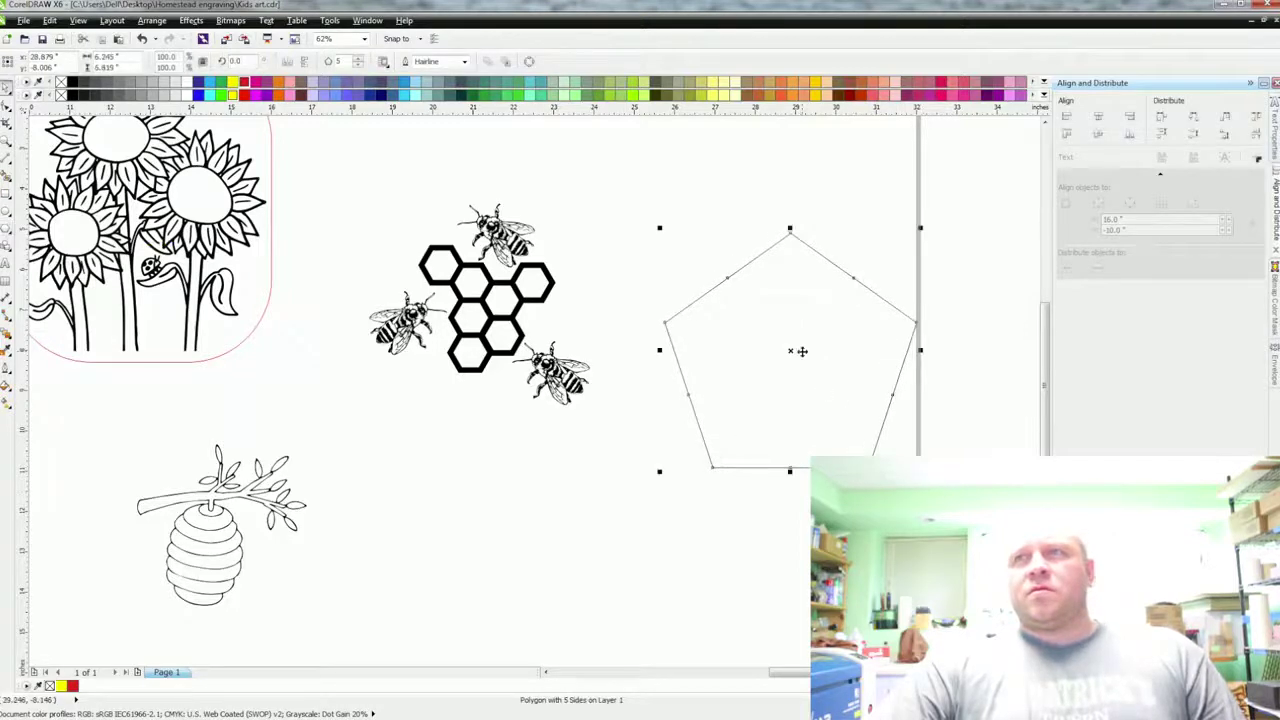
{"action": "left_click_drag", "start_coordinate": [793, 353], "coordinate": [487, 295]}
Scale the honeycomb-and-bees group proportionally to a height of 4 inches.
{"action": "key", "text": "Escape"}
{"action": "left_click", "coordinate": [517, 291]}
{"action": "left_click", "coordinate": [508, 349]}
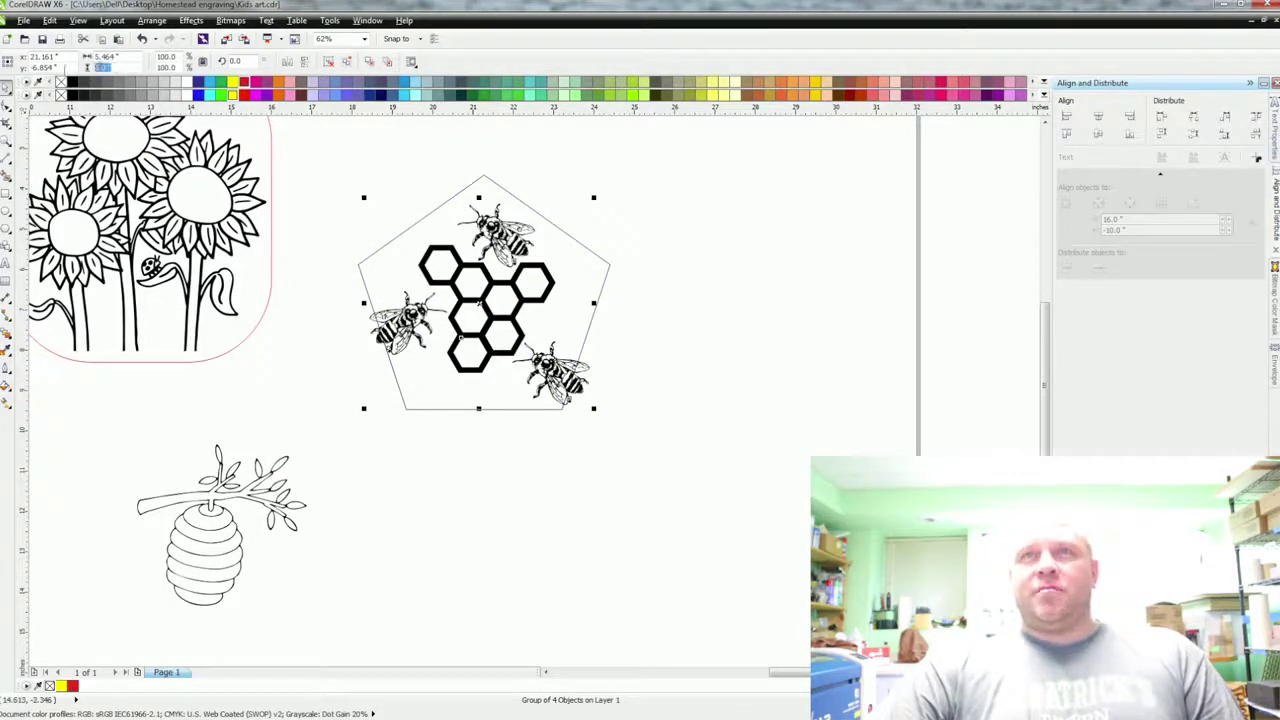
{"action": "type", "text": "4"}
{"action": "key", "text": "Return"}
Centre the pentagon and the honeycomb-and-bees group on each other horizontally and vertically.
{"action": "left_click_drag", "start_coordinate": [338, 150], "coordinate": [704, 489]}
{"action": "left_click", "coordinate": [1099, 117]}
{"action": "left_click", "coordinate": [1098, 133]}
{"action": "left_click", "coordinate": [738, 377]}
Draw a circle about 6.5 inches in diameter around the beehive and its branch.
{"action": "left_click_drag", "start_coordinate": [427, 476], "coordinate": [652, 388]}
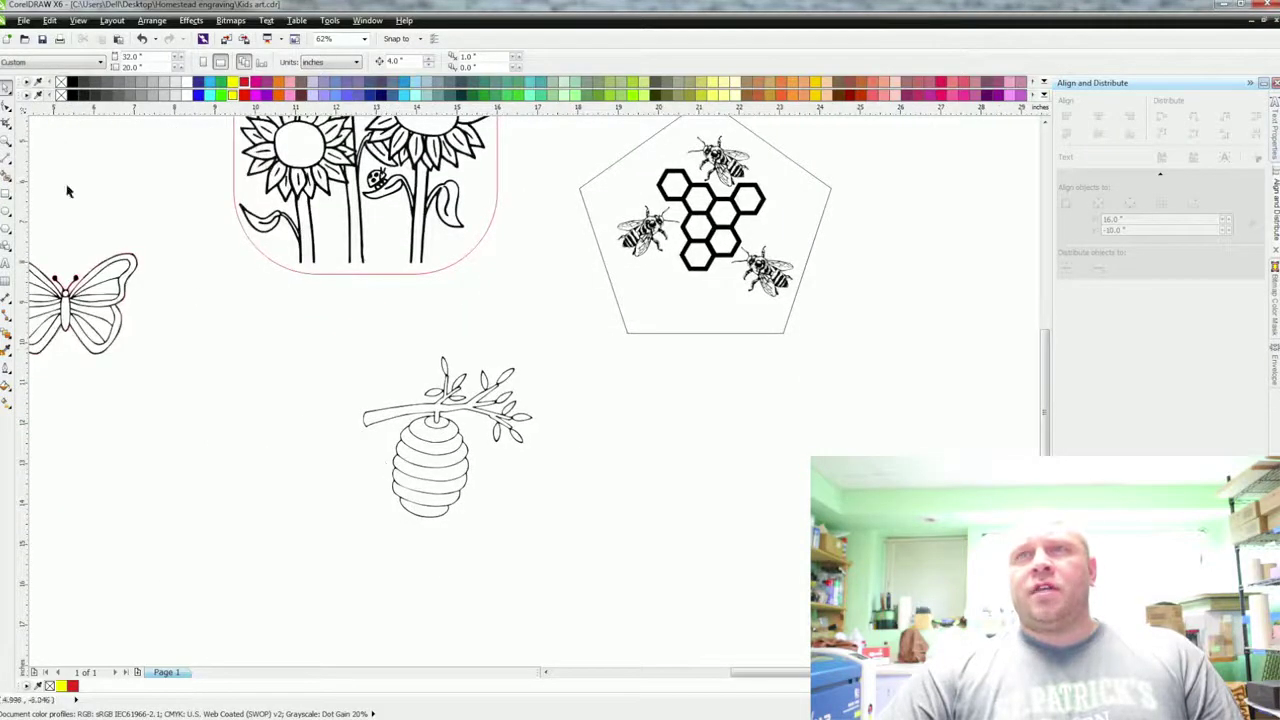
{"action": "key", "text": "F7"}
{"action": "left_click_drag", "start_coordinate": [317, 340], "coordinate": [577, 528]}
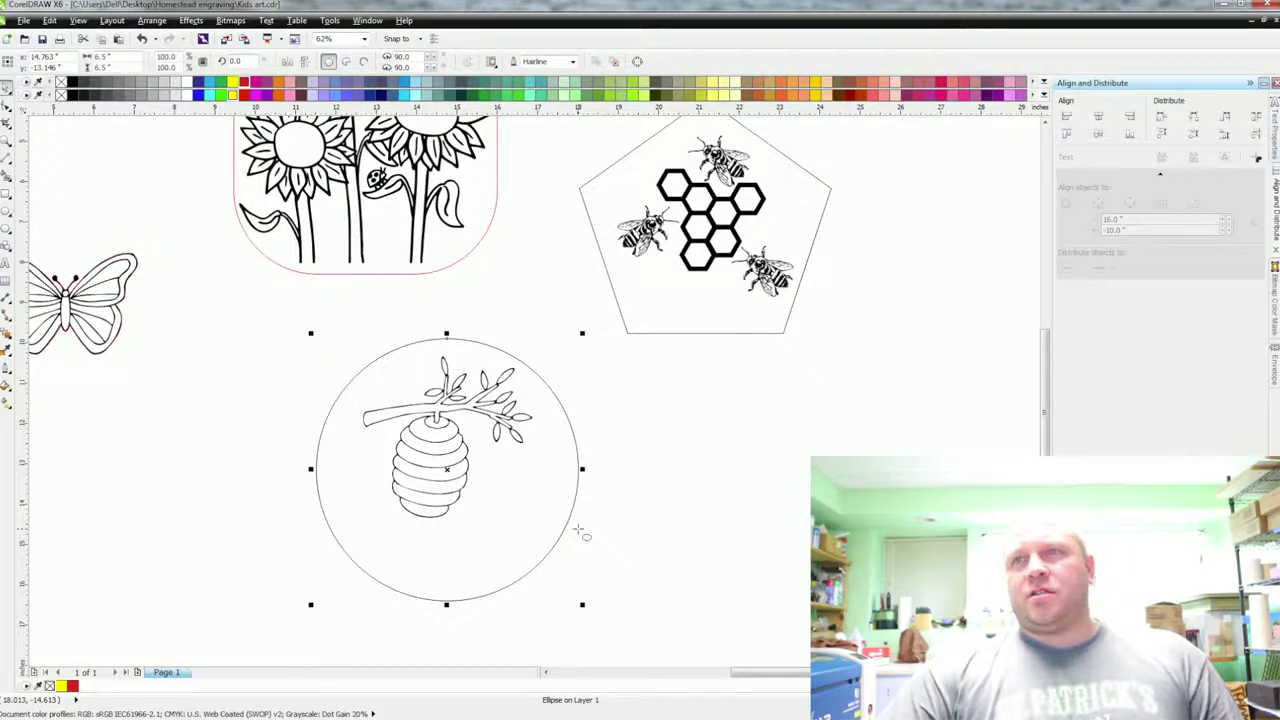
Centre the circle on the beehive artwork both horizontally and vertically.
{"action": "left_click_drag", "start_coordinate": [603, 606], "coordinate": [249, 300]}
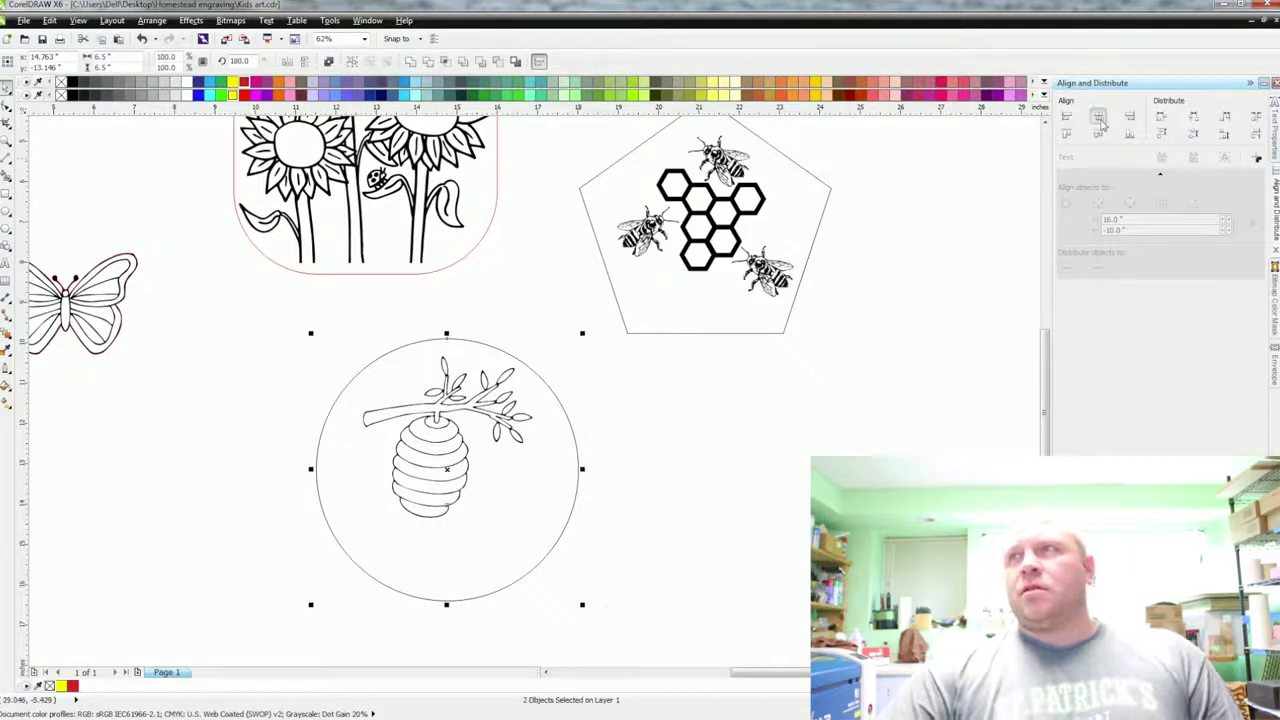
{"action": "left_click", "coordinate": [1098, 134]}
{"action": "left_click", "coordinate": [891, 386]}
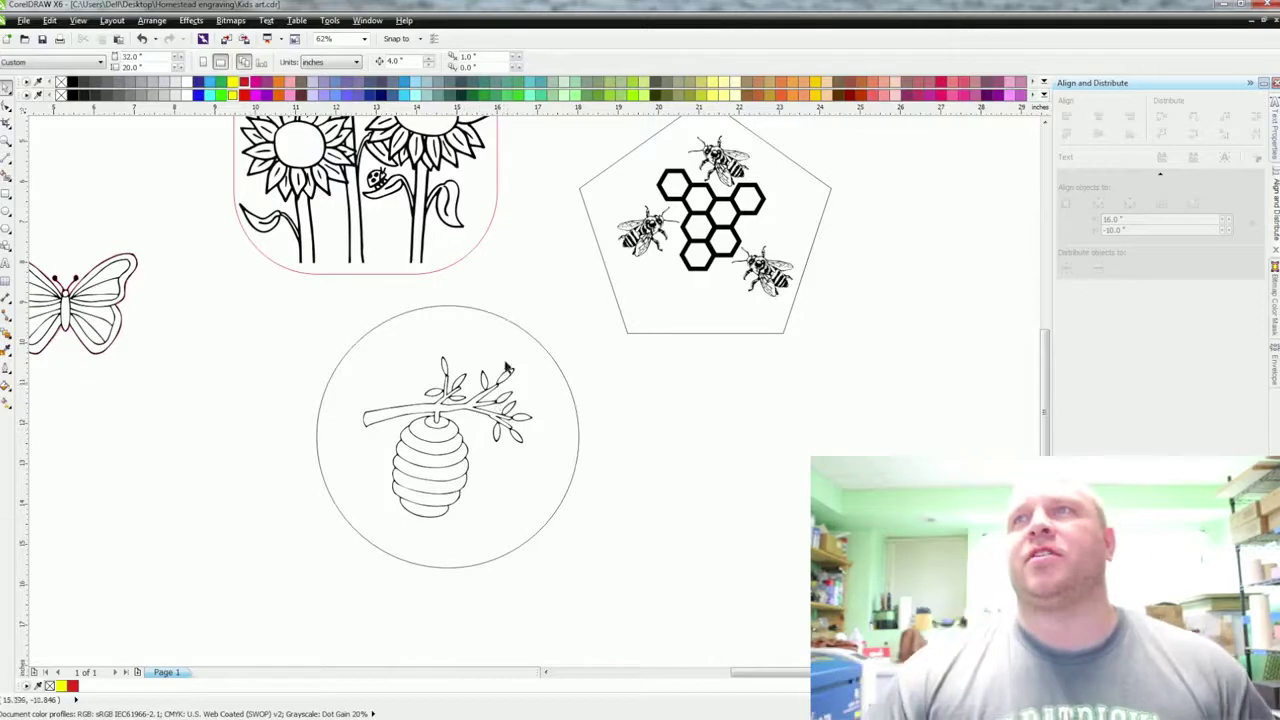
Set the outline colour of the beehive's circle and the bees' pentagon to red.
{"action": "left_click", "coordinate": [512, 322]}
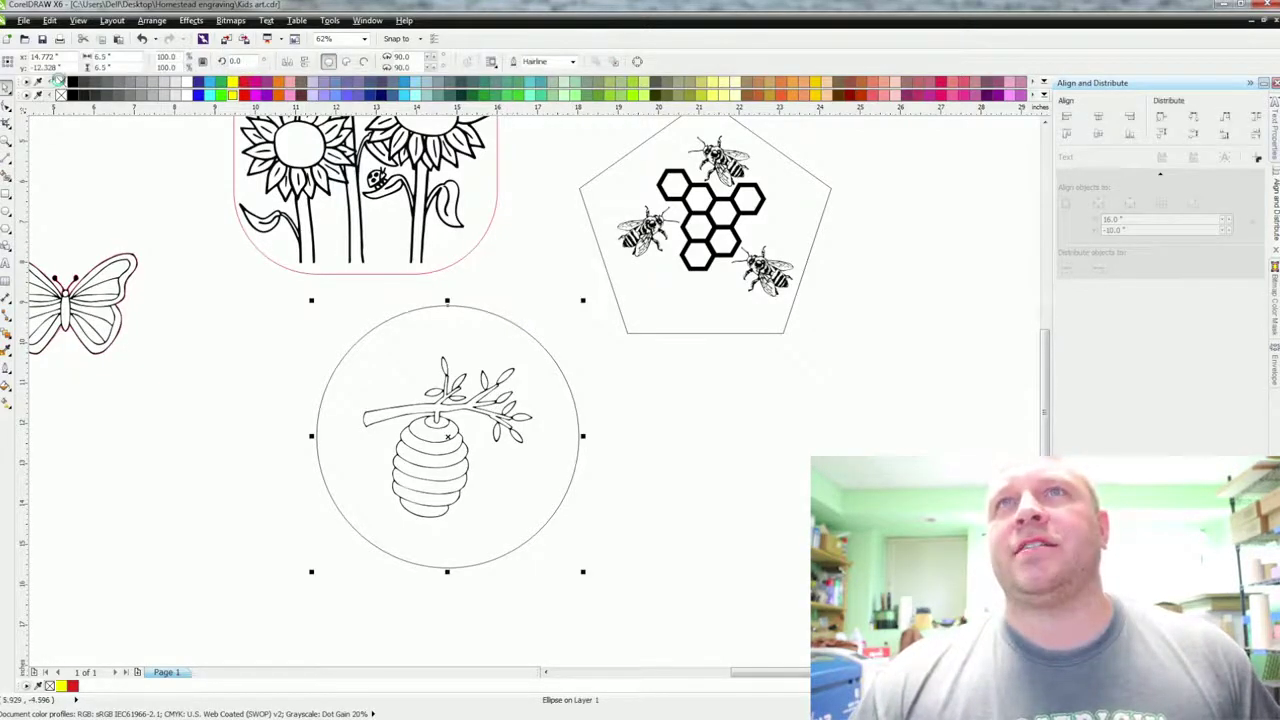
{"action": "left_click", "coordinate": [597, 236]}
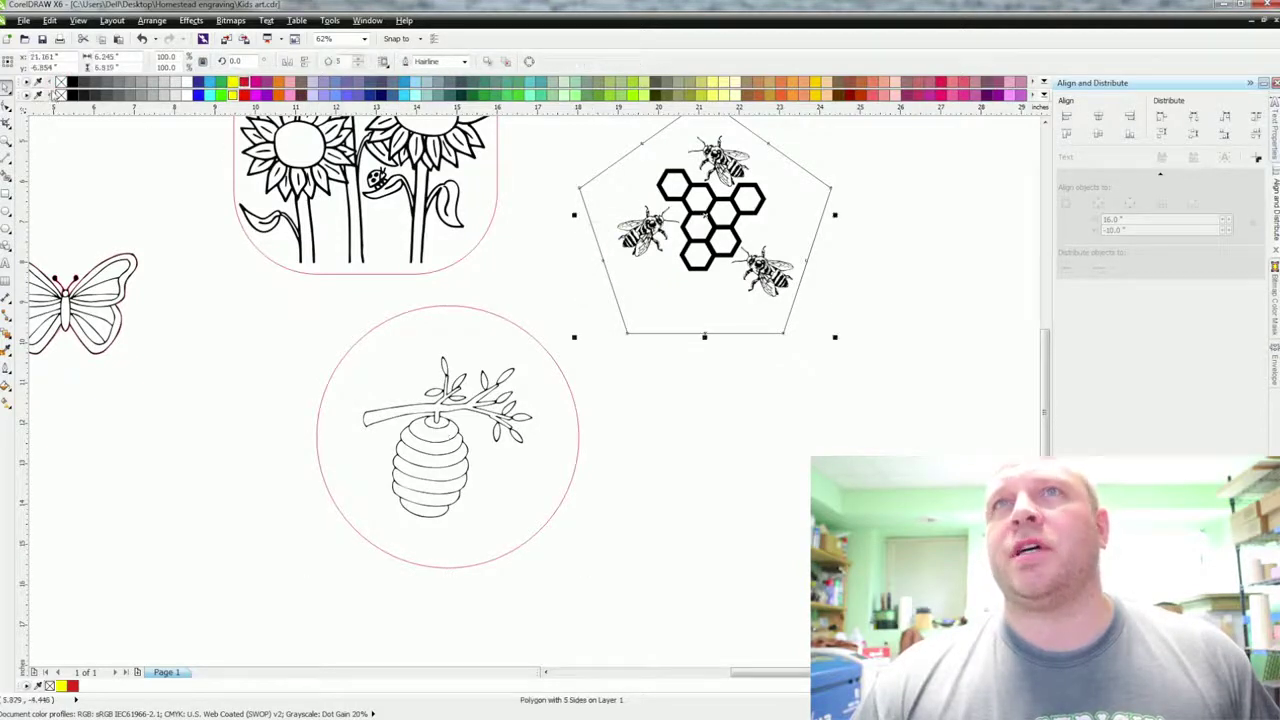
{"action": "right_click", "coordinate": [247, 83]}
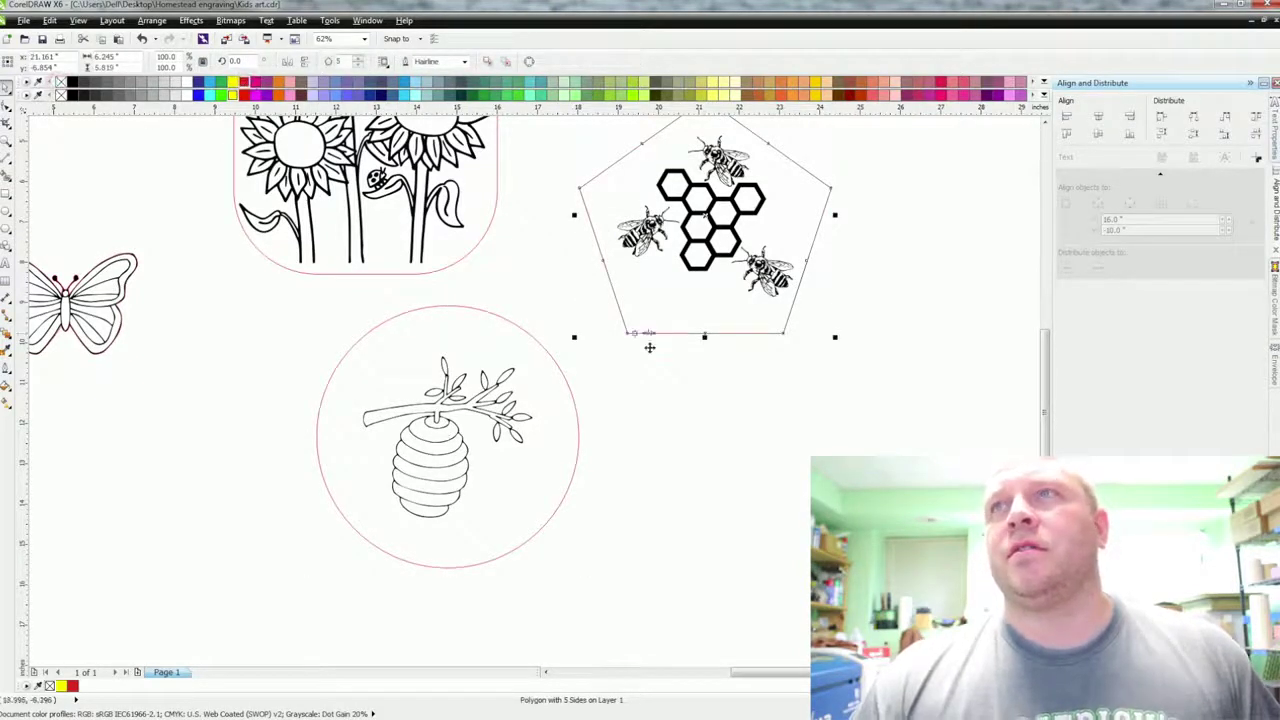
{"action": "left_click", "coordinate": [668, 371]}
{"action": "scroll", "coordinate": [668, 371], "scroll_direction": "down", "scroll_amount": 1}
{"action": "left_click_drag", "start_coordinate": [578, 403], "coordinate": [671, 434]}
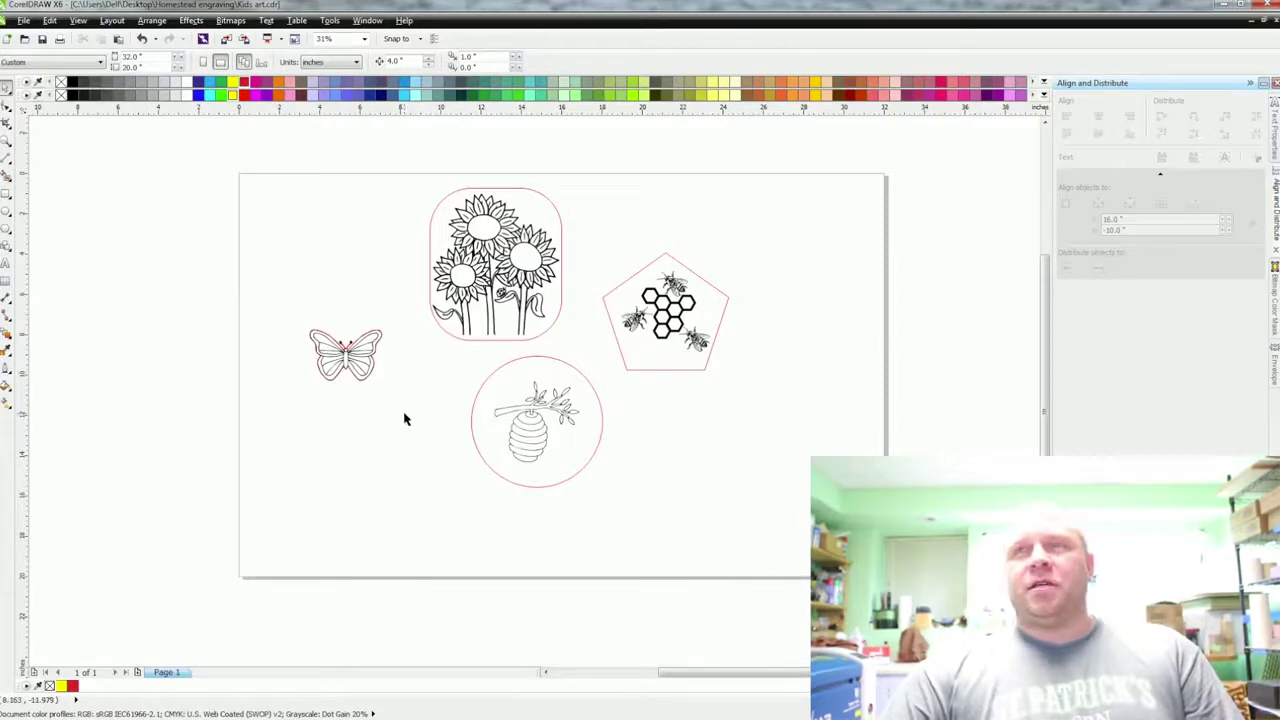
{"action": "left_click_drag", "start_coordinate": [372, 459], "coordinate": [463, 431]}
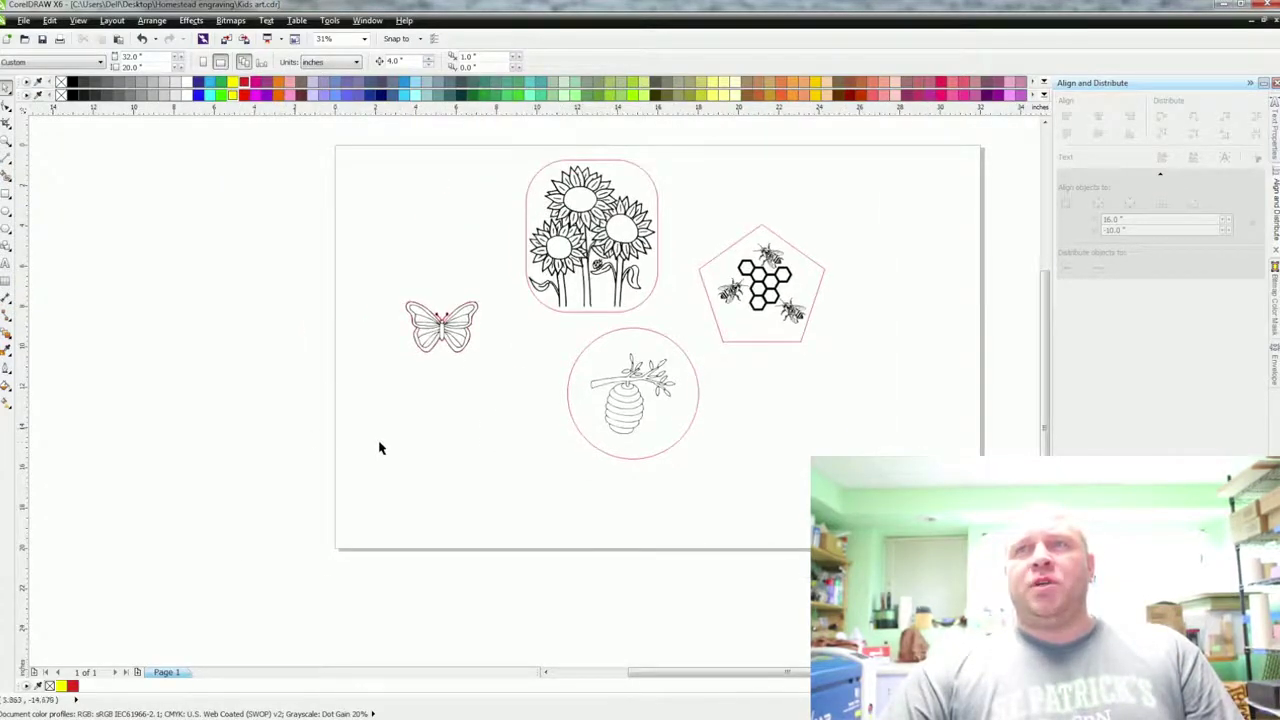
Draw a 24 by 15 inch rectangle and align its upper-left corner with the page's upper-left corner.
{"action": "scroll", "coordinate": [288, 433], "scroll_direction": "down", "scroll_amount": 1}
{"action": "left_click_drag", "start_coordinate": [290, 432], "coordinate": [482, 425]}
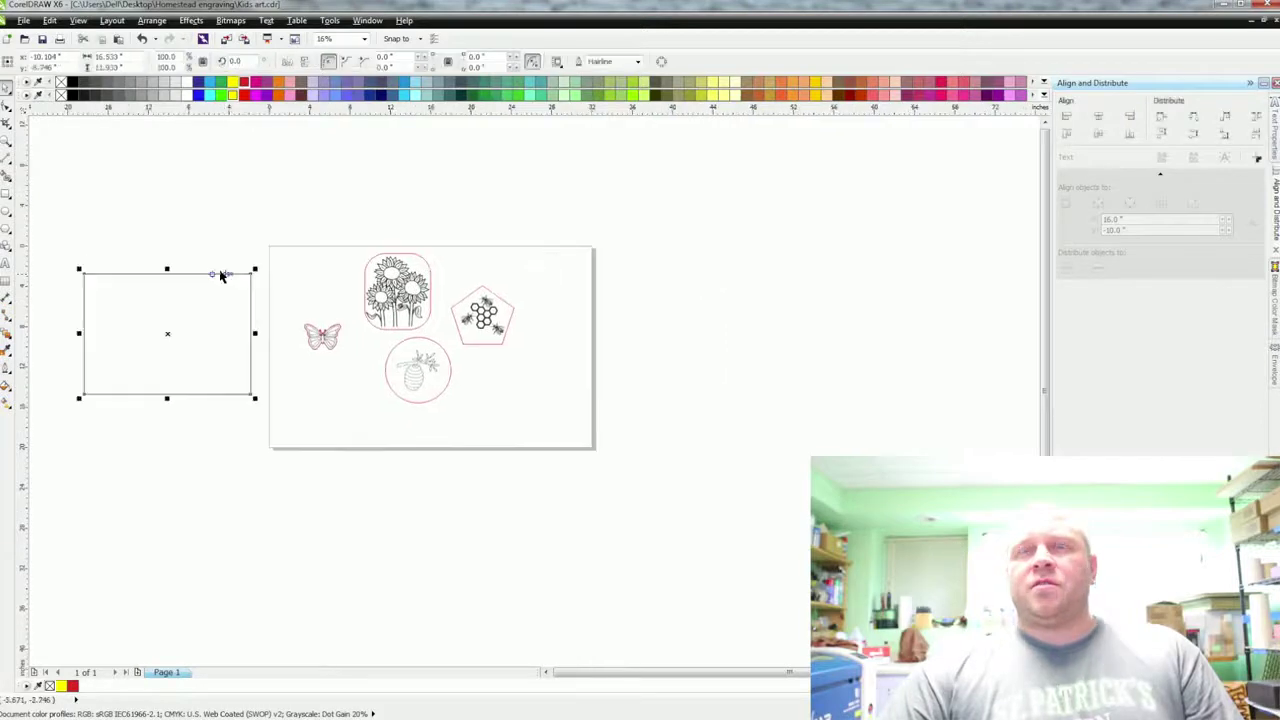
{"action": "left_click", "coordinate": [134, 296]}
{"action": "left_click", "coordinate": [138, 236]}
{"action": "left_click", "coordinate": [134, 296]}
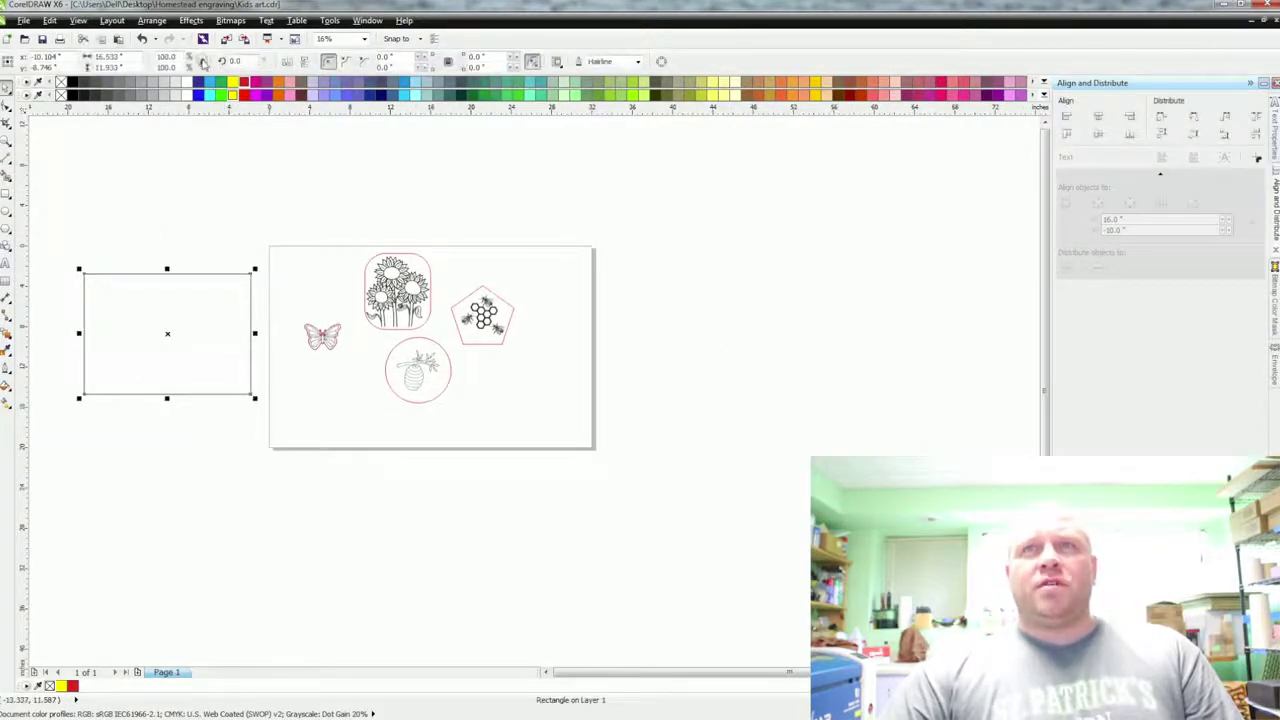
{"action": "left_click_drag", "start_coordinate": [129, 58], "coordinate": [89, 62]}
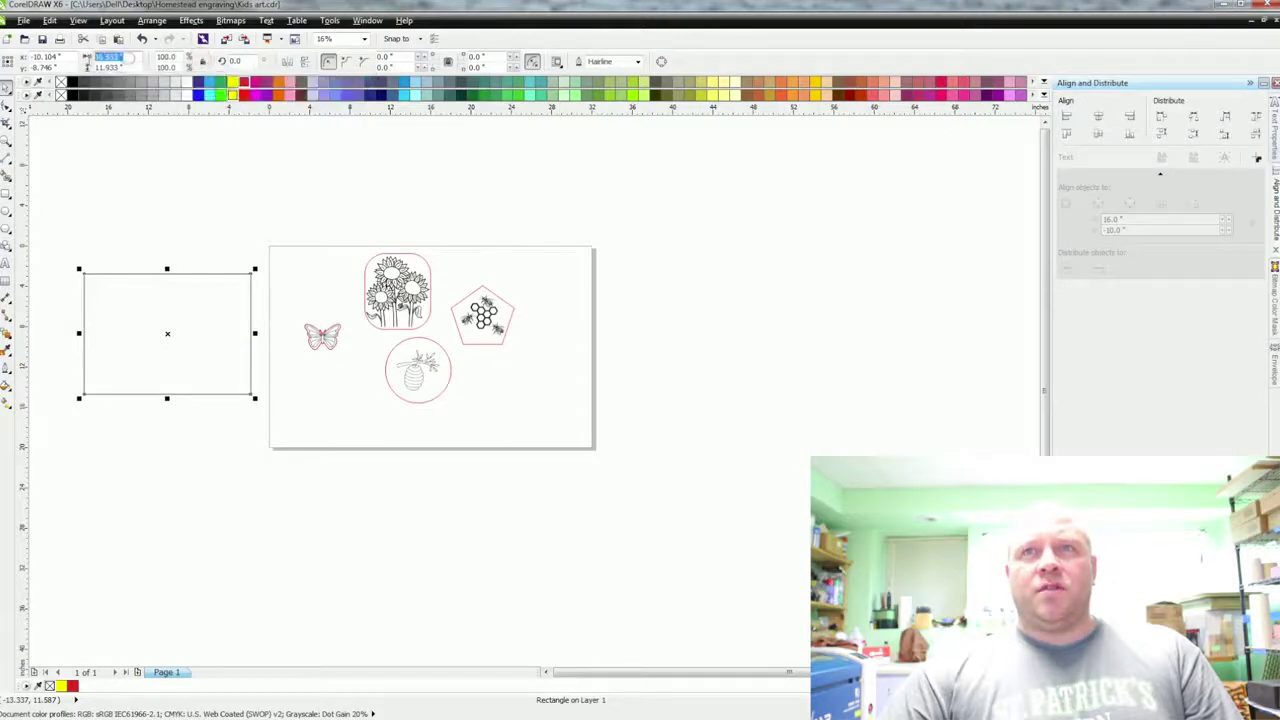
{"action": "type", "text": "24"}
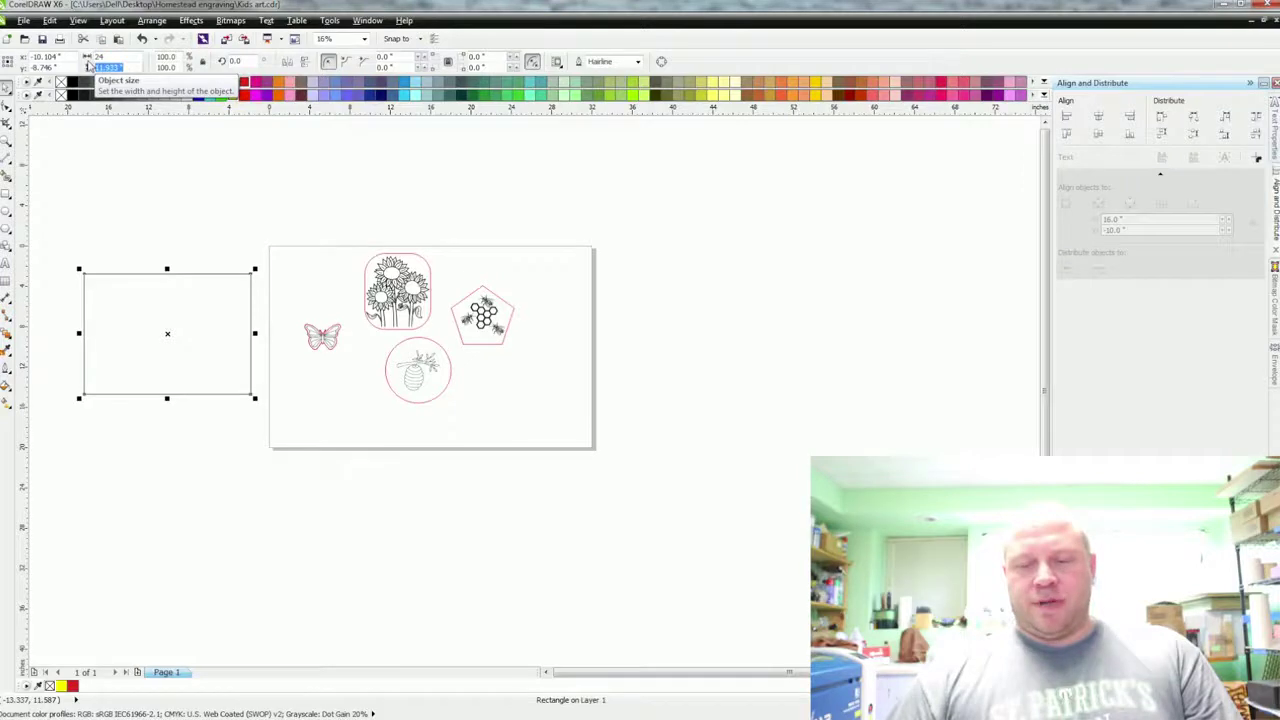
{"action": "key", "text": "Return"}
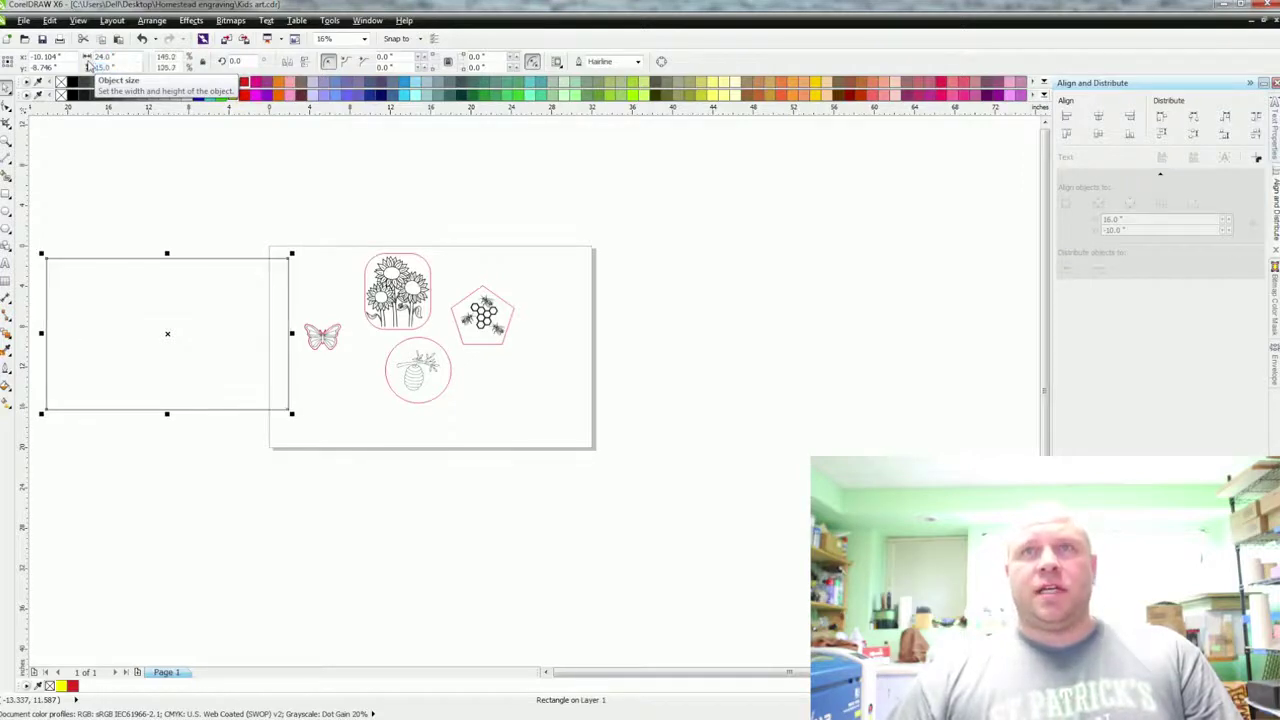
{"action": "left_click_drag", "start_coordinate": [45, 258], "coordinate": [269, 246]}
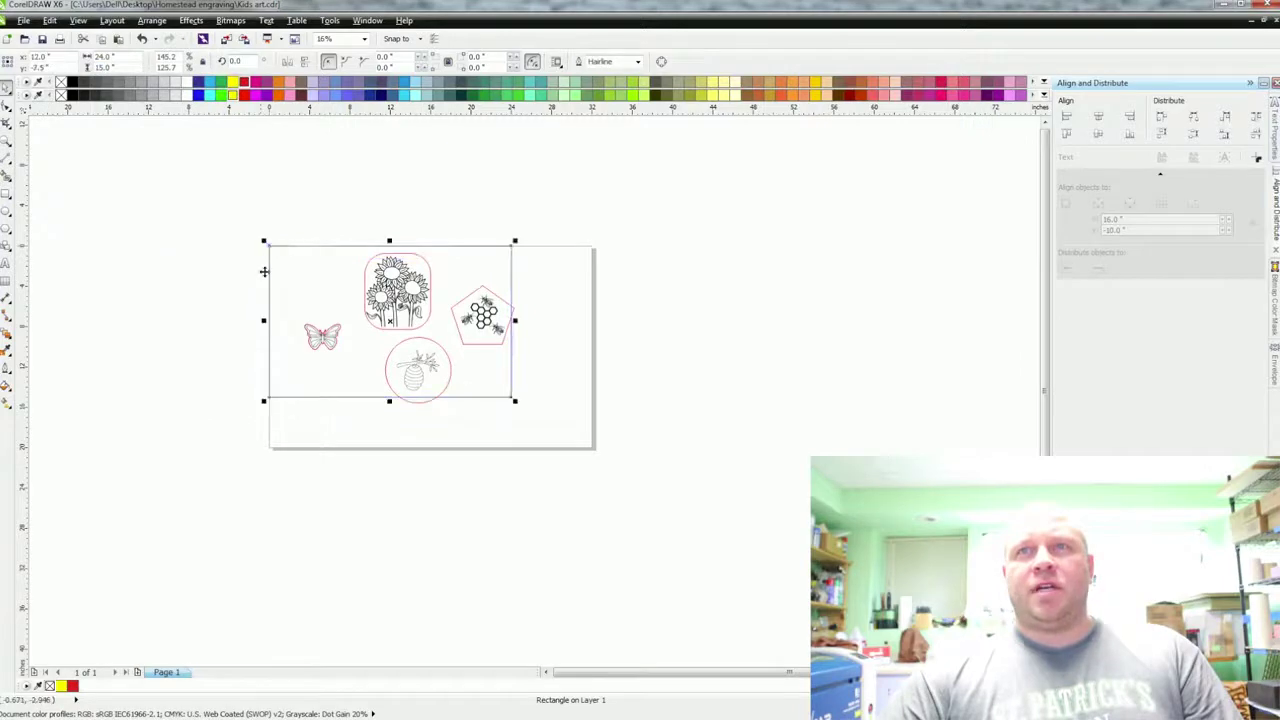
{"action": "left_click", "coordinate": [234, 297]}
Move the butterfly into the upper-left corner of the new rectangle.
{"action": "scroll", "coordinate": [234, 297], "scroll_direction": "up", "scroll_amount": 2}
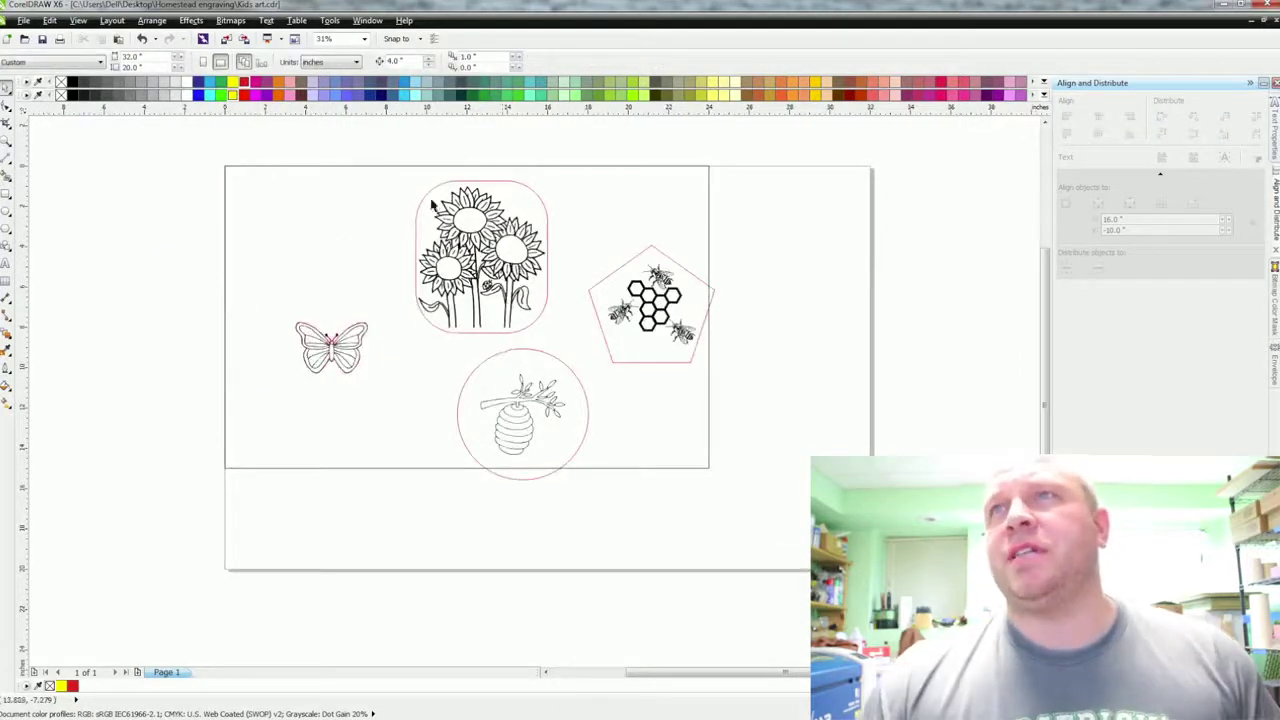
{"action": "left_click_drag", "start_coordinate": [160, 283], "coordinate": [394, 420]}
{"action": "left_click_drag", "start_coordinate": [331, 346], "coordinate": [267, 193]}
Scale the sunflowers and their rounded outline proportionally to 4 inches high and place them directly below the butterfly.
{"action": "mouse_move", "coordinate": [390, 155]}
{"action": "left_mouse_down"}
{"action": "mouse_move", "coordinate": [565, 298]}
{"action": "mouse_move", "coordinate": [570, 343]}
{"action": "left_mouse_up"}
{"action": "mouse_move", "coordinate": [457, 263]}
{"action": "left_mouse_down"}
{"action": "mouse_move", "coordinate": [383, 295]}
{"action": "mouse_move", "coordinate": [293, 300]}
{"action": "left_mouse_up"}
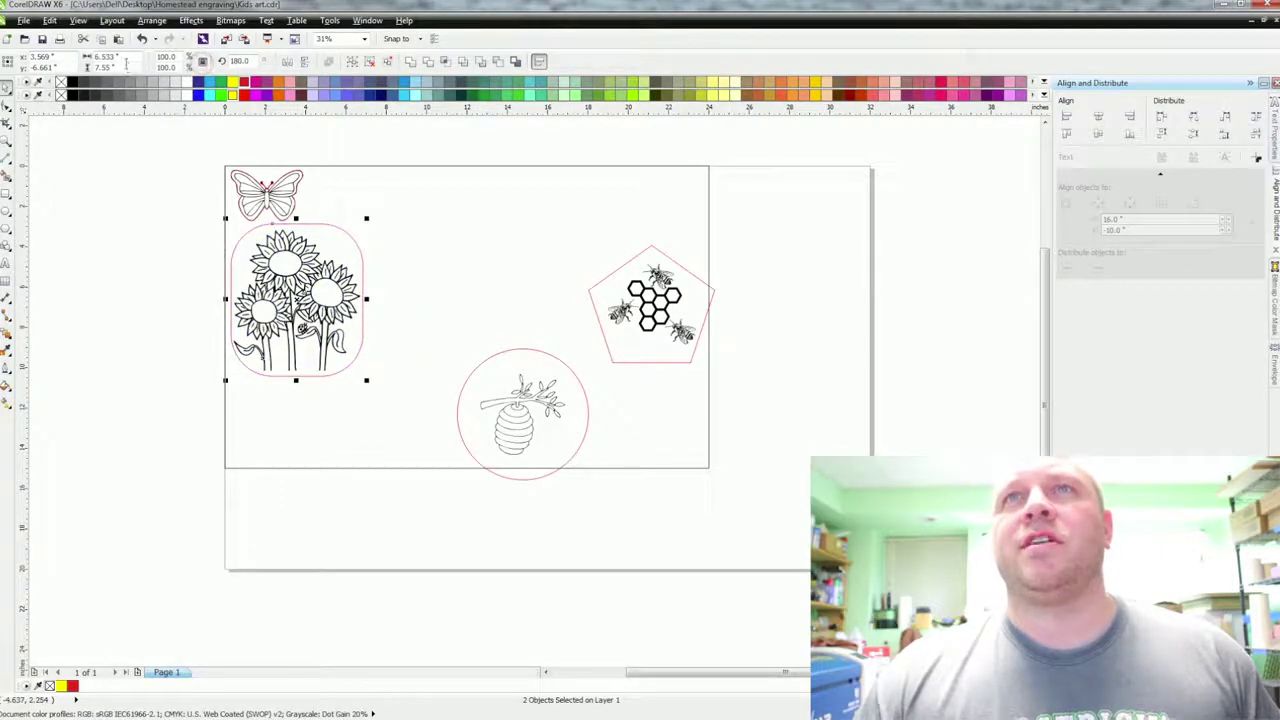
{"action": "left_click_drag", "start_coordinate": [123, 67], "coordinate": [95, 68]}
{"action": "type", "text": "4"}
{"action": "key", "text": "Return"}
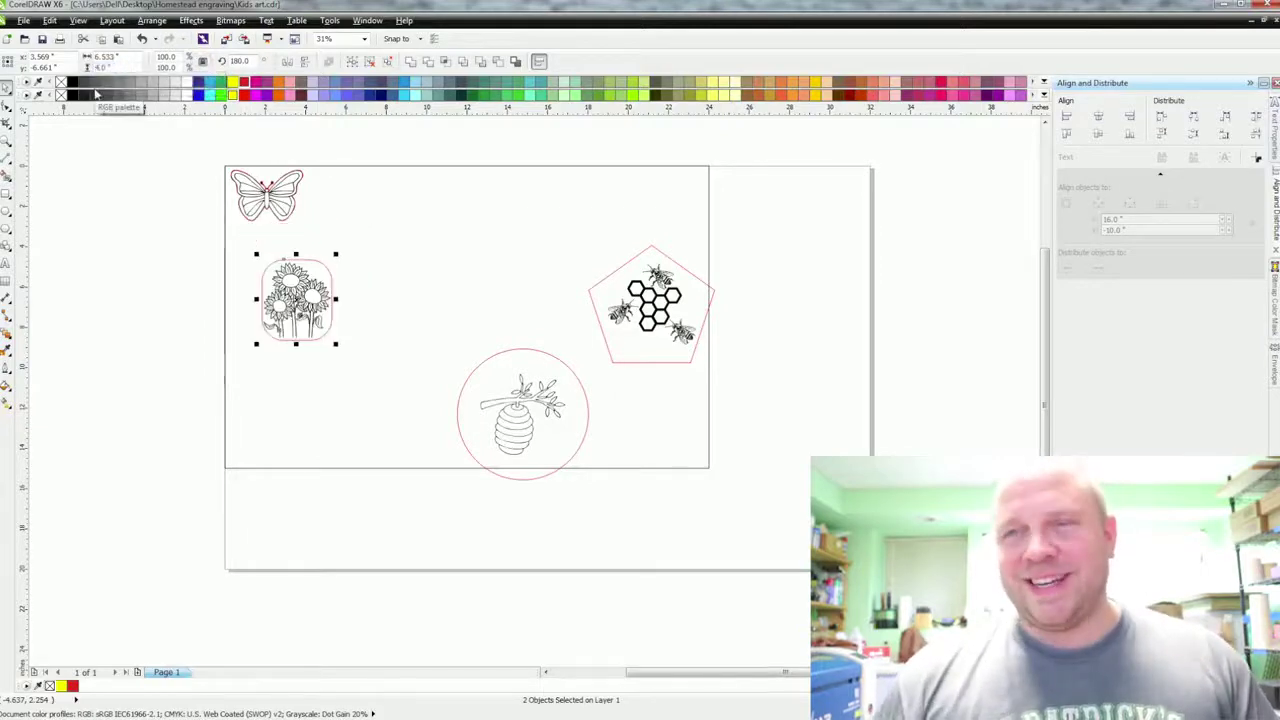
{"action": "left_click_drag", "start_coordinate": [296, 300], "coordinate": [269, 267]}
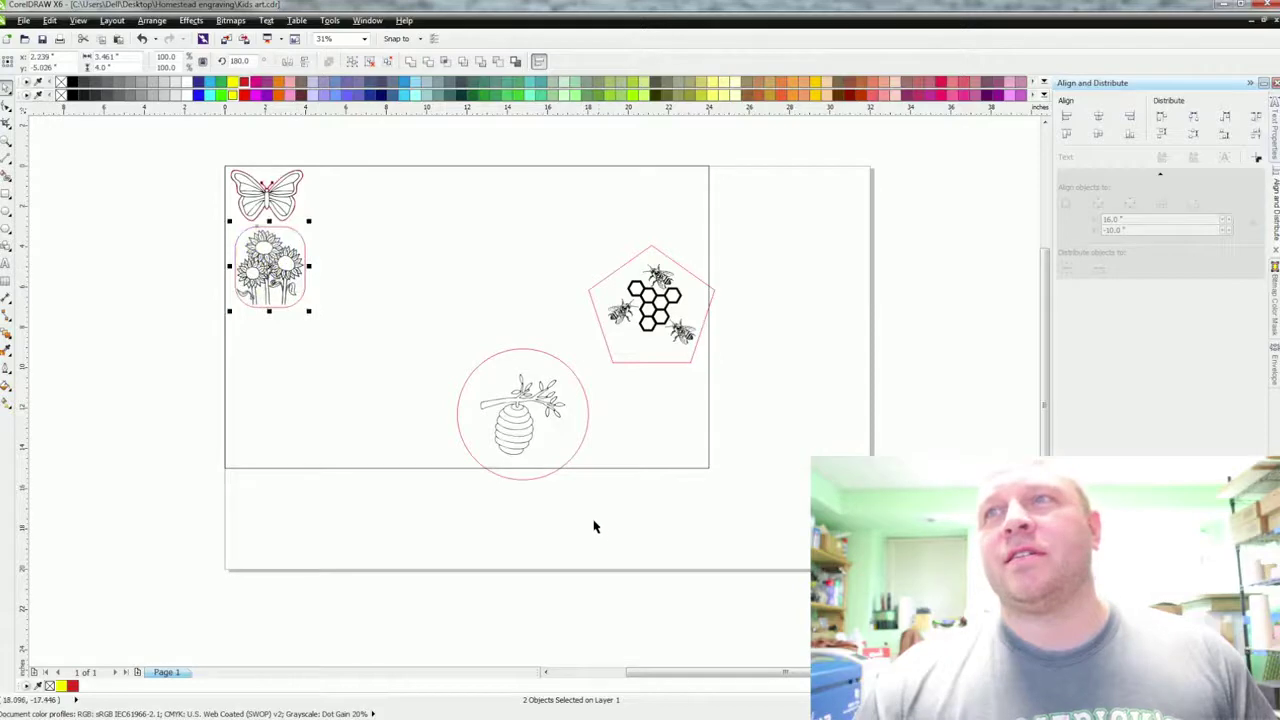
Scale the beehive and its circle to 4 inches in diameter and place them beside the butterfly.
{"action": "left_click_drag", "start_coordinate": [597, 527], "coordinate": [429, 342]}
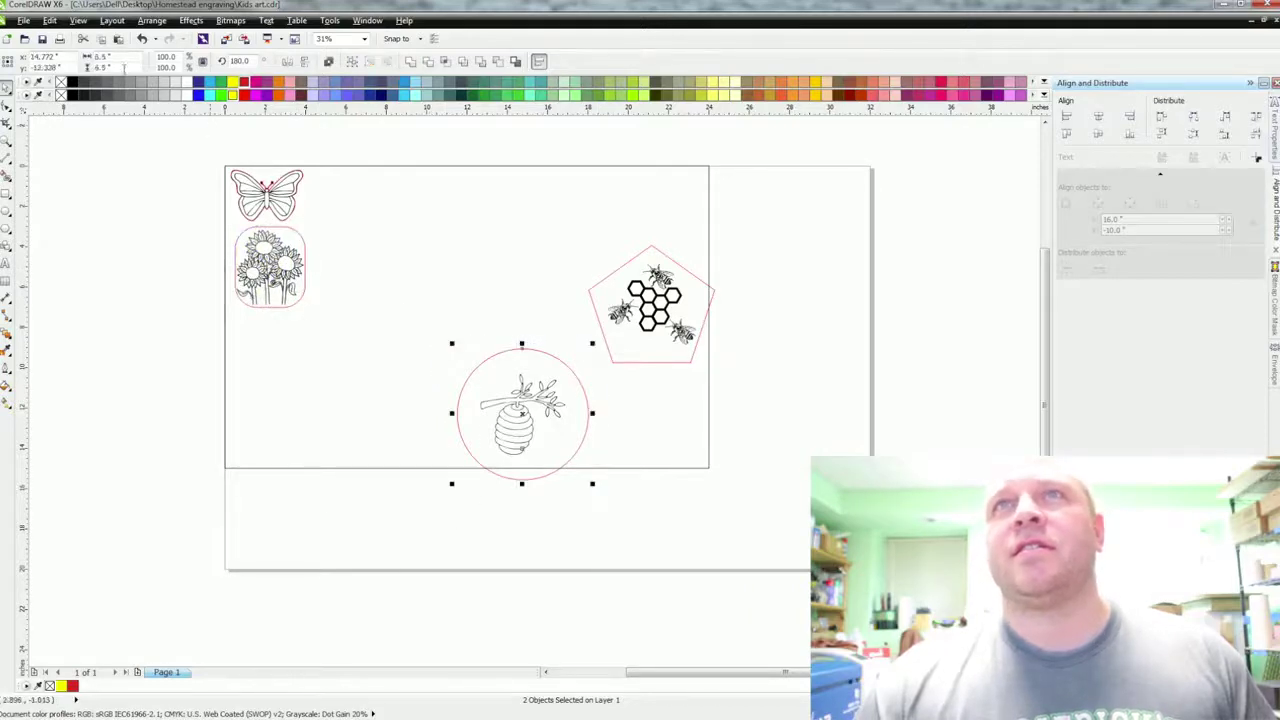
{"action": "type", "text": "4"}
{"action": "key", "text": "Return"}
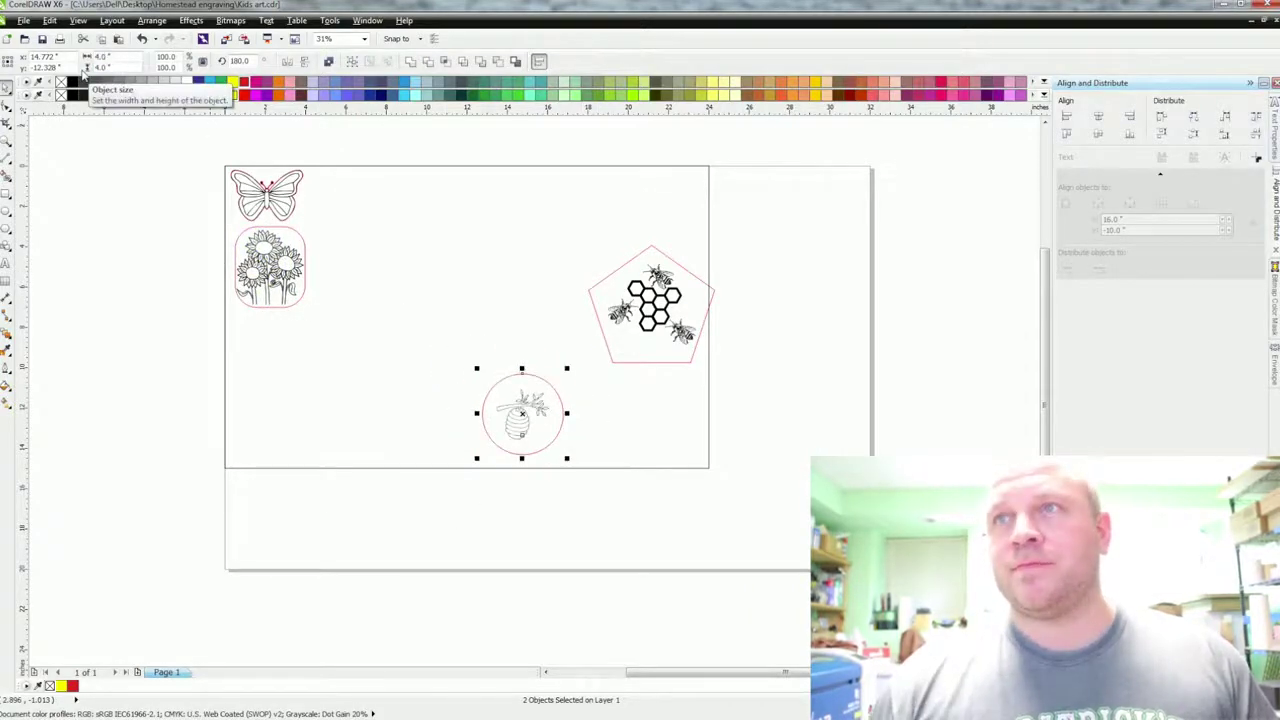
{"action": "left_click_drag", "start_coordinate": [522, 412], "coordinate": [347, 208]}
Scale the bees and their pentagon proportionally to 4 inches wide and place them beside the beehive circle.
{"action": "left_click_drag", "start_coordinate": [776, 404], "coordinate": [530, 218]}
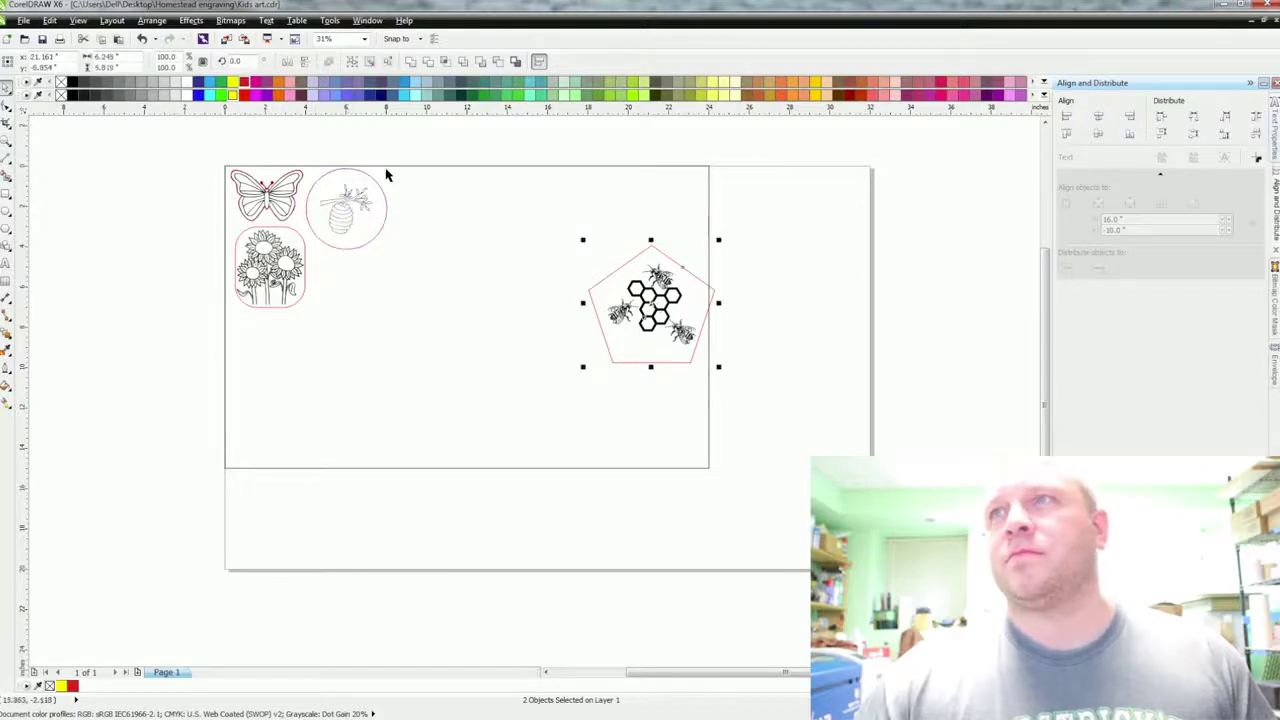
{"action": "left_click", "coordinate": [120, 57]}
{"action": "type", "text": "4"}
{"action": "key", "text": "Return"}
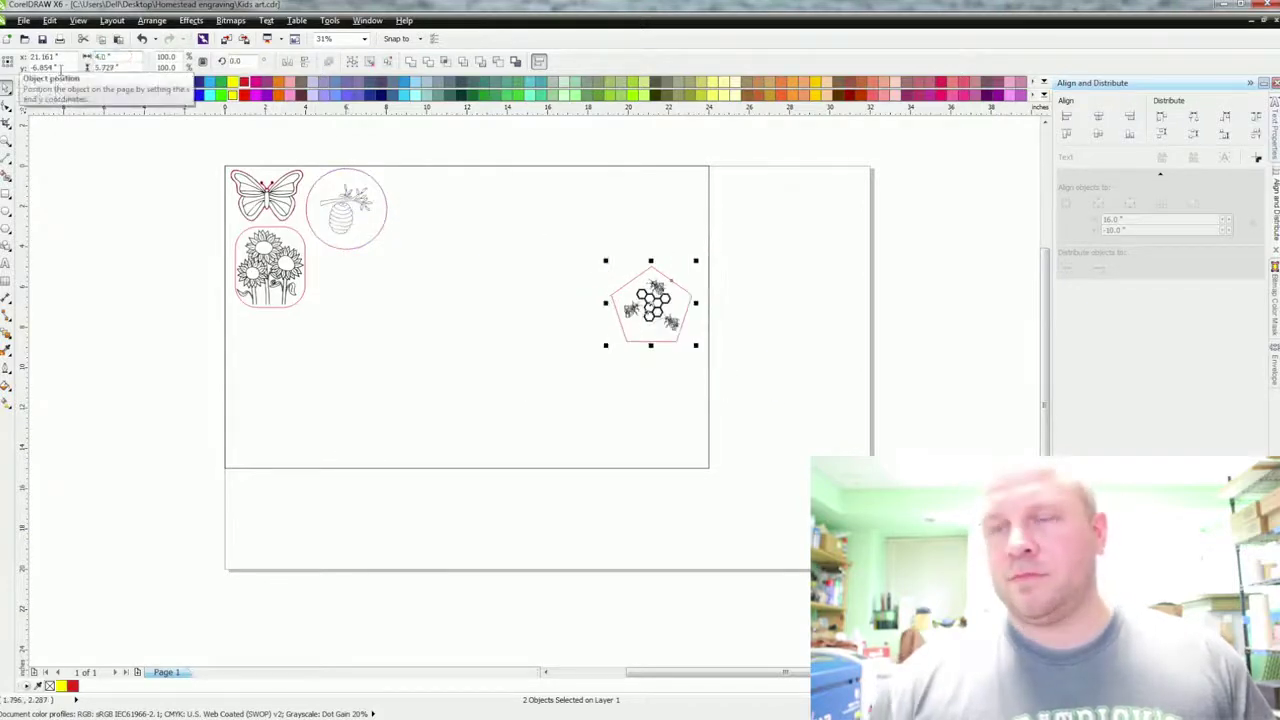
{"action": "left_click_drag", "start_coordinate": [642, 304], "coordinate": [425, 210]}
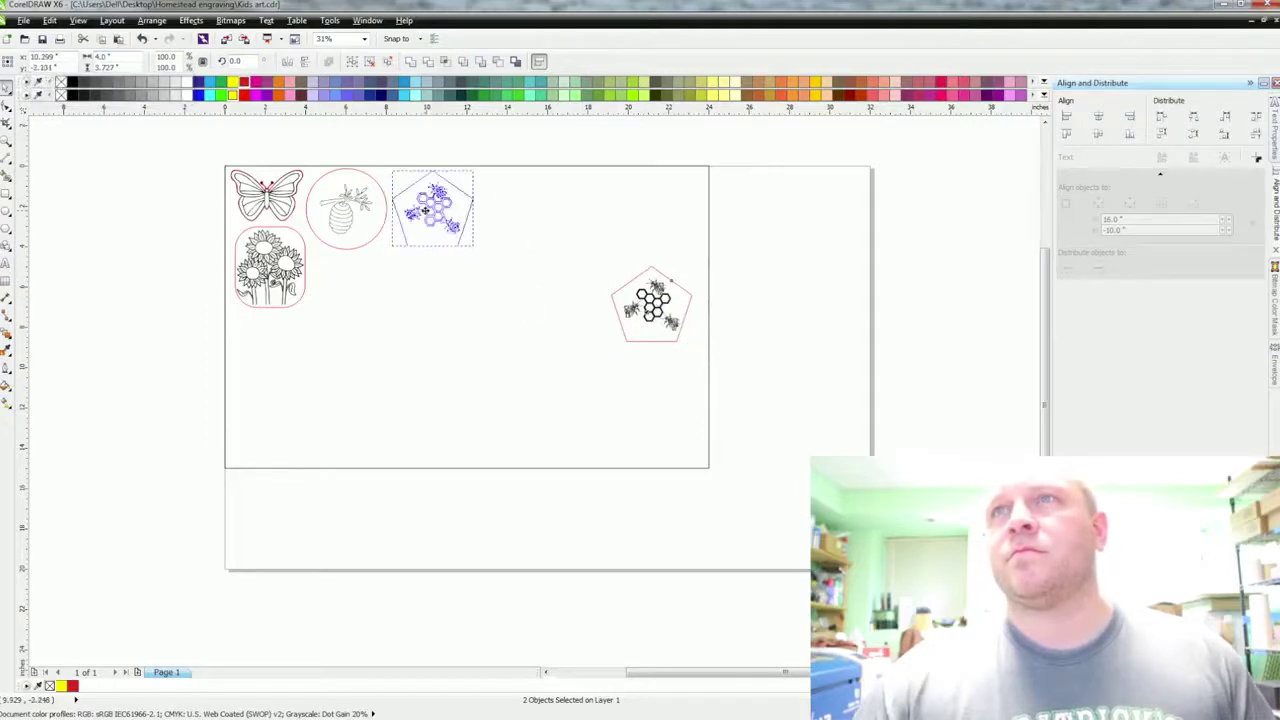
{"action": "left_click", "coordinate": [186, 214]}
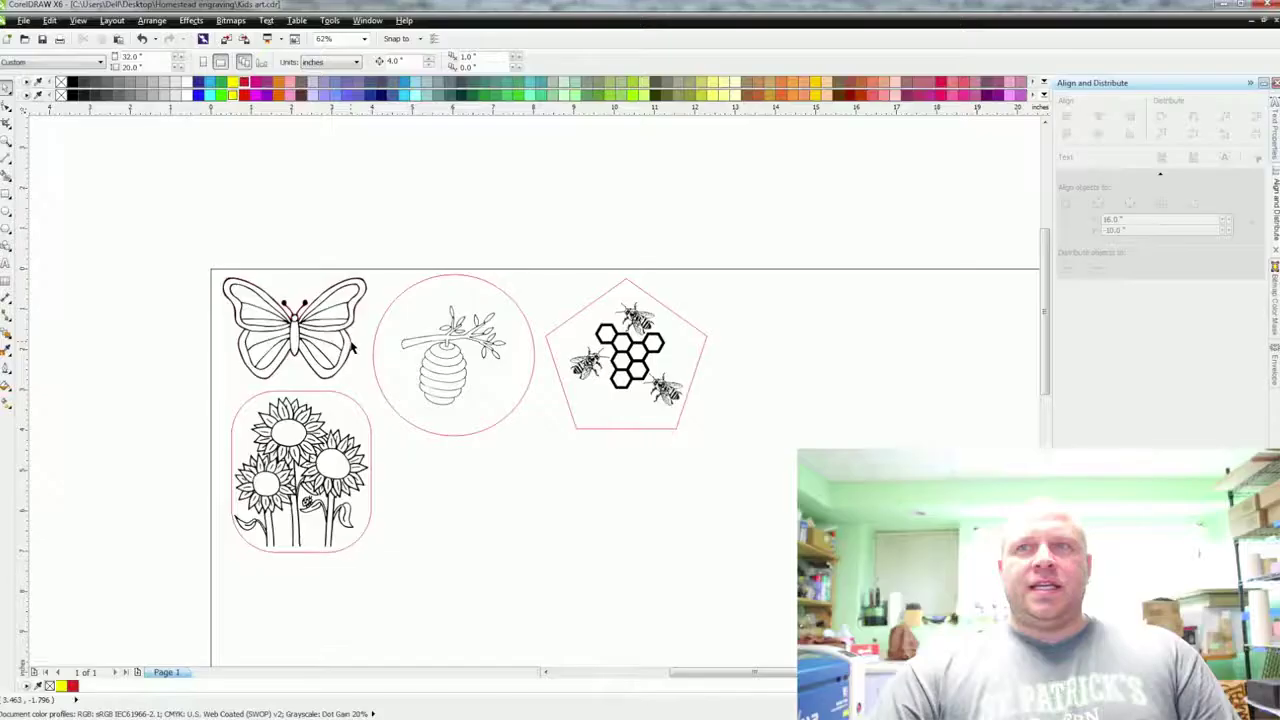
Set up a print of only the selected butterfly and three red outlines on the Epilog Engraver Win32 Fusion.
{"action": "left_click", "coordinate": [350, 345]}
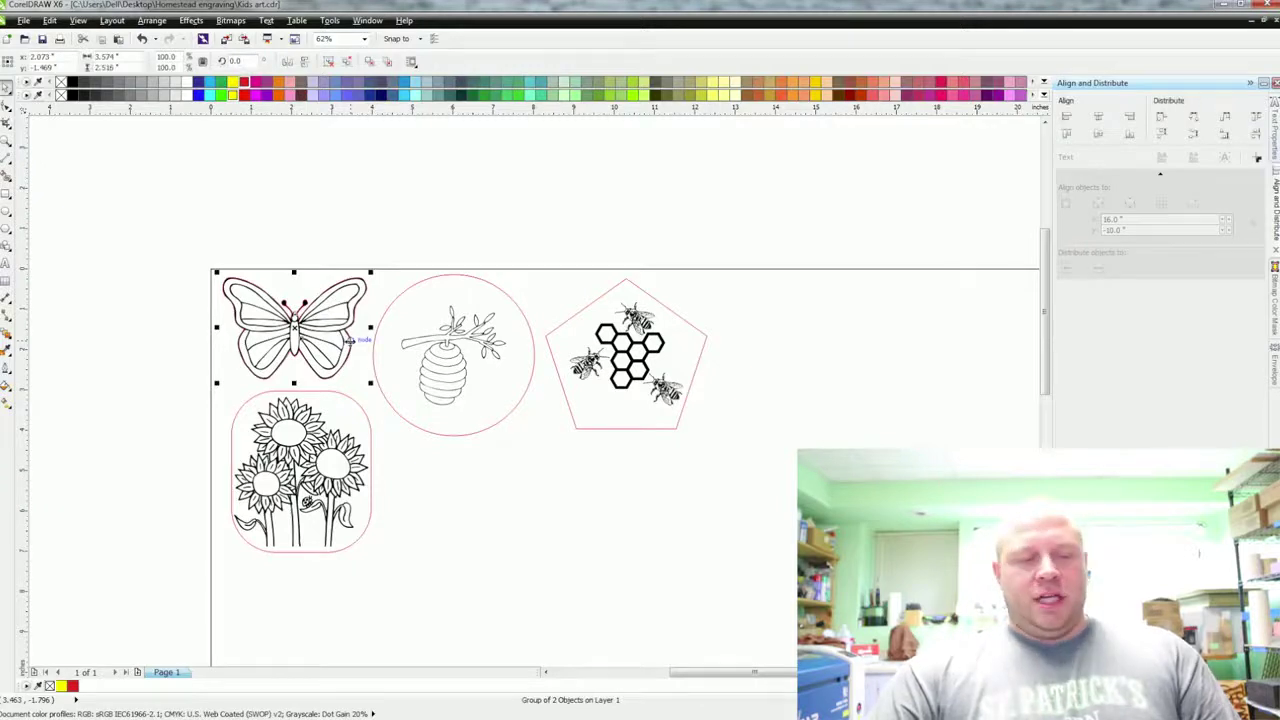
{"action": "left_click", "coordinate": [406, 296], "text": "shift"}
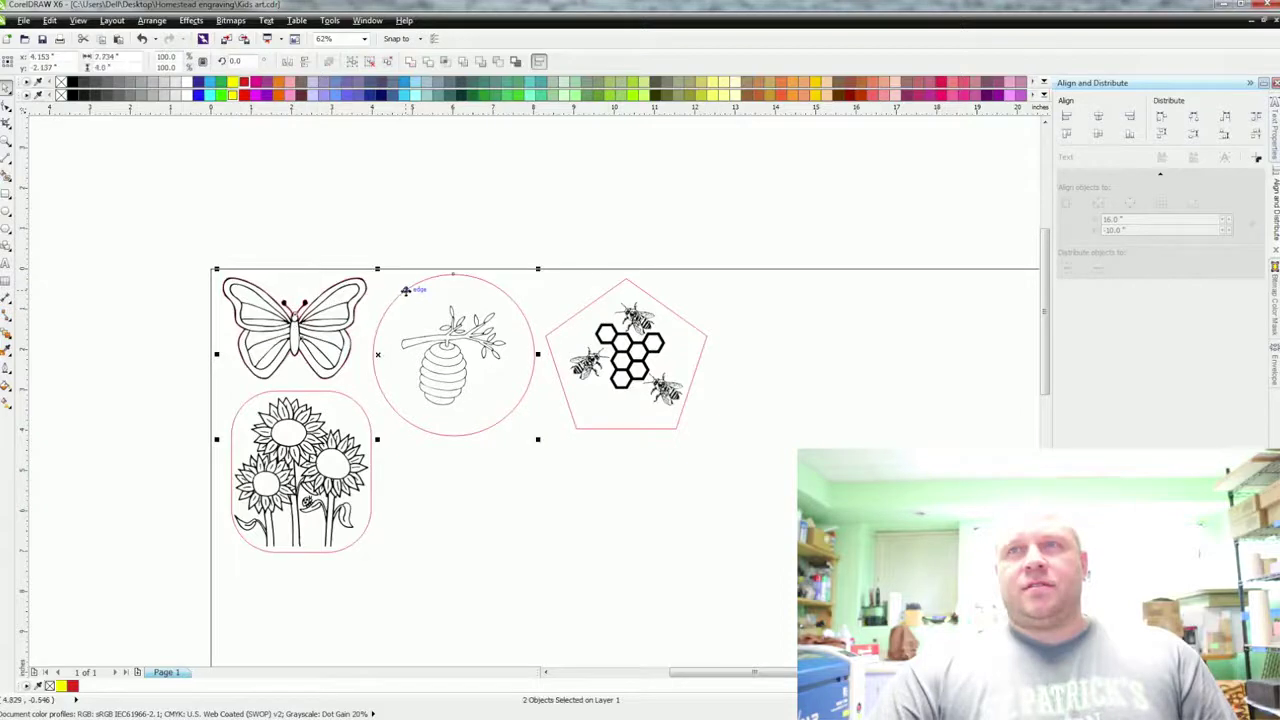
{"action": "left_click", "coordinate": [559, 333], "text": "shift"}
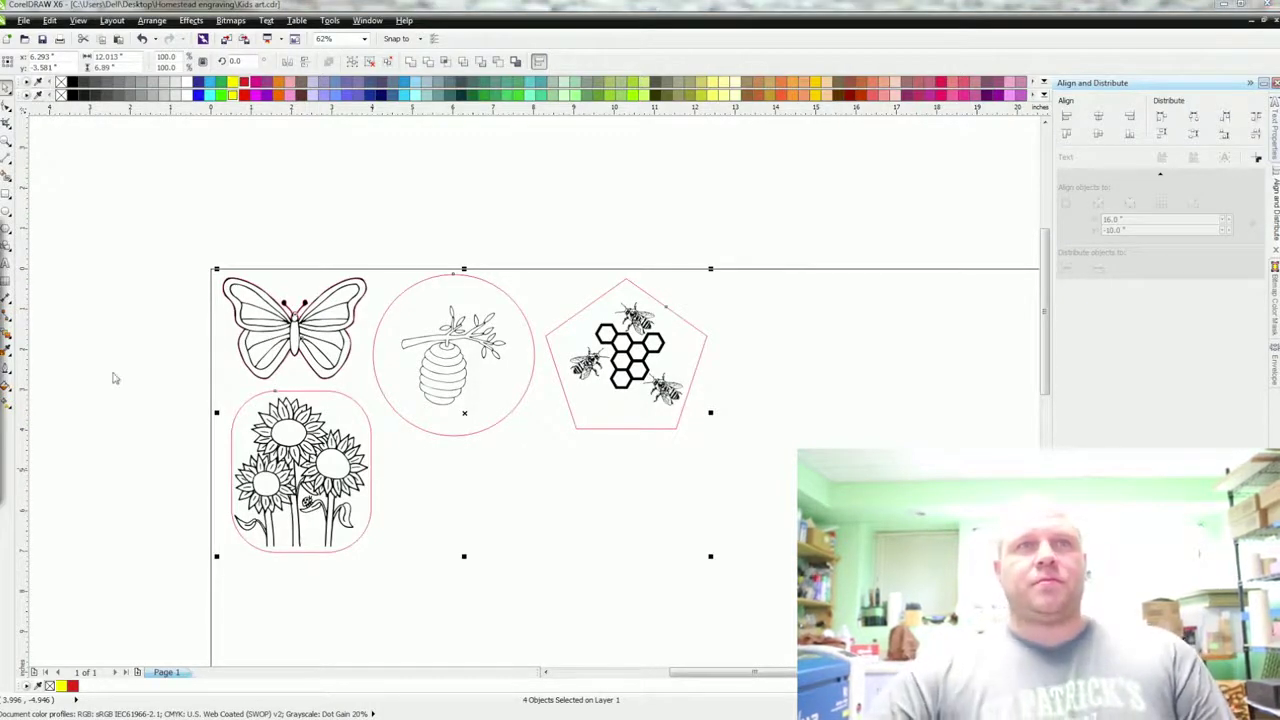
{"action": "key", "text": "ctrl+p"}
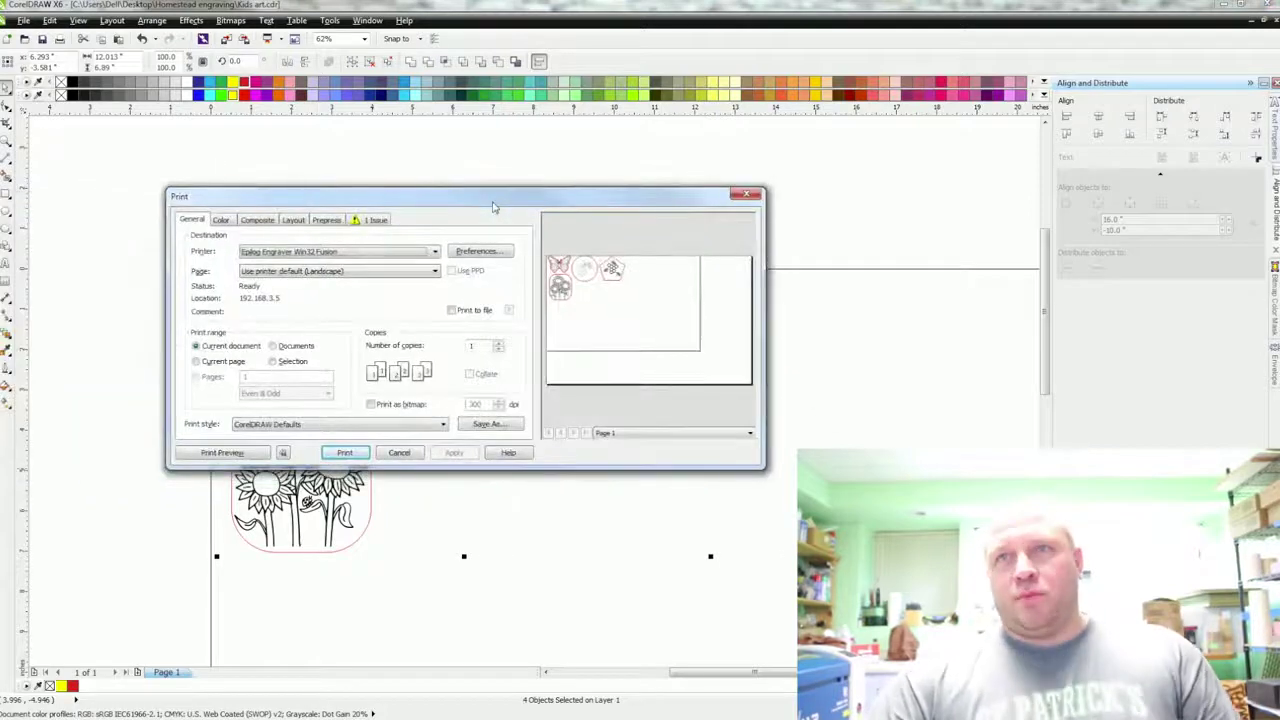
{"action": "left_click", "coordinate": [285, 361]}
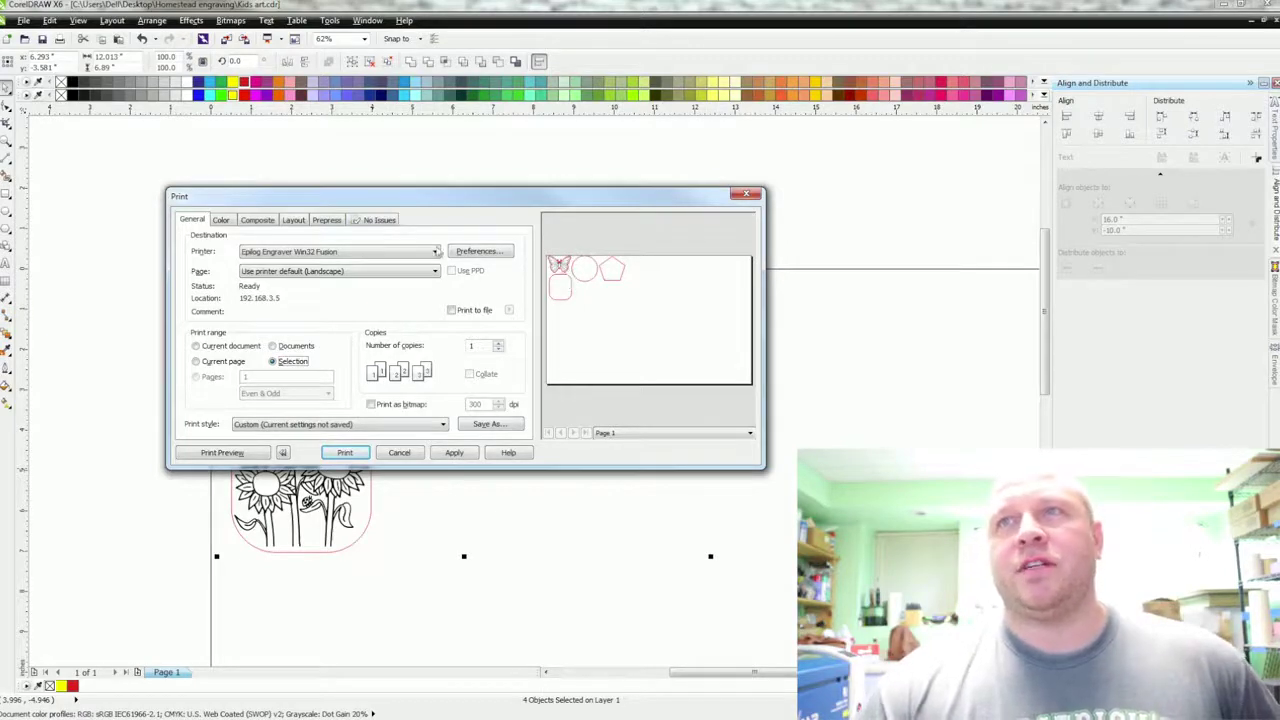
{"action": "left_click", "coordinate": [428, 256]}
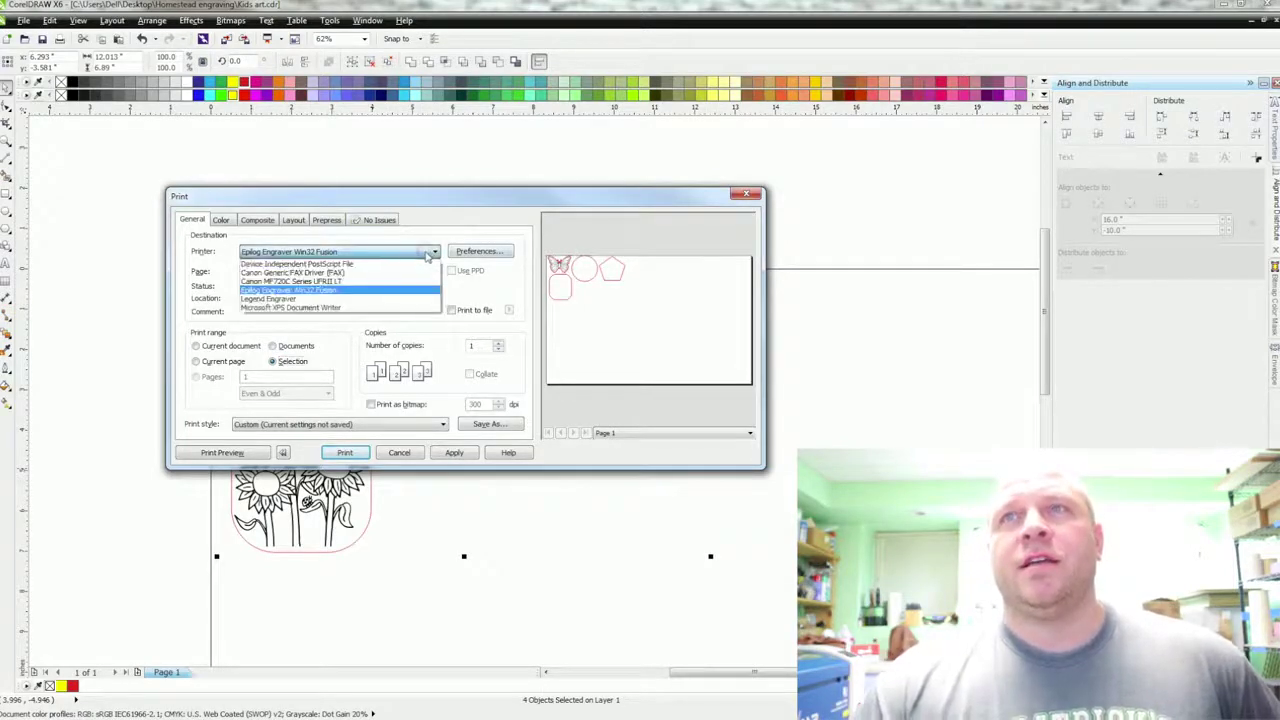
{"action": "left_click", "coordinate": [381, 291]}
Set the engraver's job type to Vector and the auto focus thickness to 3.25.
{"action": "left_click", "coordinate": [473, 251]}
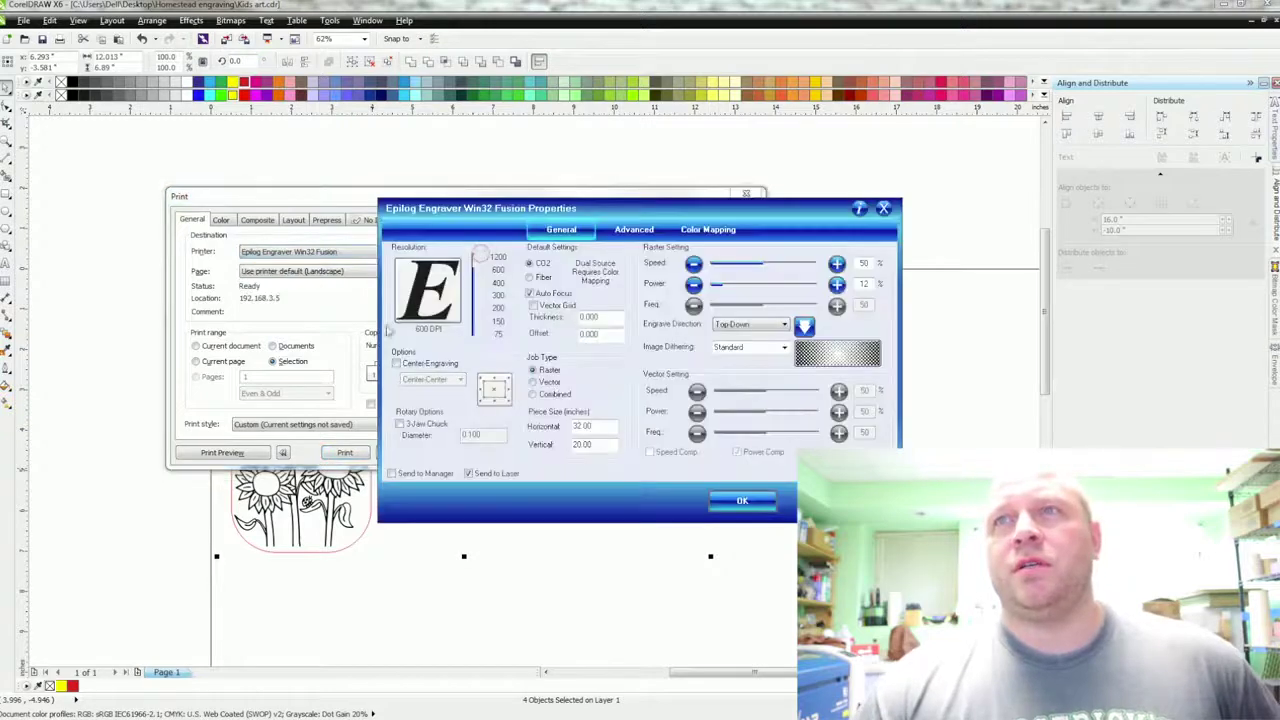
{"action": "left_click_drag", "start_coordinate": [611, 217], "coordinate": [441, 190]}
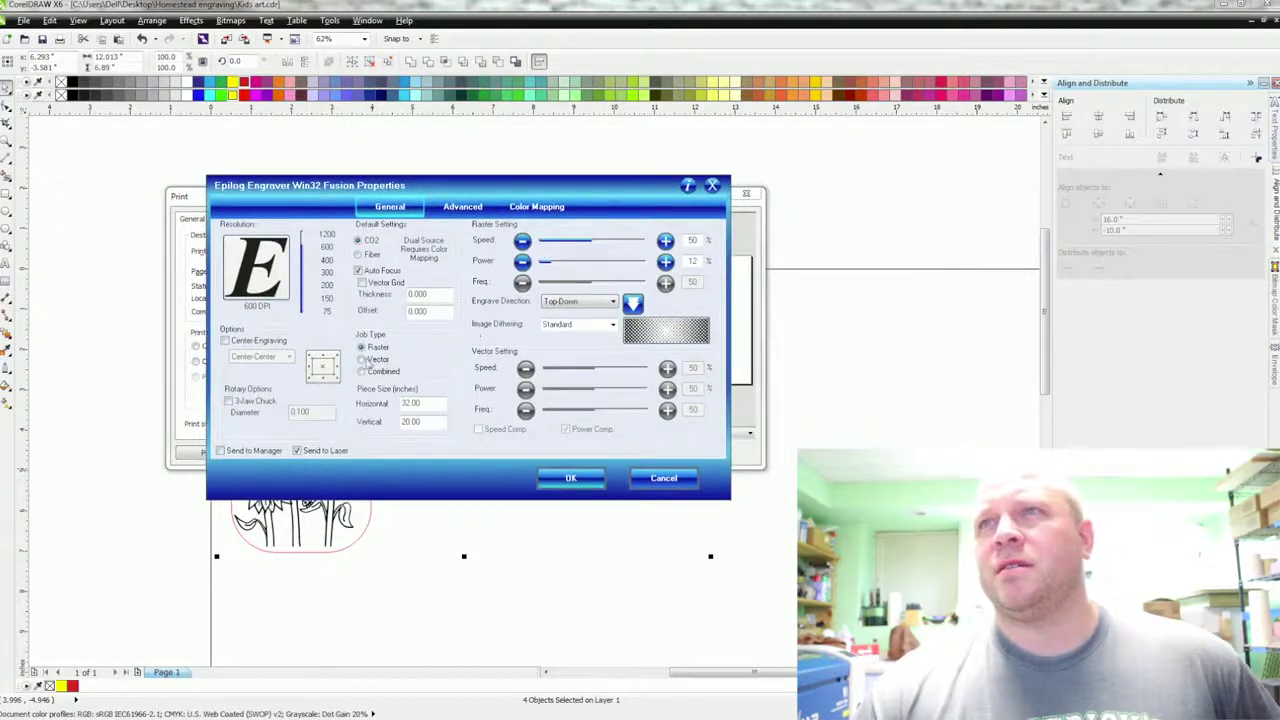
{"action": "left_click", "coordinate": [364, 360]}
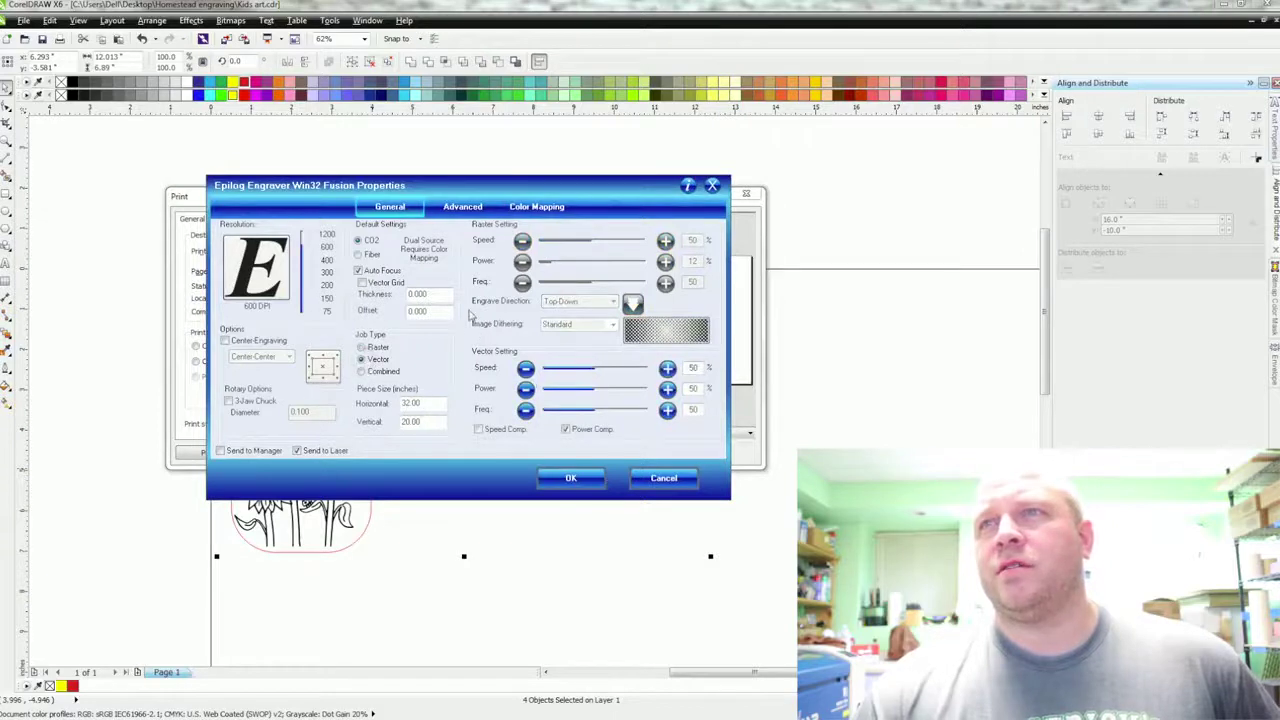
{"action": "double_click", "coordinate": [439, 292]}
{"action": "type", "text": "3.25"}
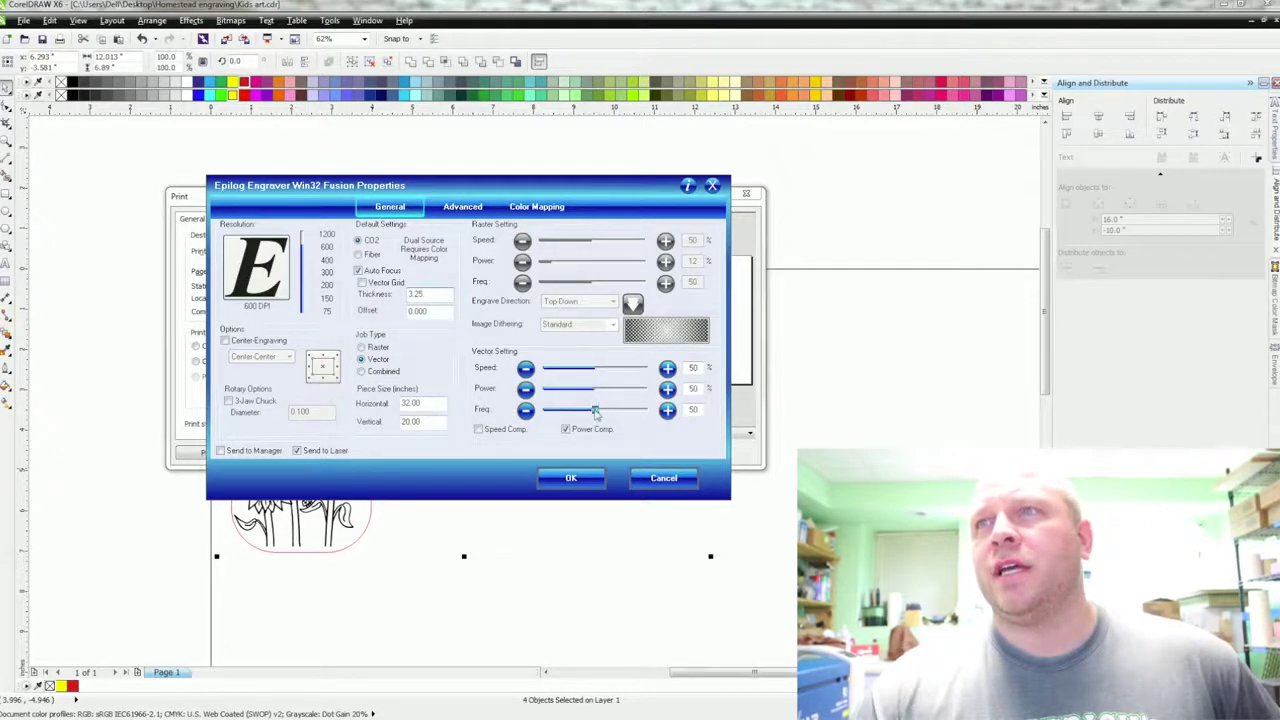
Set the vector speed to 3%, power to 100% and frequency to 10, apply the settings and leave without printing.
{"action": "left_click_drag", "start_coordinate": [559, 413], "coordinate": [527, 418]}
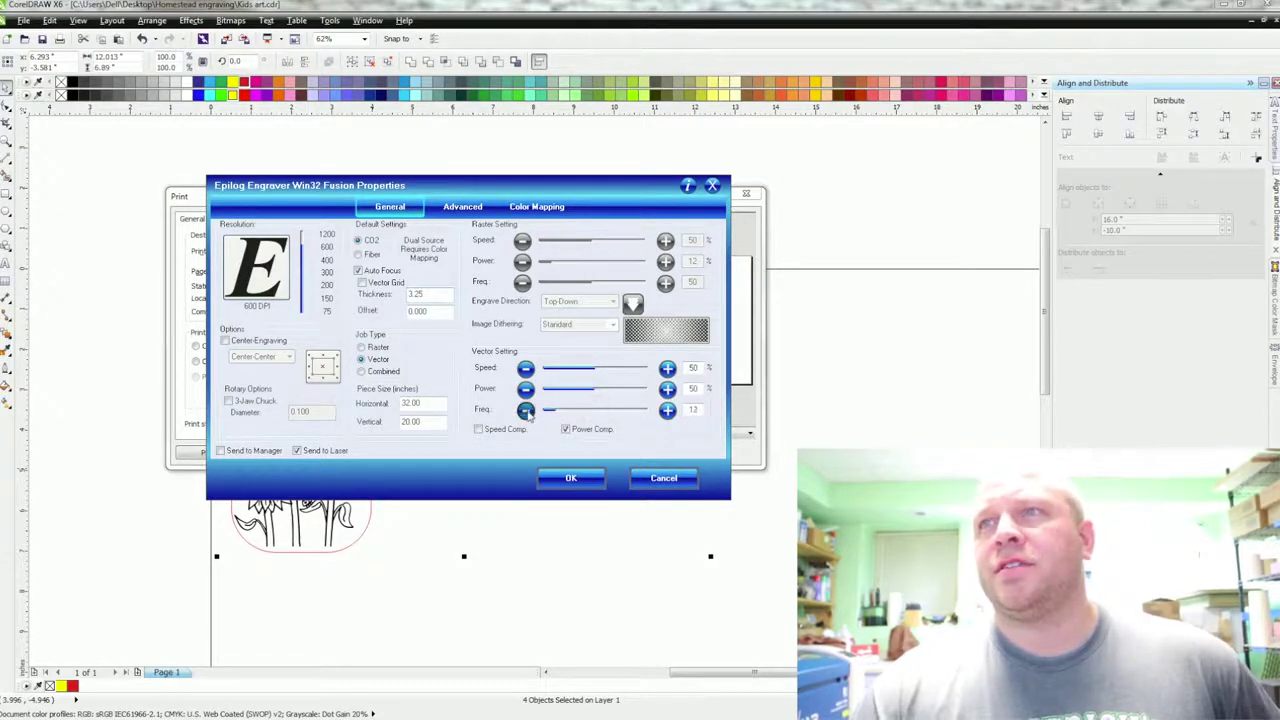
{"action": "left_click_drag", "start_coordinate": [600, 395], "coordinate": [659, 393]}
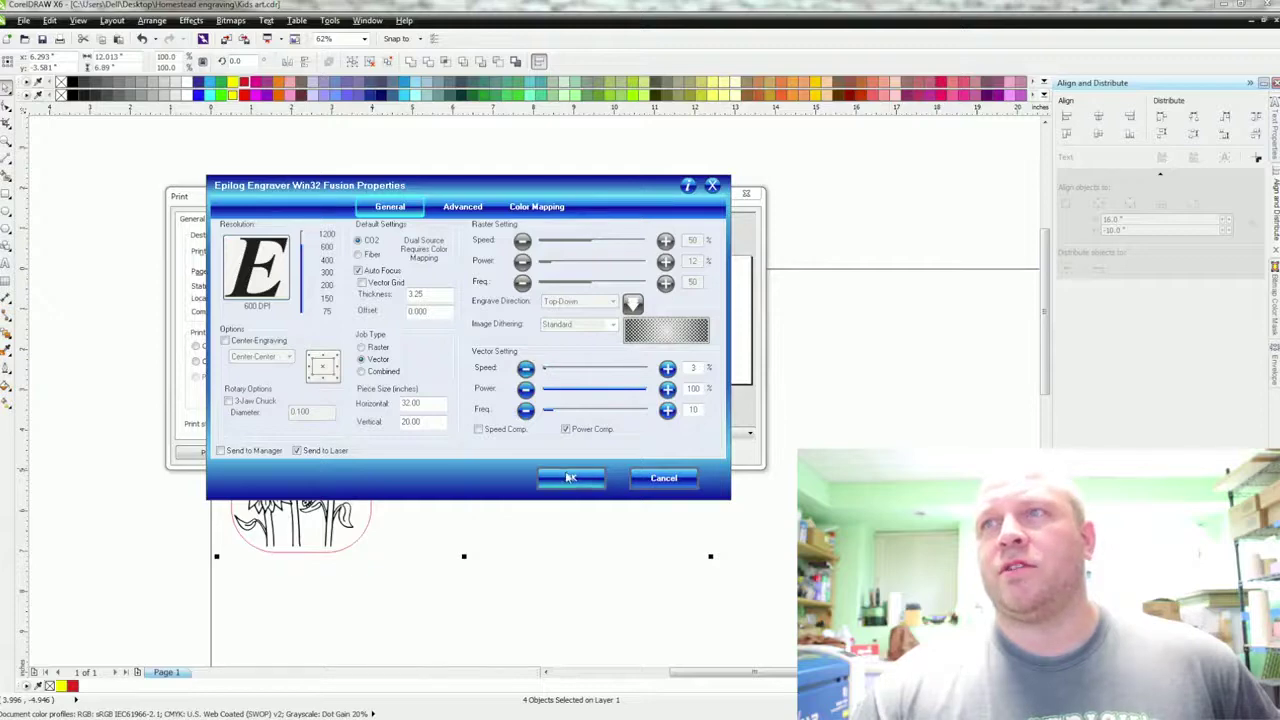
{"action": "left_click", "coordinate": [569, 478]}
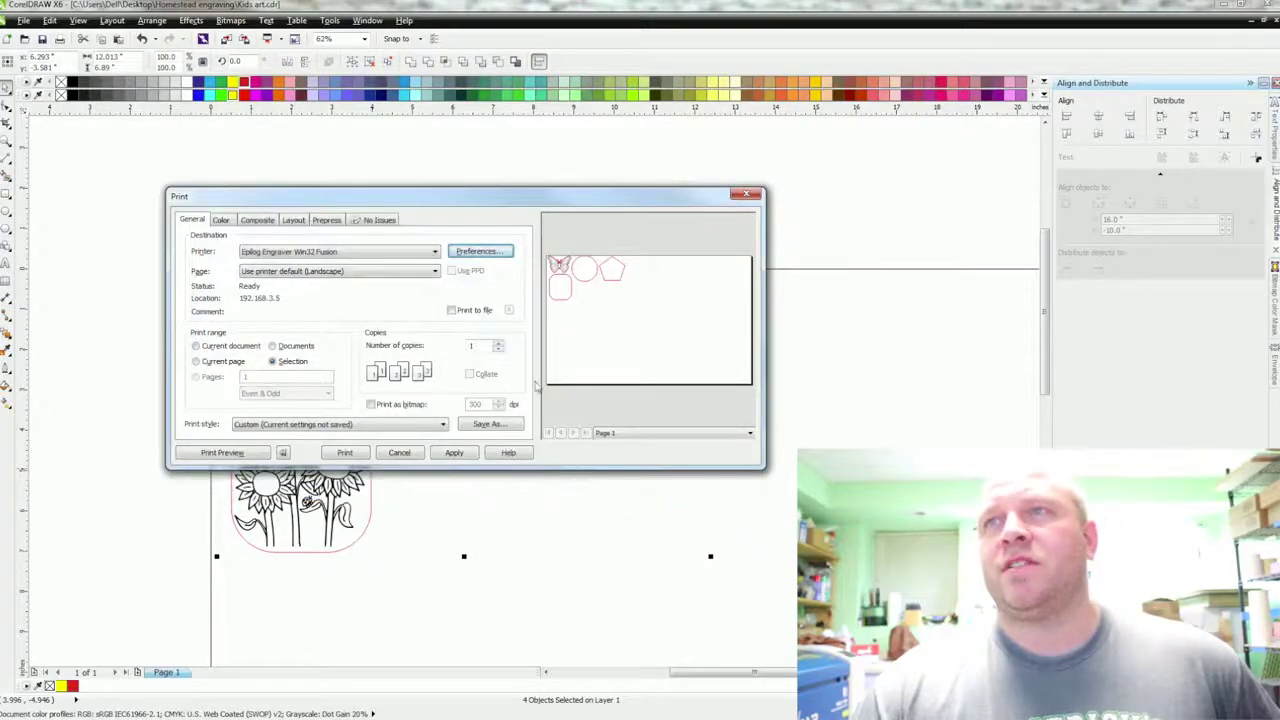
{"action": "left_click", "coordinate": [455, 453]}
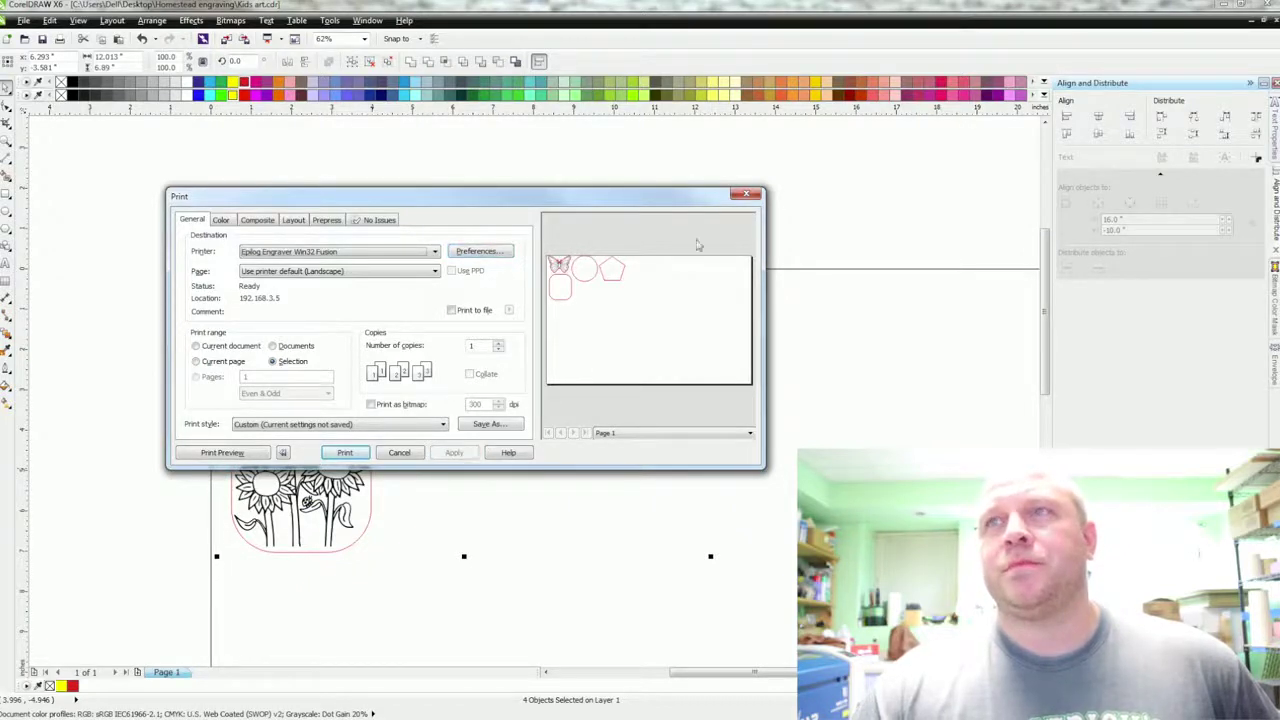
{"action": "left_click", "coordinate": [399, 453]}
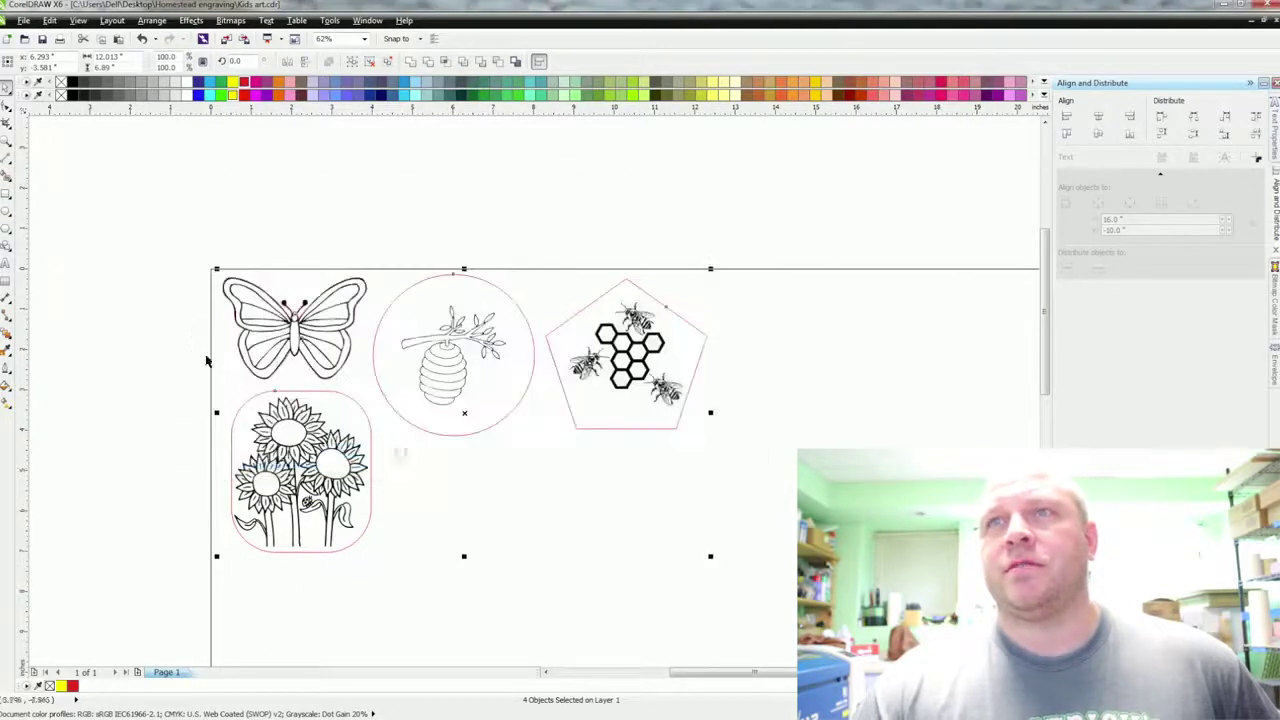
Inspect the butterfly and its red outline up close and check their print preview, leaving without printing.
{"action": "left_click", "coordinate": [158, 322]}
{"action": "scroll", "coordinate": [295, 305], "scroll_direction": "up", "scroll_amount": 5}
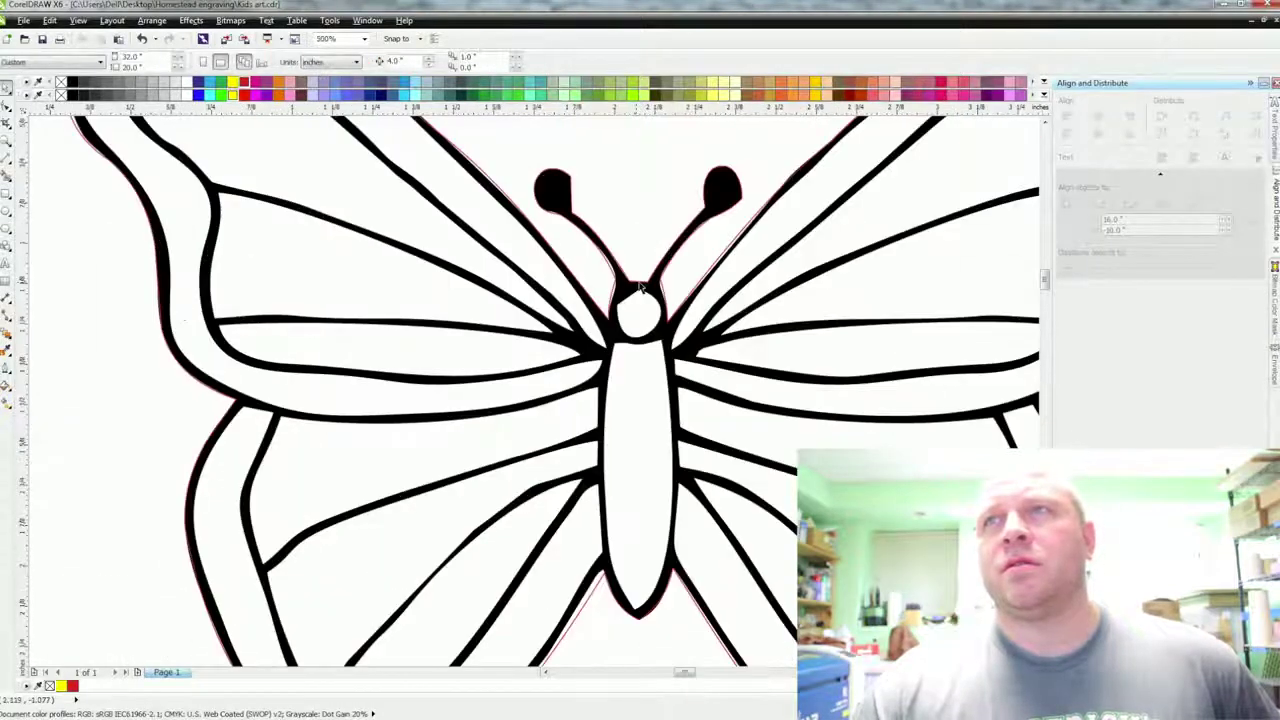
{"action": "left_click", "coordinate": [613, 280]}
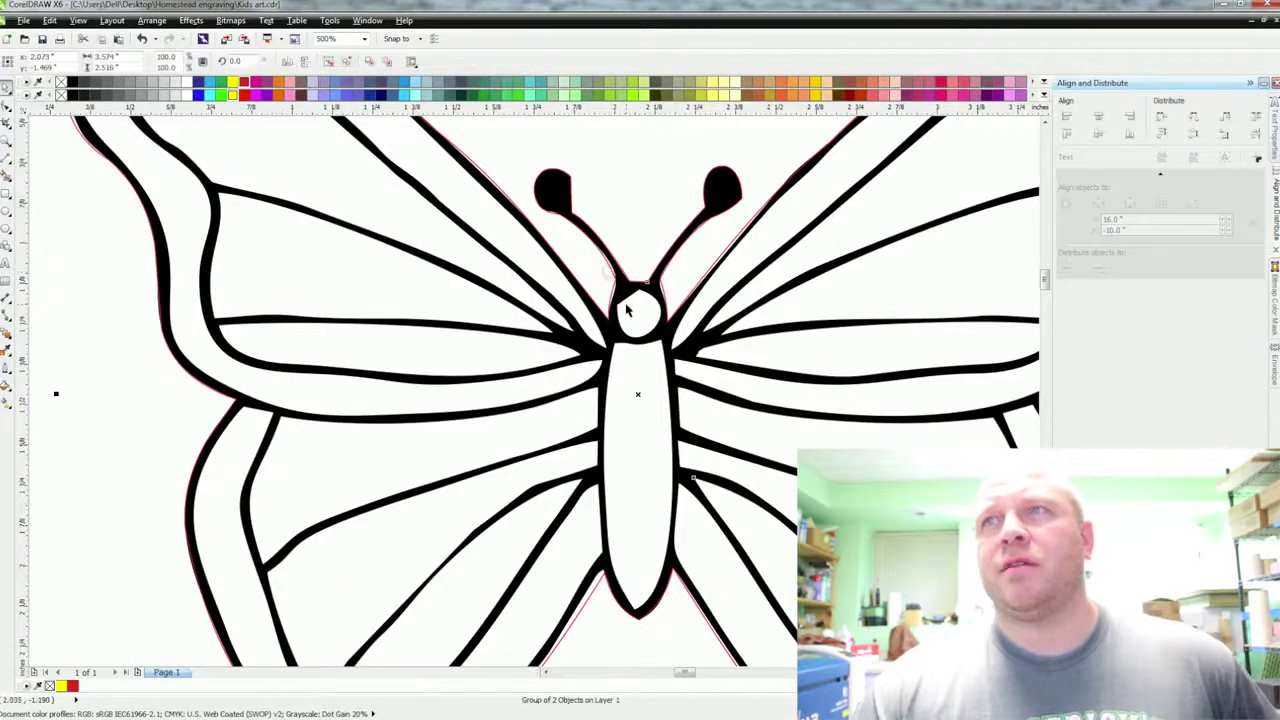
{"action": "scroll", "coordinate": [615, 285], "scroll_direction": "down", "scroll_amount": 5}
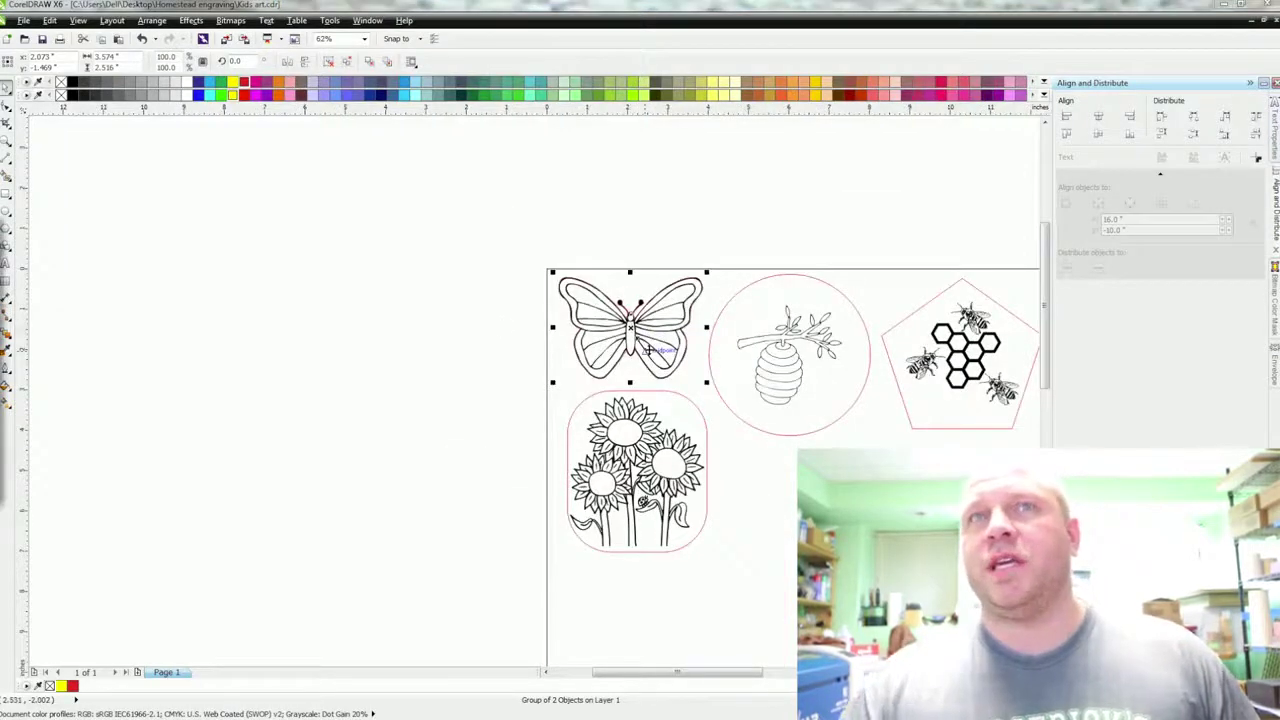
{"action": "key", "text": "ctrl+p"}
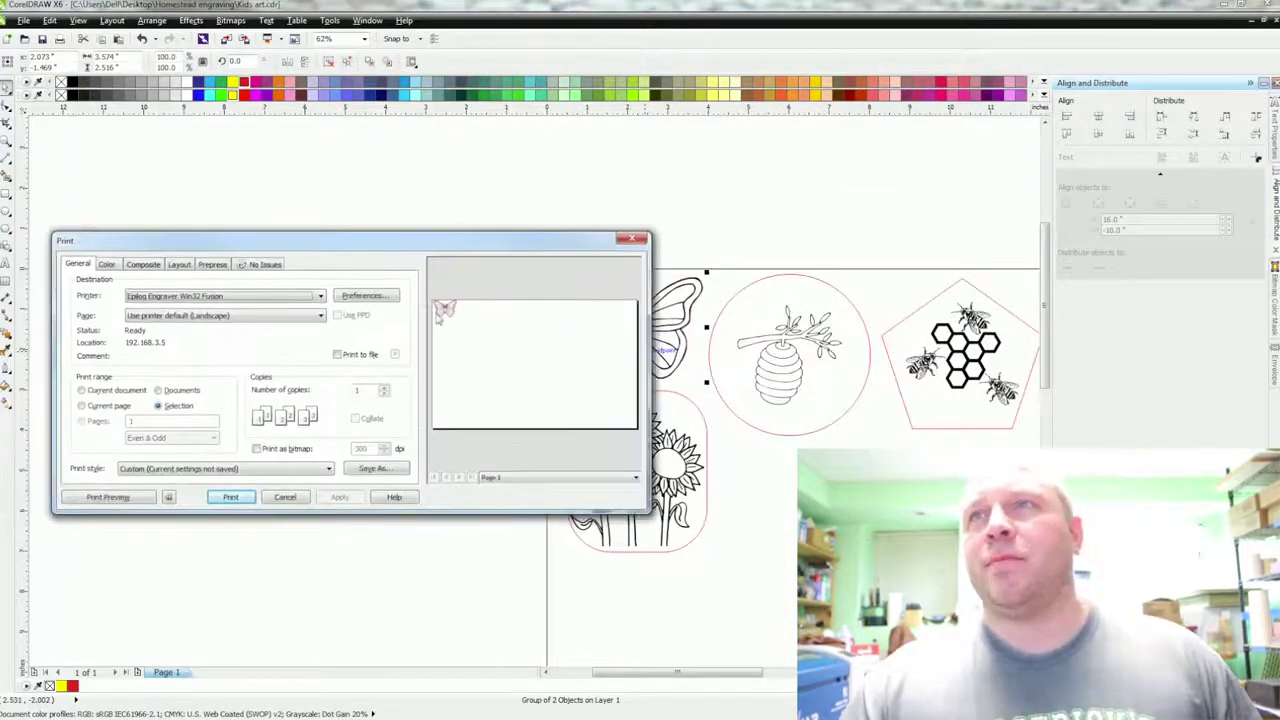
{"action": "left_click", "coordinate": [618, 240]}
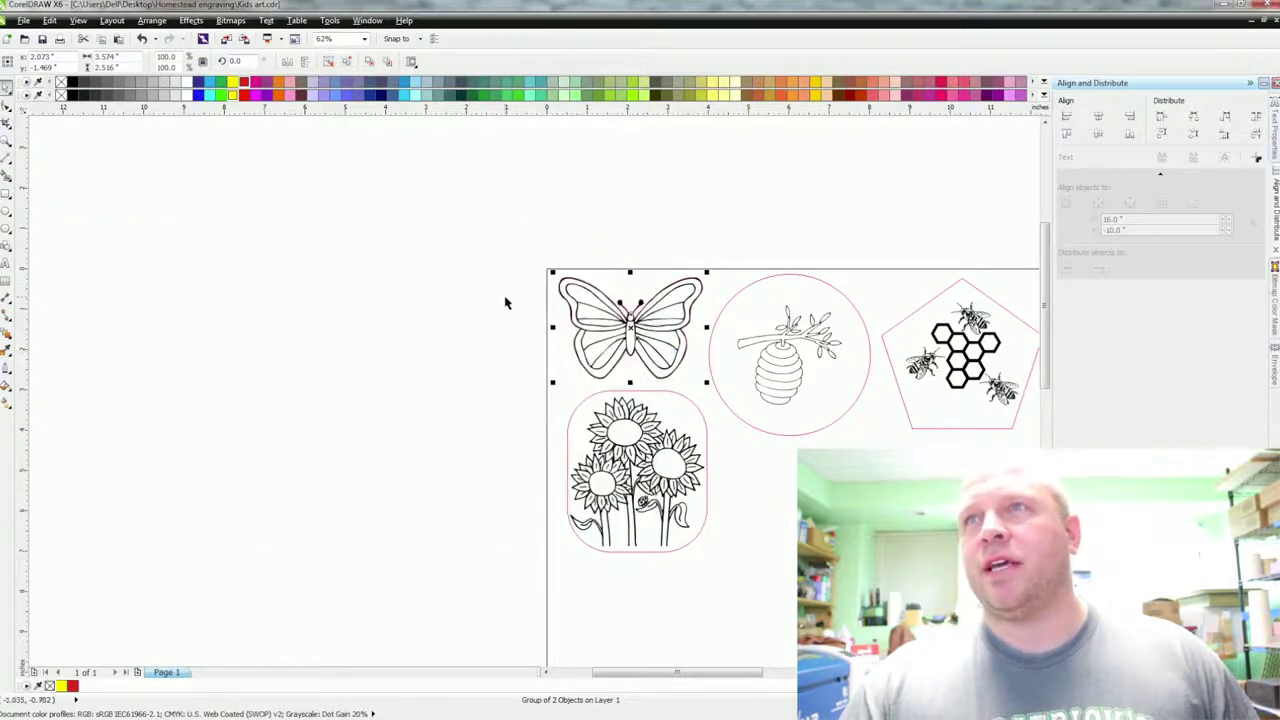
Ungroup the butterfly from its outline and select only the butterfly, circle, rounded square and pentagon red outlines.
{"action": "left_click", "coordinate": [328, 62]}
{"action": "left_click", "coordinate": [425, 174]}
{"action": "scroll", "coordinate": [610, 312], "scroll_direction": "up", "scroll_amount": 3}
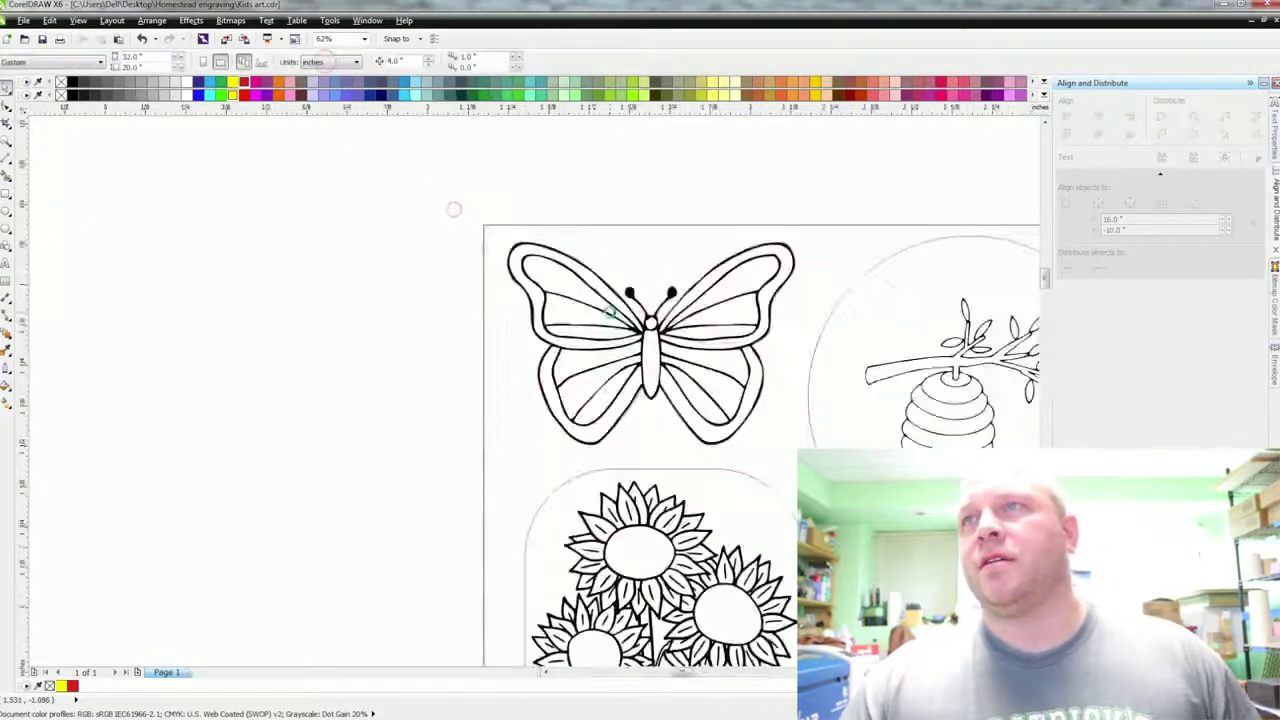
{"action": "left_click", "coordinate": [752, 316]}
{"action": "scroll", "coordinate": [538, 397], "scroll_direction": "down", "scroll_amount": 5}
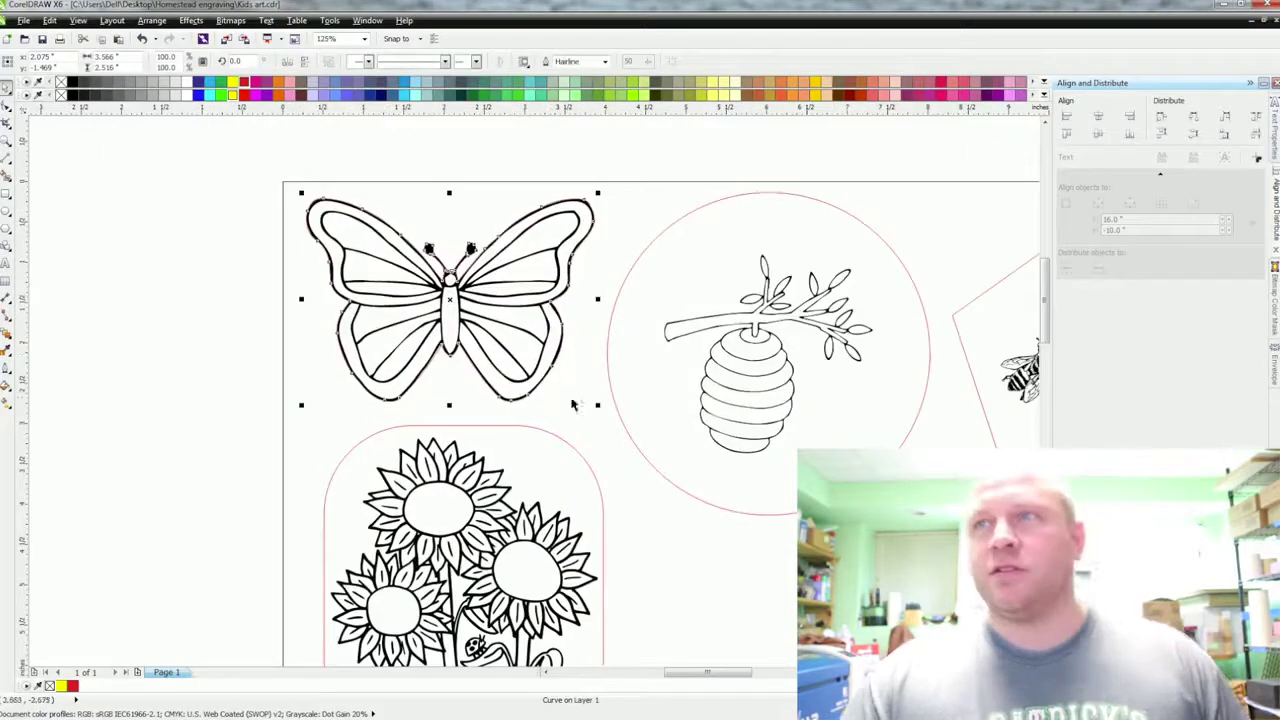
{"action": "left_click", "coordinate": [611, 391], "text": "shift"}
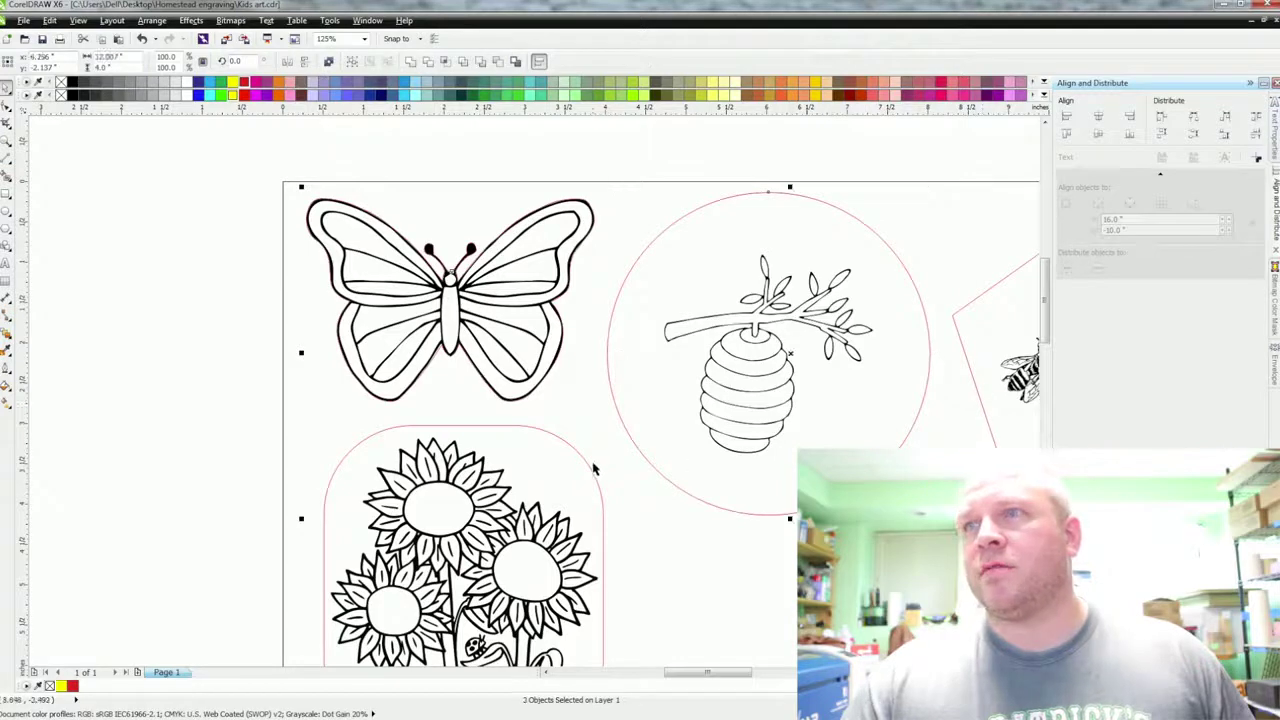
{"action": "scroll", "coordinate": [590, 472], "scroll_direction": "down", "scroll_amount": 3}
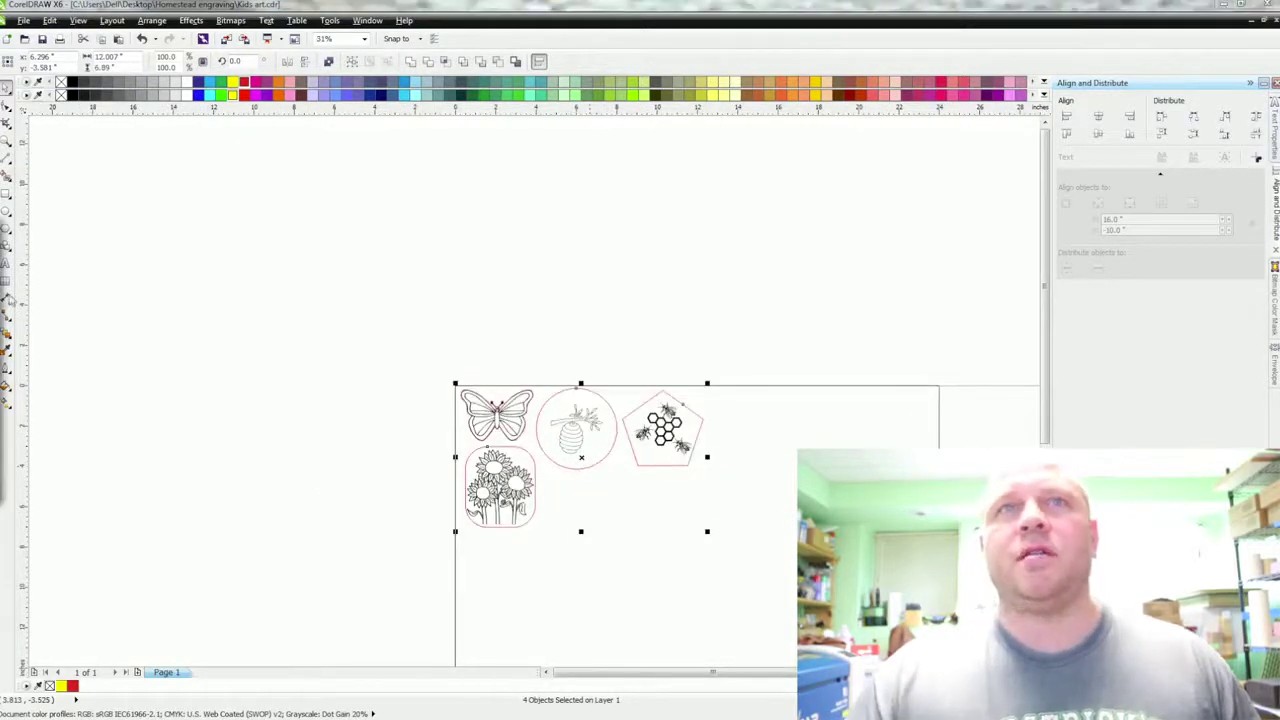
Print the selection of four red outlines to the Epilog Engraver Win32 Fusion.
{"action": "key", "text": "ctrl+p"}
{"action": "left_click_drag", "start_coordinate": [301, 283], "coordinate": [441, 260]}
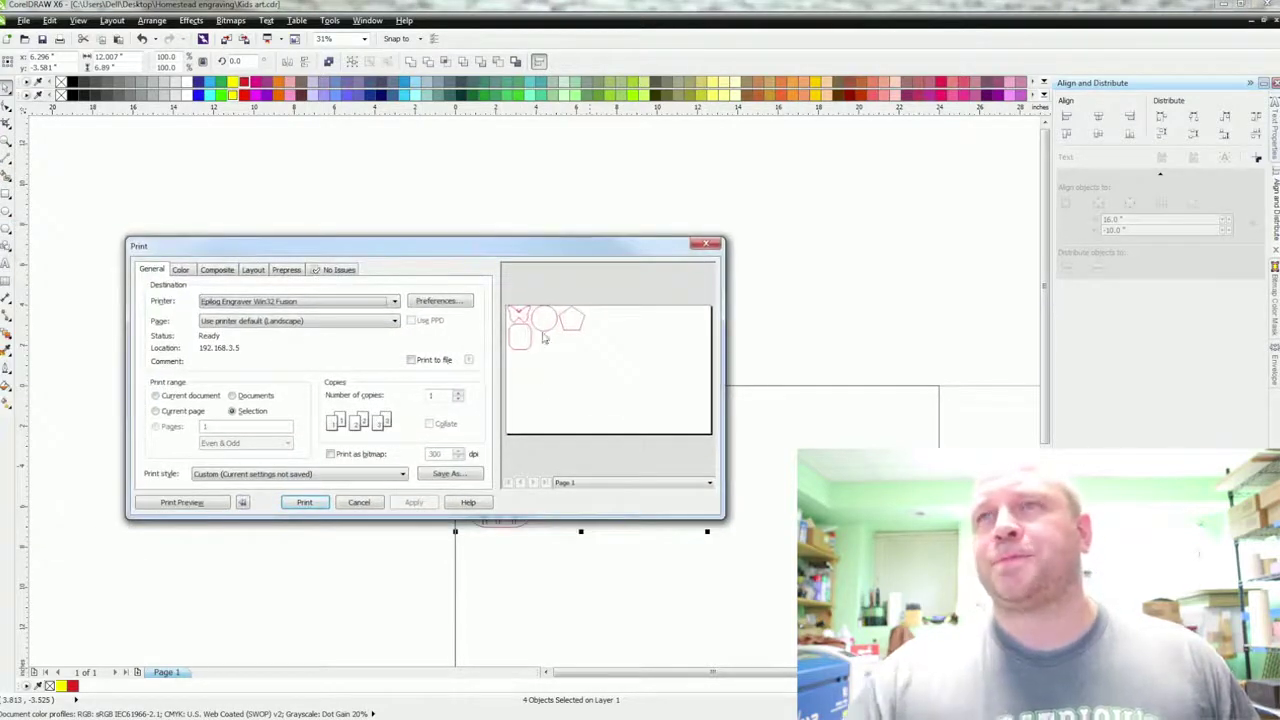
{"action": "left_click", "coordinate": [306, 505]}
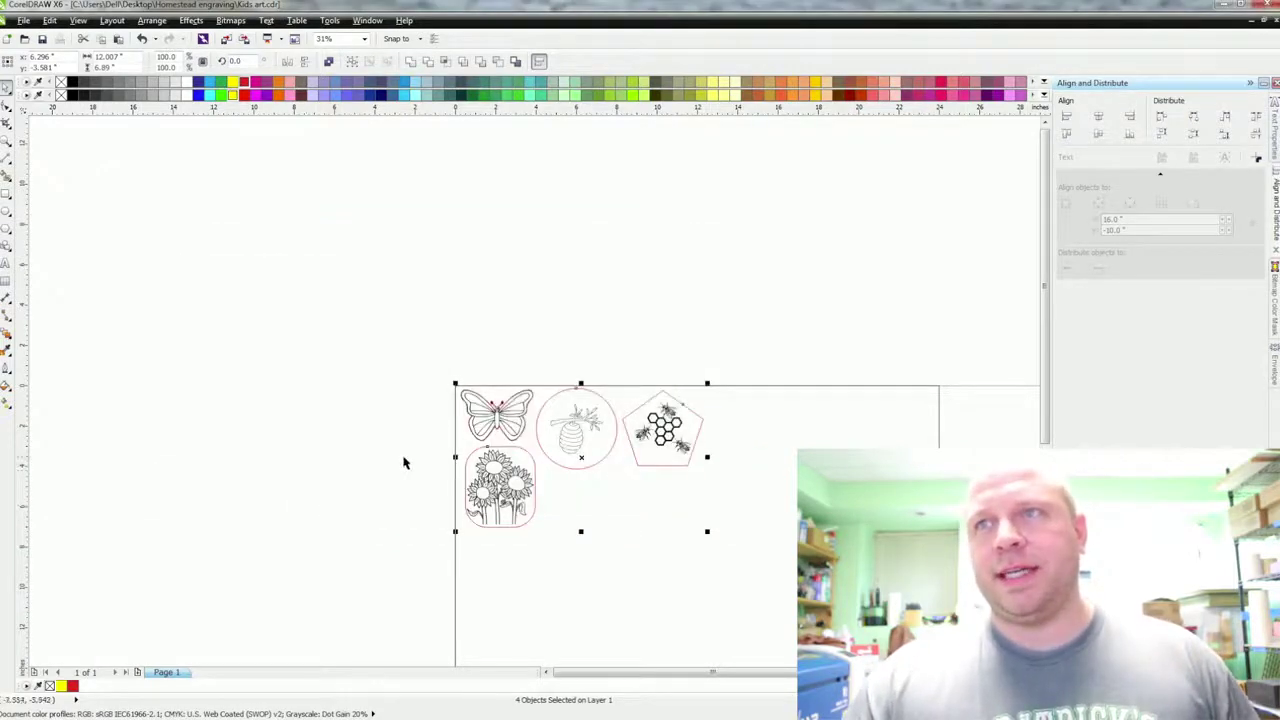
Select only the black butterfly, beehive, bee honeycomb and sunflower artwork, without the red outlines.
{"action": "left_click", "coordinate": [403, 462]}
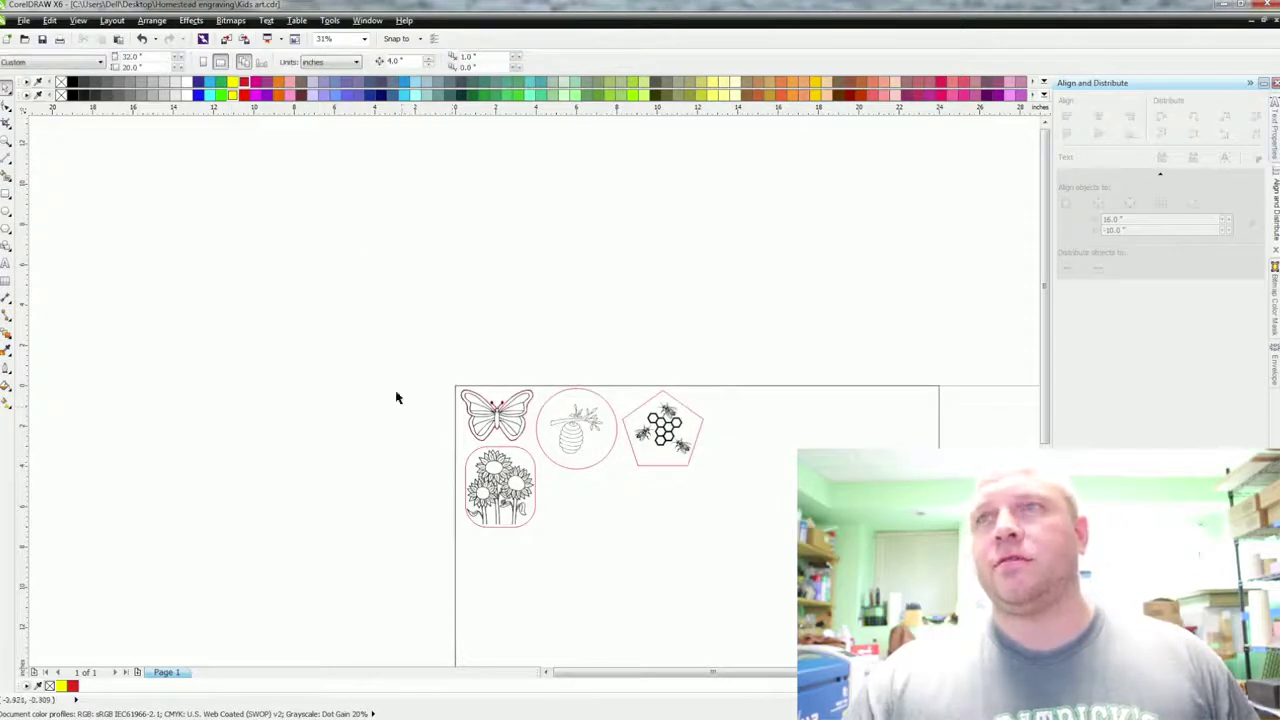
{"action": "scroll", "coordinate": [410, 427], "scroll_direction": "up", "scroll_amount": 1}
{"action": "left_click_drag", "start_coordinate": [489, 491], "coordinate": [274, 346]}
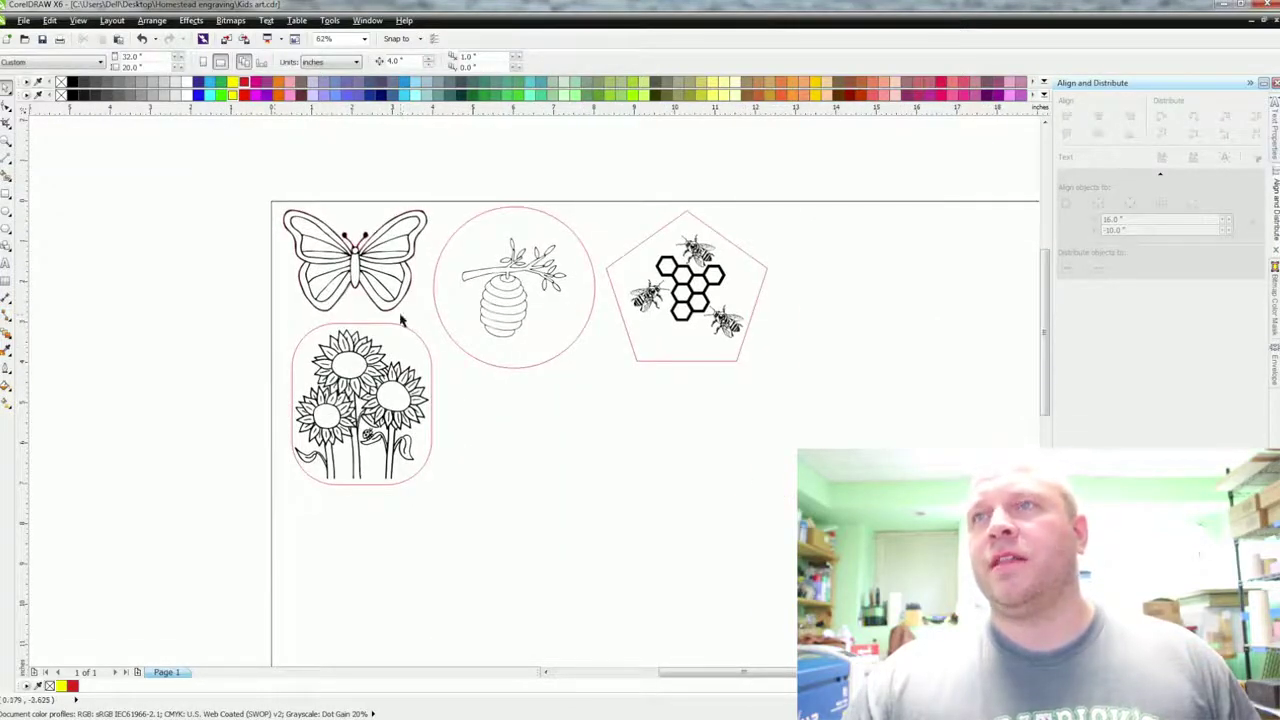
{"action": "left_click", "coordinate": [362, 276]}
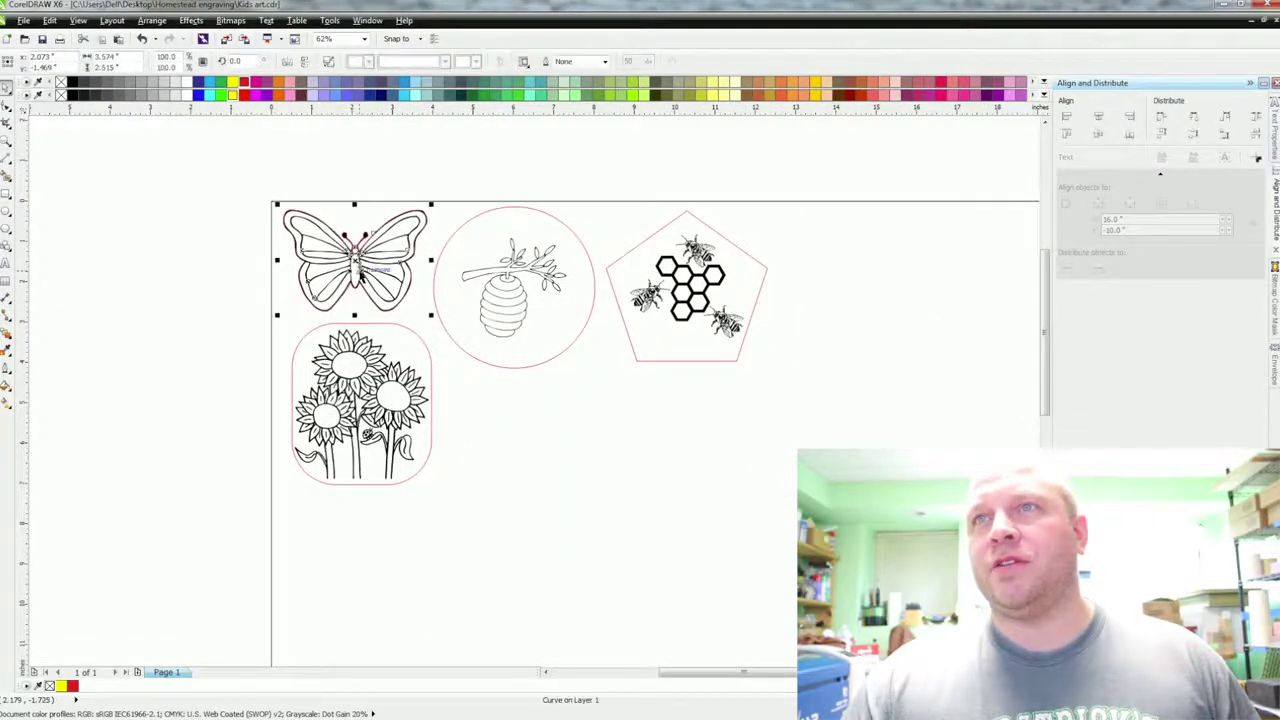
{"action": "left_click", "coordinate": [508, 287], "text": "shift"}
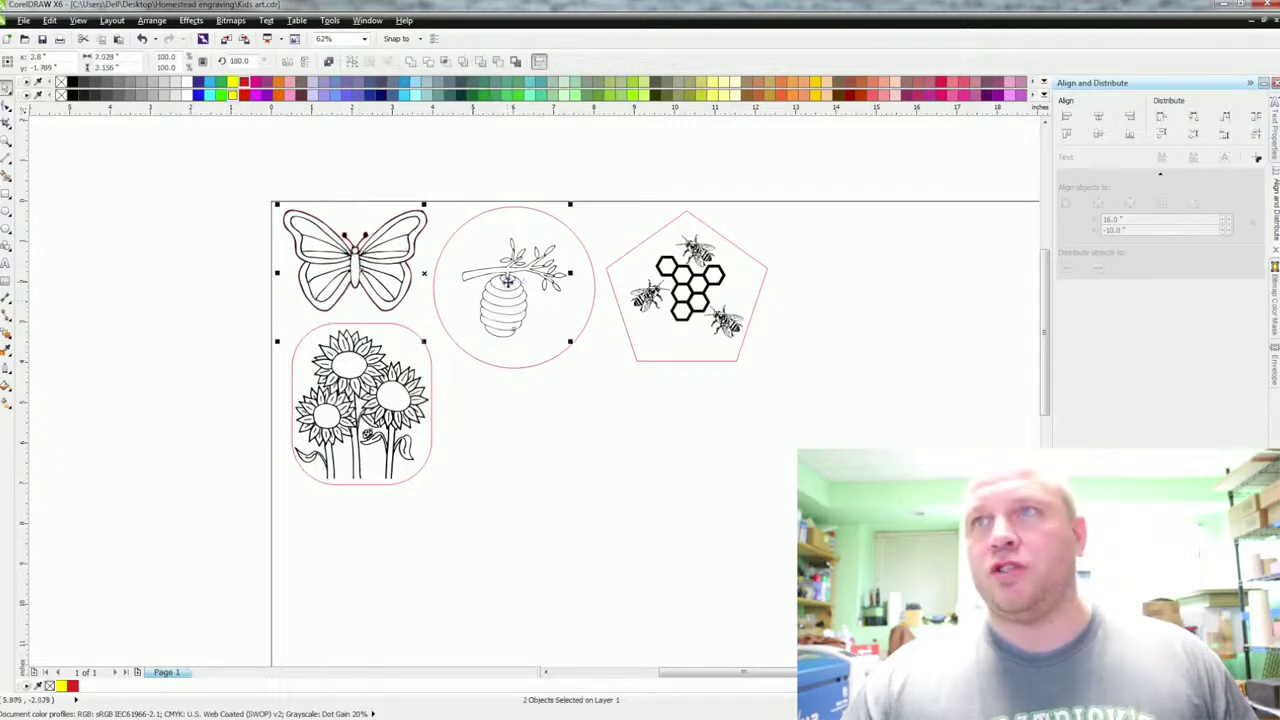
{"action": "left_click", "coordinate": [656, 302], "text": "shift"}
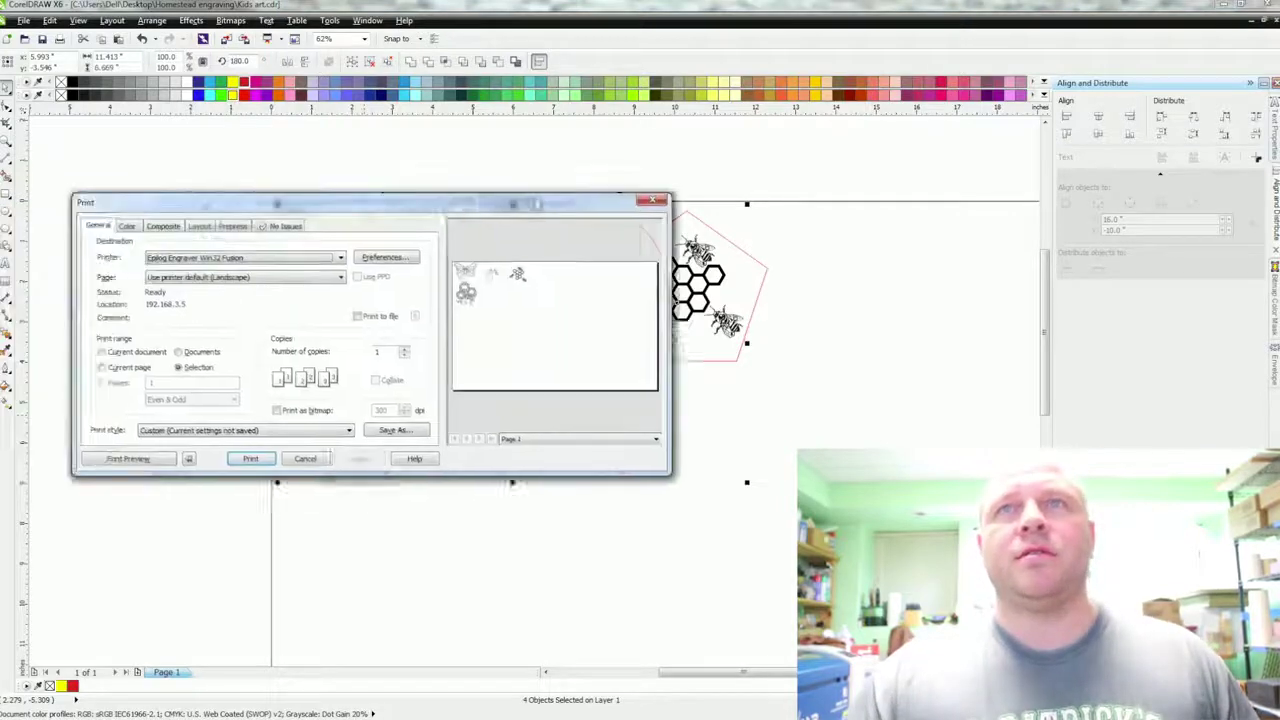
Print the selected artwork to the Epilog engraver as a Raster job at 400 DPI with speed and power at 100%.
{"action": "key", "text": "ctrl+p"}
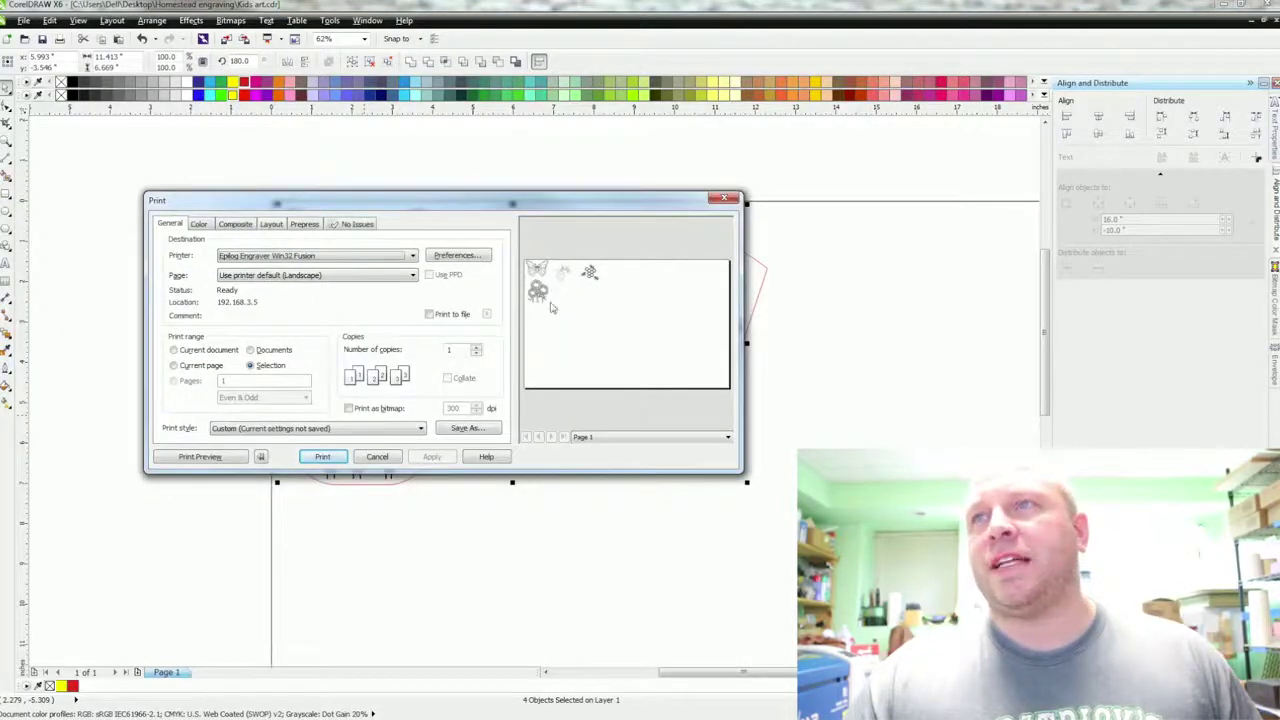
{"action": "left_click", "coordinate": [452, 257]}
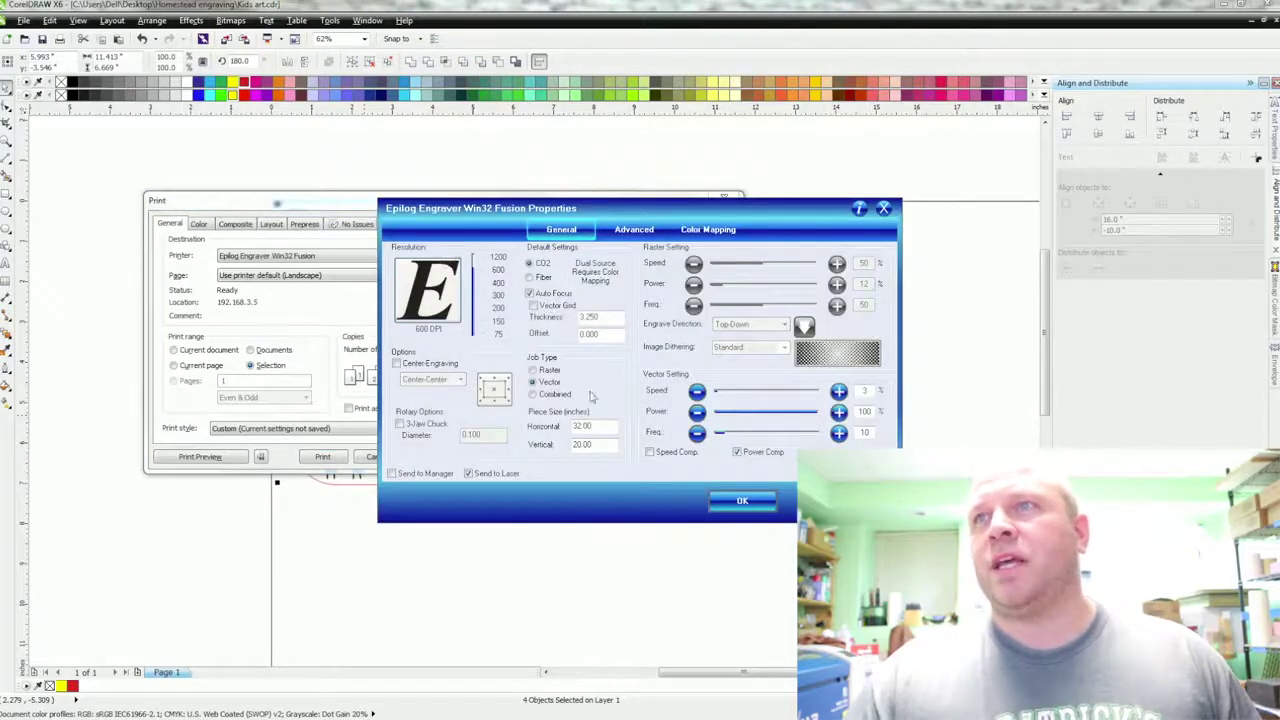
{"action": "left_click", "coordinate": [545, 370]}
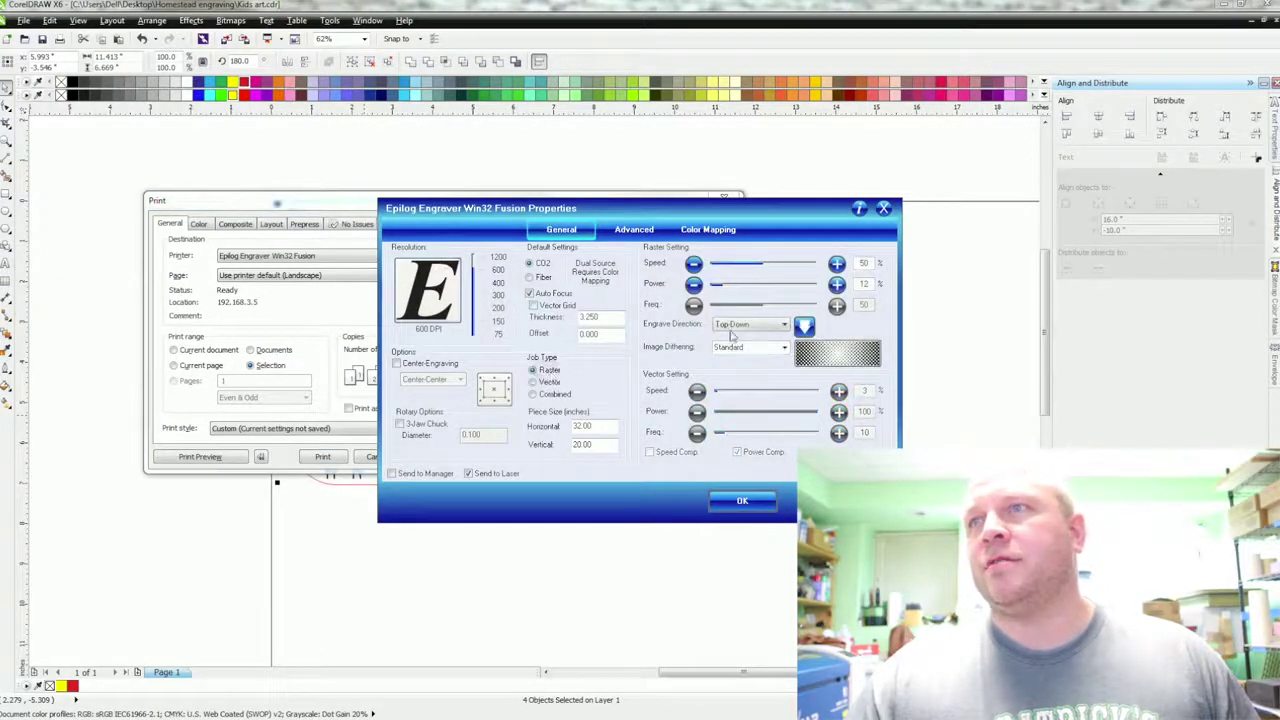
{"action": "left_click_drag", "start_coordinate": [733, 287], "coordinate": [826, 295]}
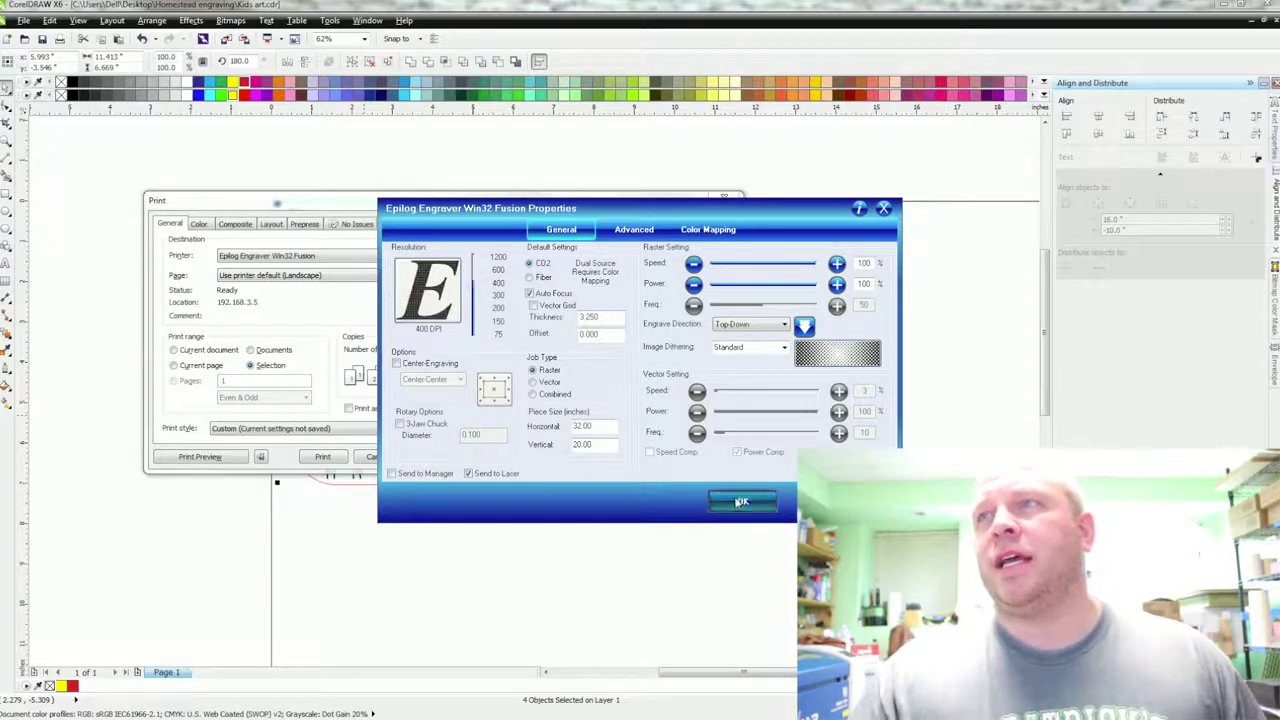
{"action": "left_click", "coordinate": [740, 502]}
{"action": "left_click", "coordinate": [323, 457]}
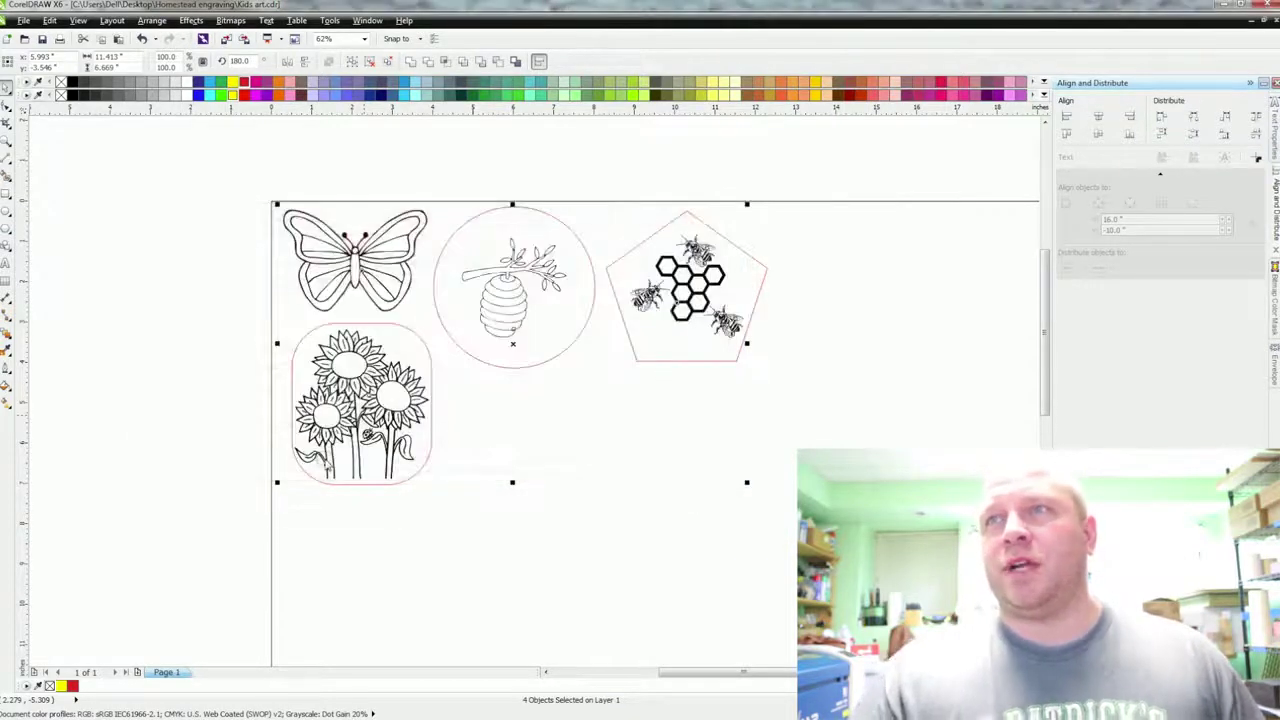